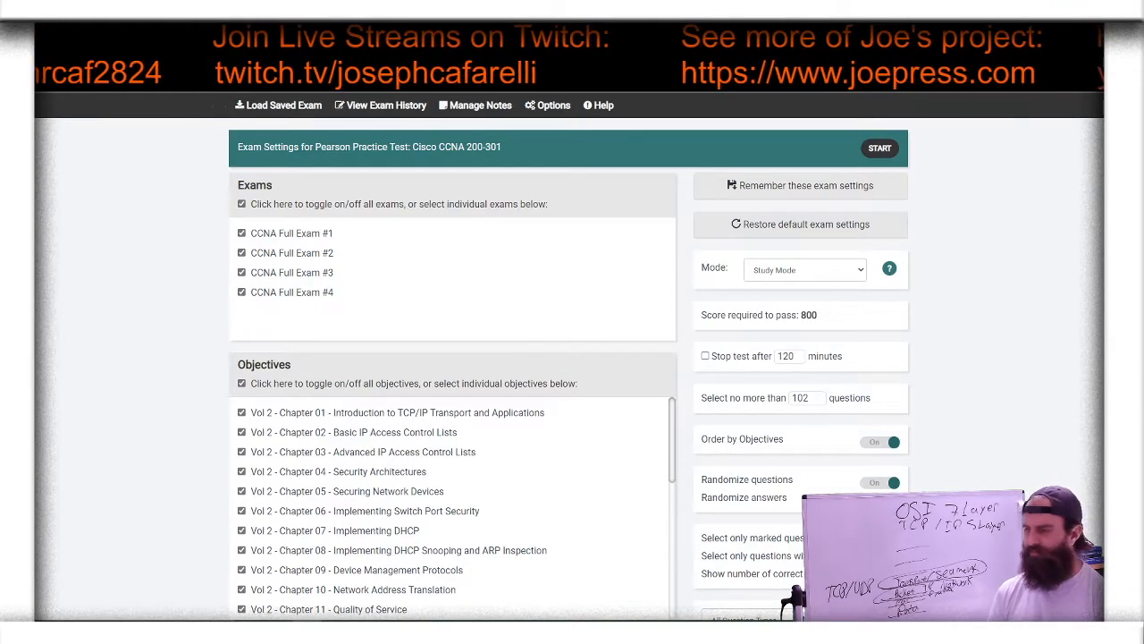
Step: Open the bookmarked Ethical Hacking Bootcamp site in a new browser tab
key("ctrl+t")
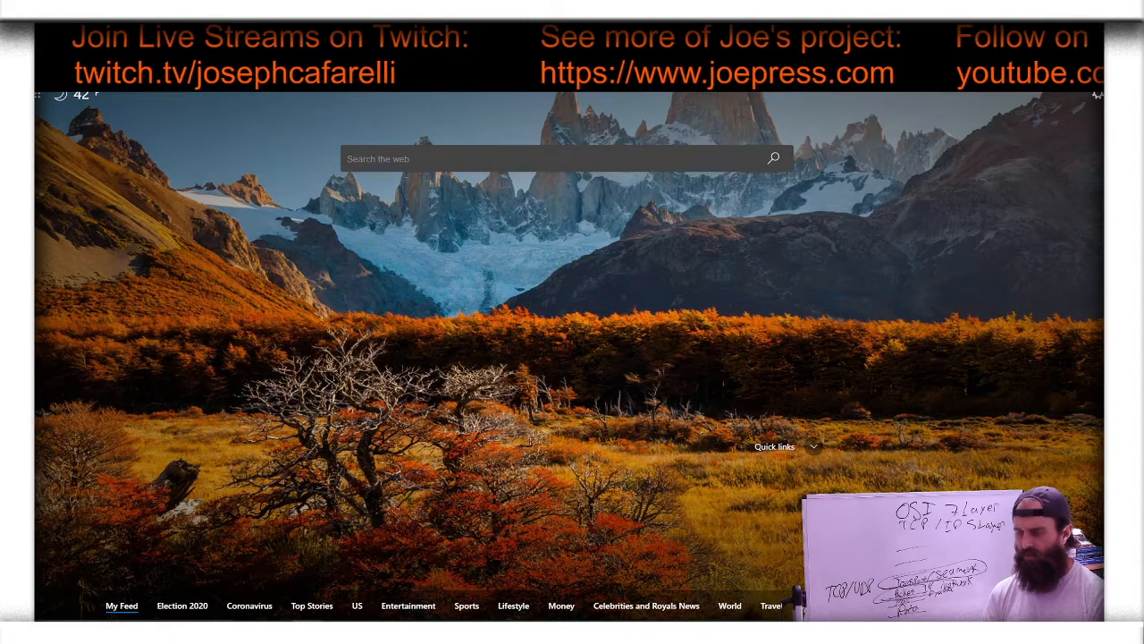
left_click(385, 80)
scroll(439, 230, "down", 3)
scroll(439, 225, "down", 3)
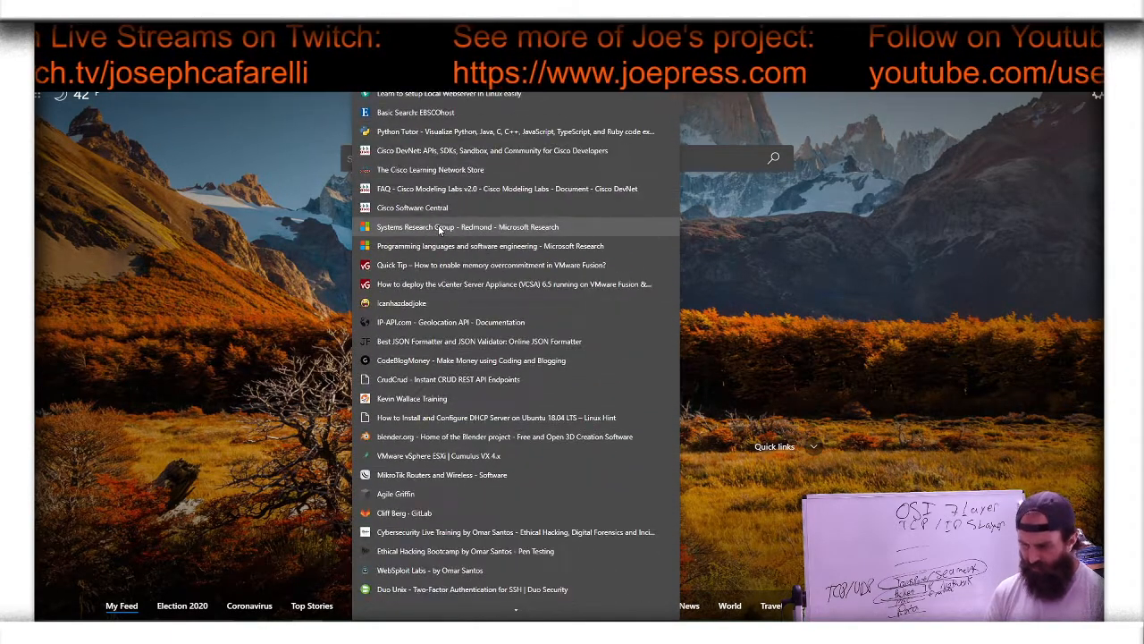
left_click(490, 553)
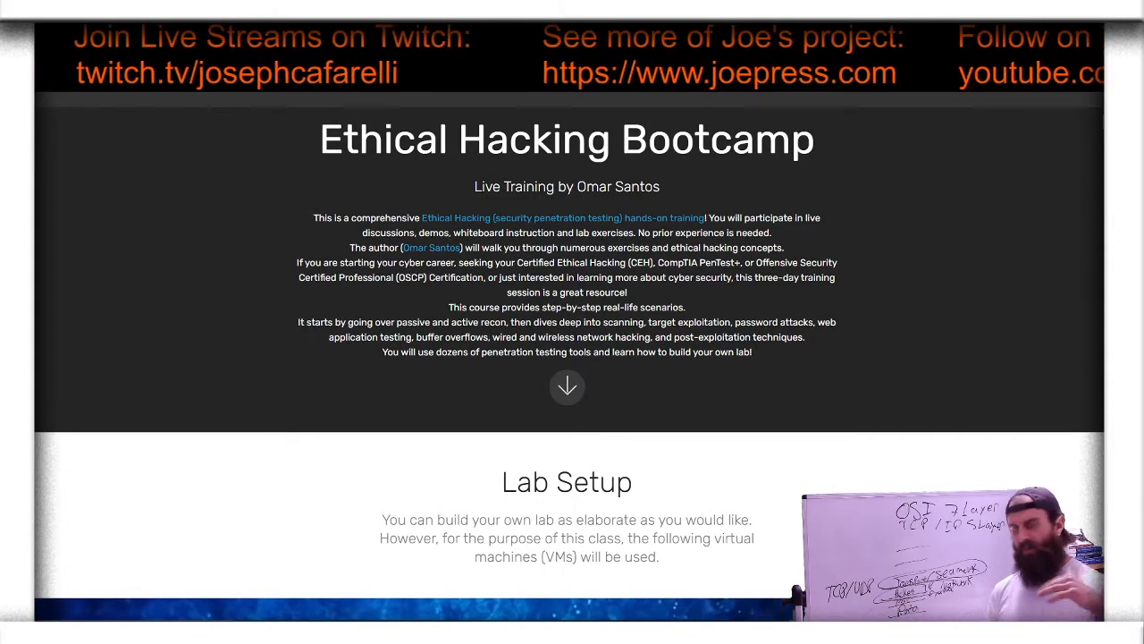
Step: Switch to the network lab dashboard and open the DHCP server and web server lab to view its topology
key("ctrl+Tab")
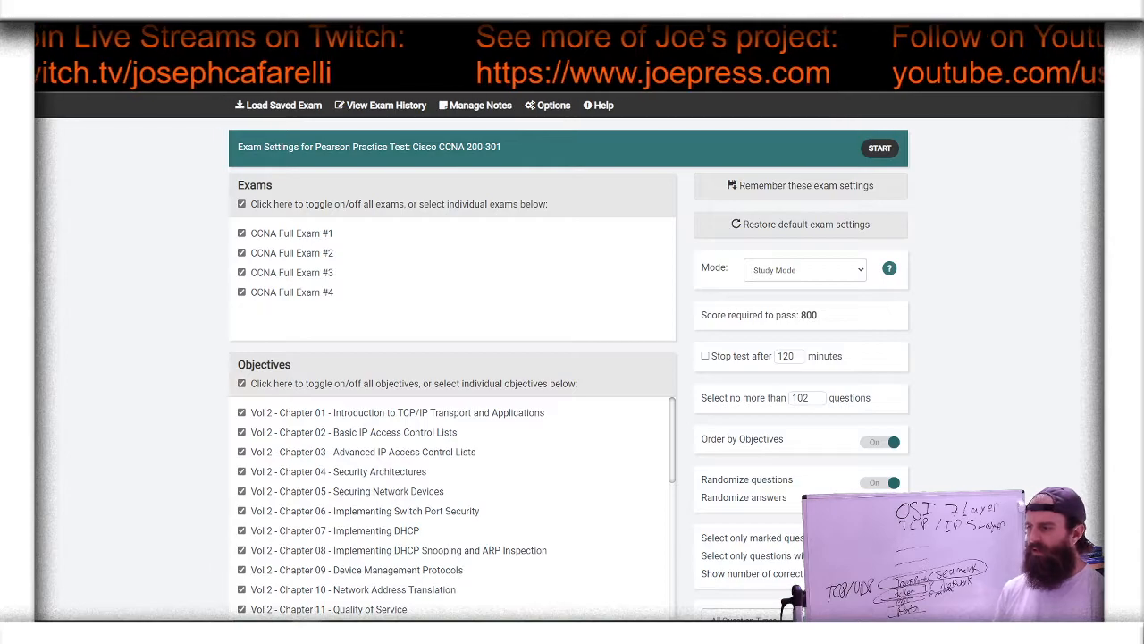
key("ctrl+Tab")
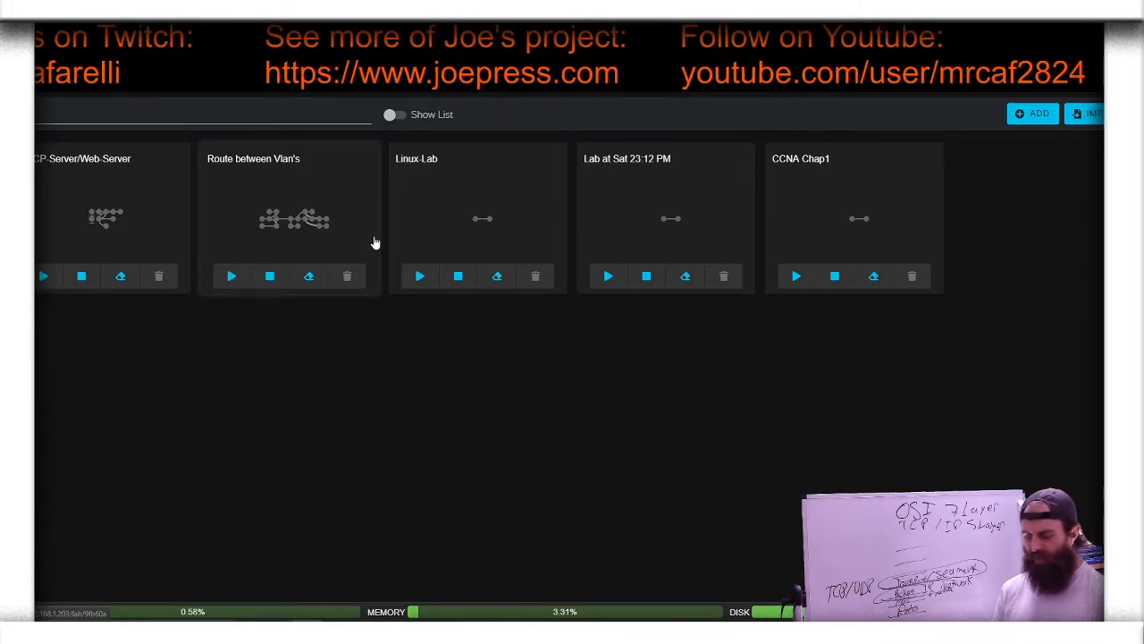
left_click(134, 236)
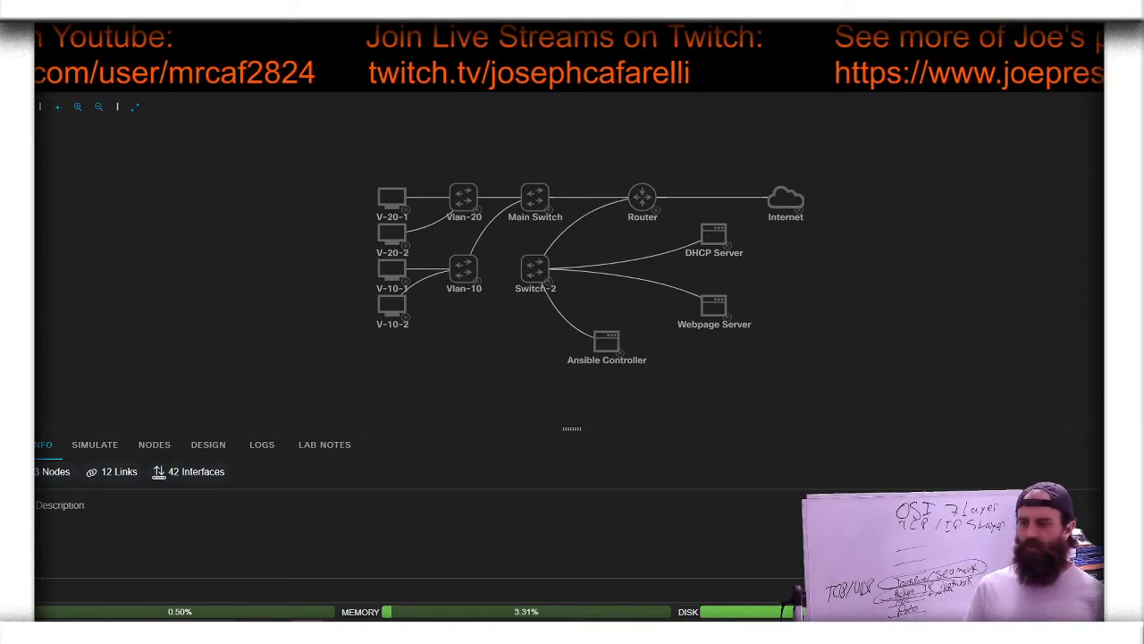
Step: Switch to the open book page at Chapter 2, Fundamentals of Ethernet LANs
key("ctrl+Tab")
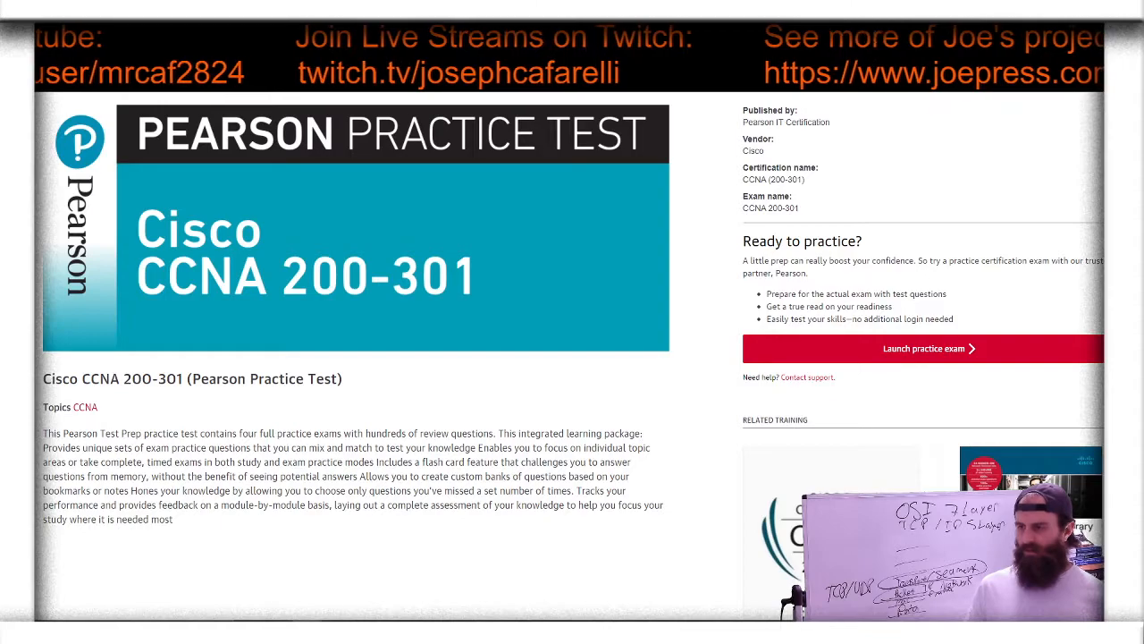
key("ctrl+Tab")
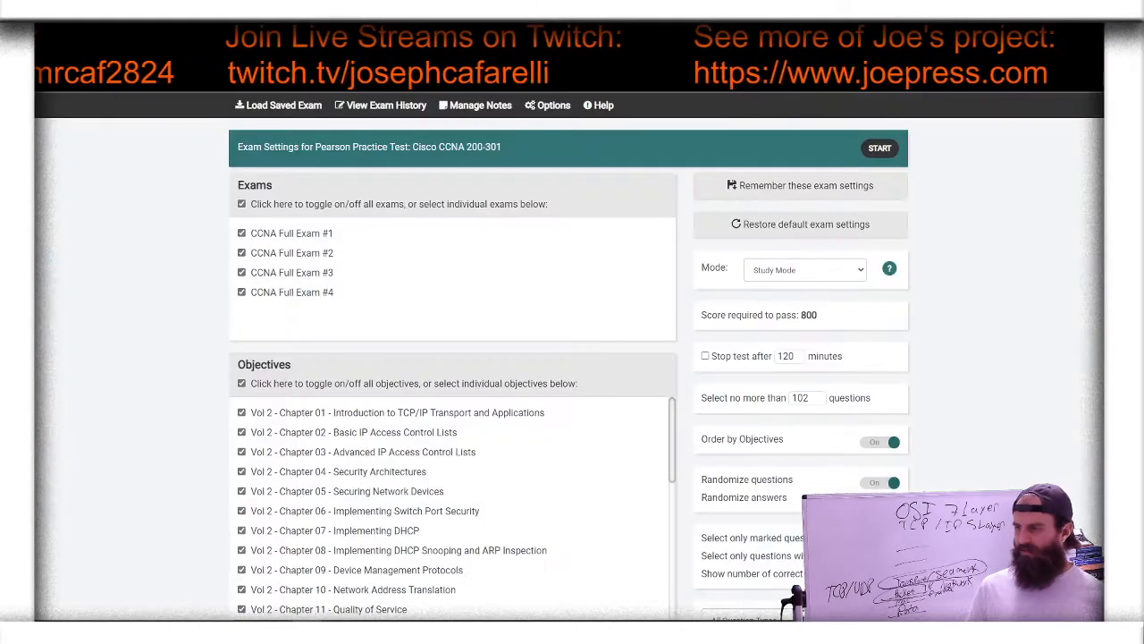
key("ctrl+Tab")
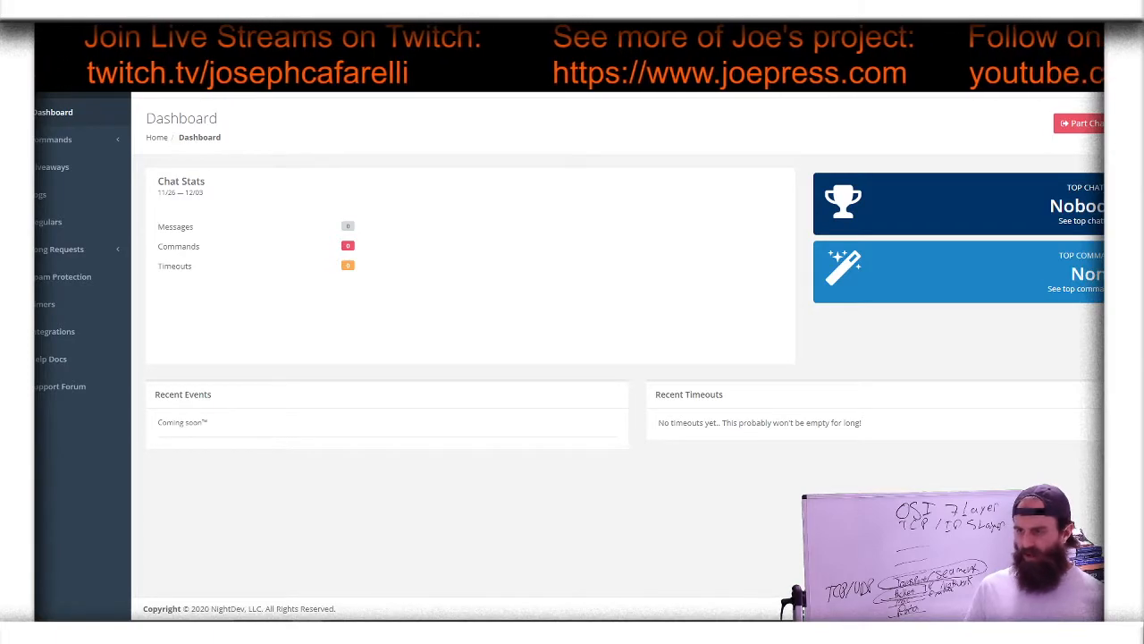
key("ctrl+Tab")
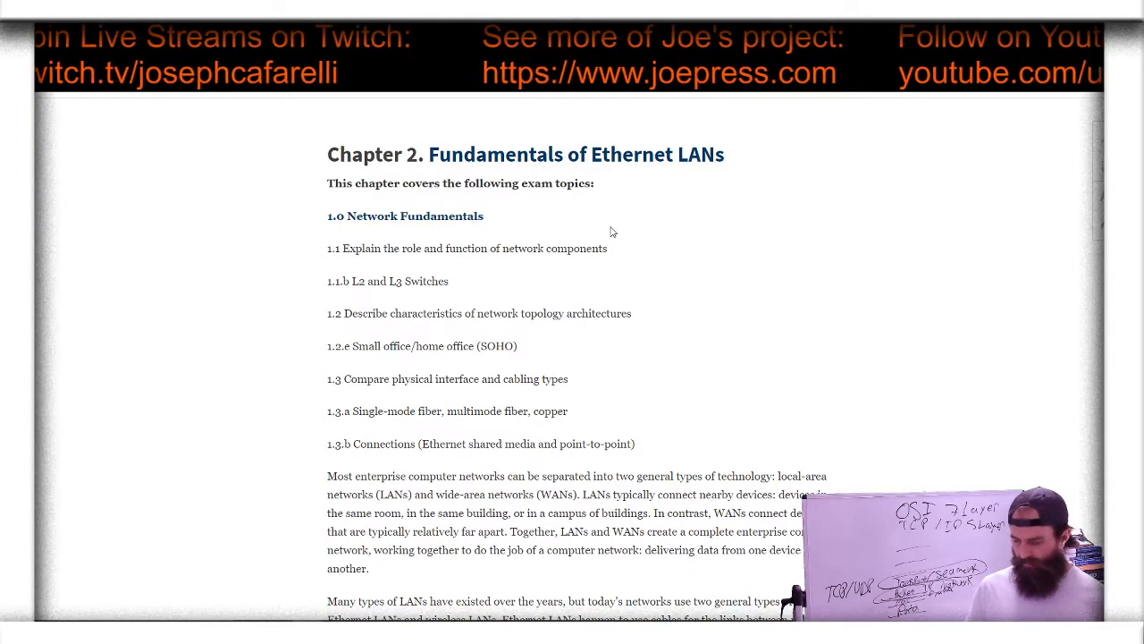
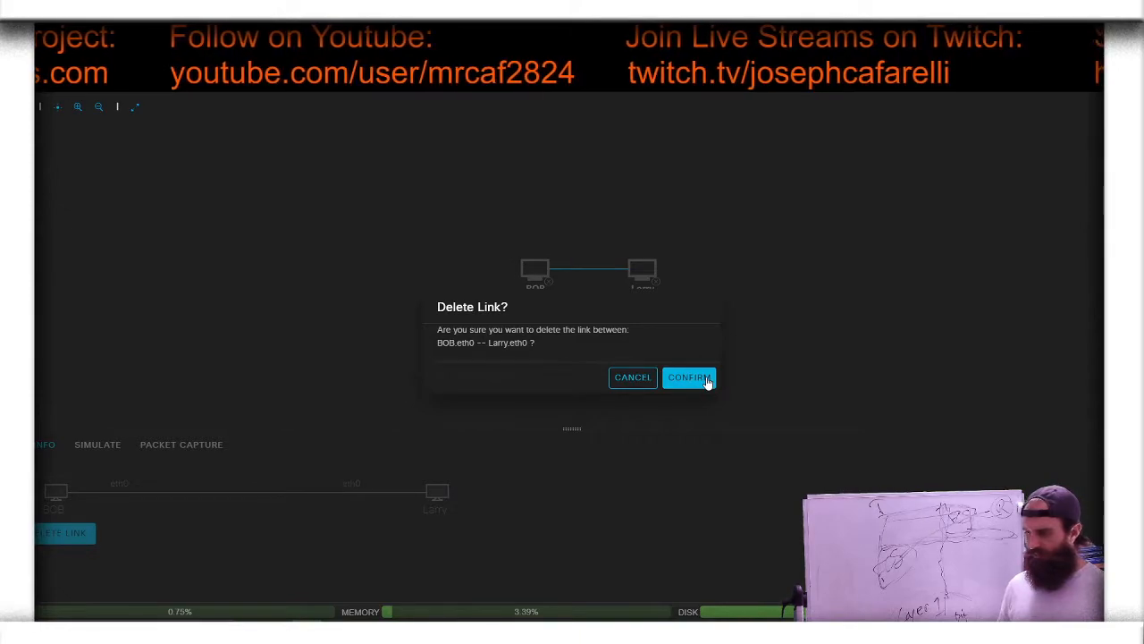
Step: Move BOB farther away from Larry and place an IOSv-L2 switch node above the gap between the two hosts
left_click_drag(532, 268, 422, 268)
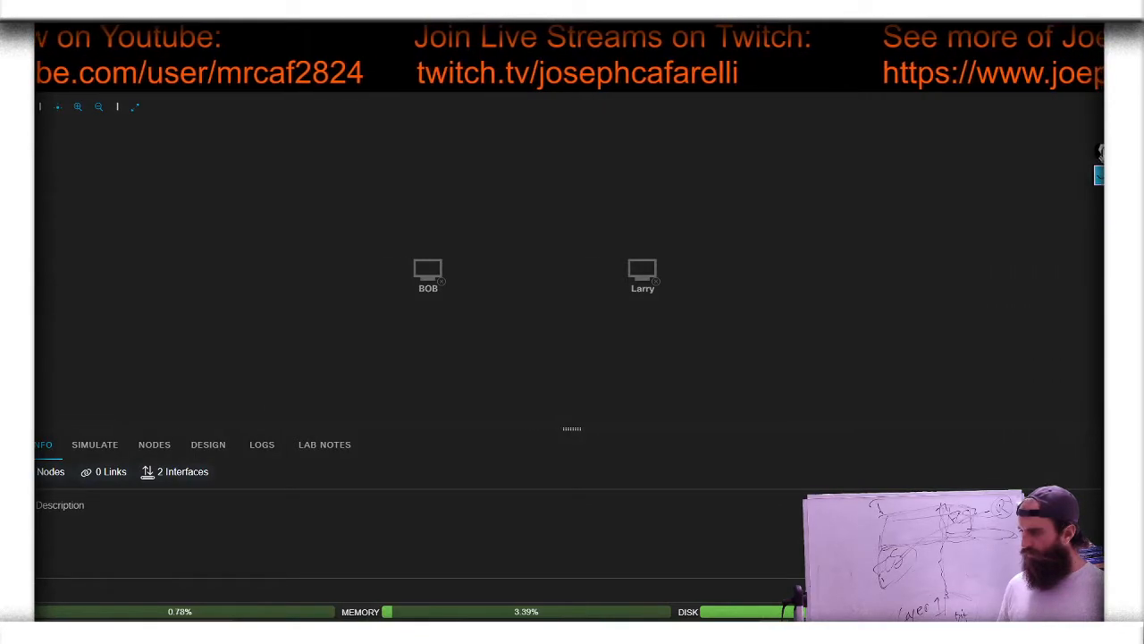
left_click(1108, 272)
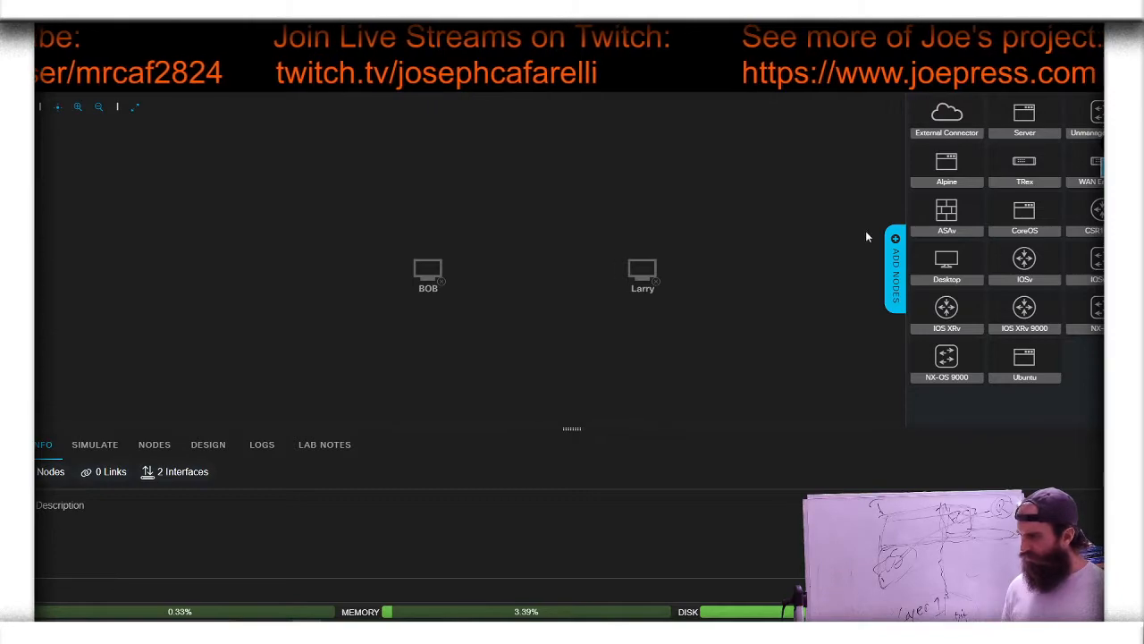
mouse_move(1026, 170)
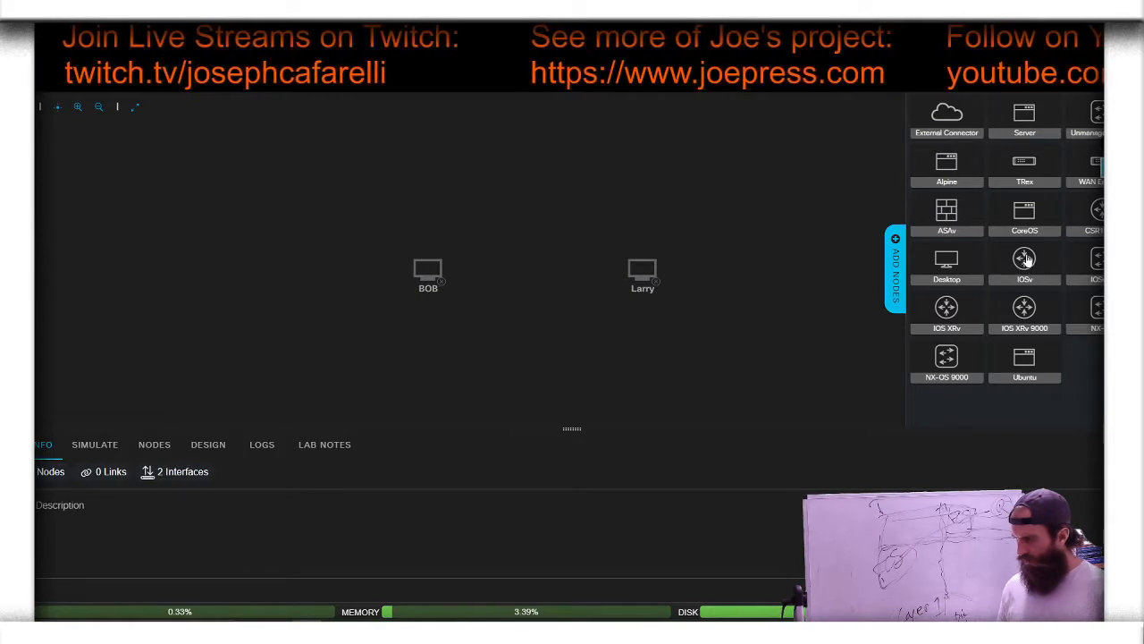
mouse_move(1100, 265)
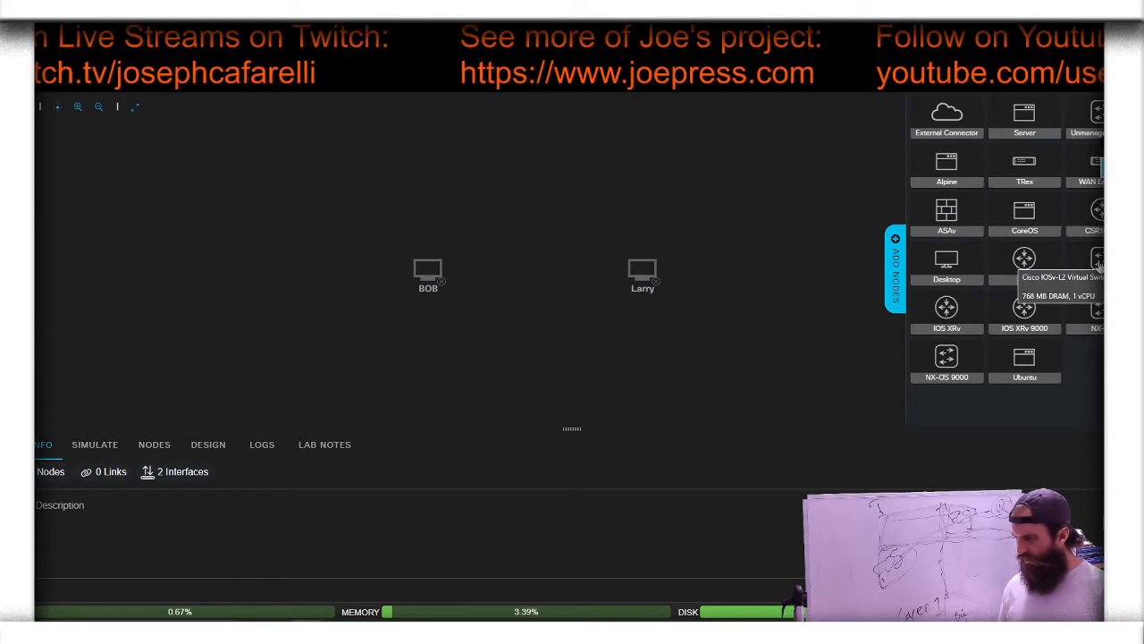
left_click_drag(1101, 265, 535, 241)
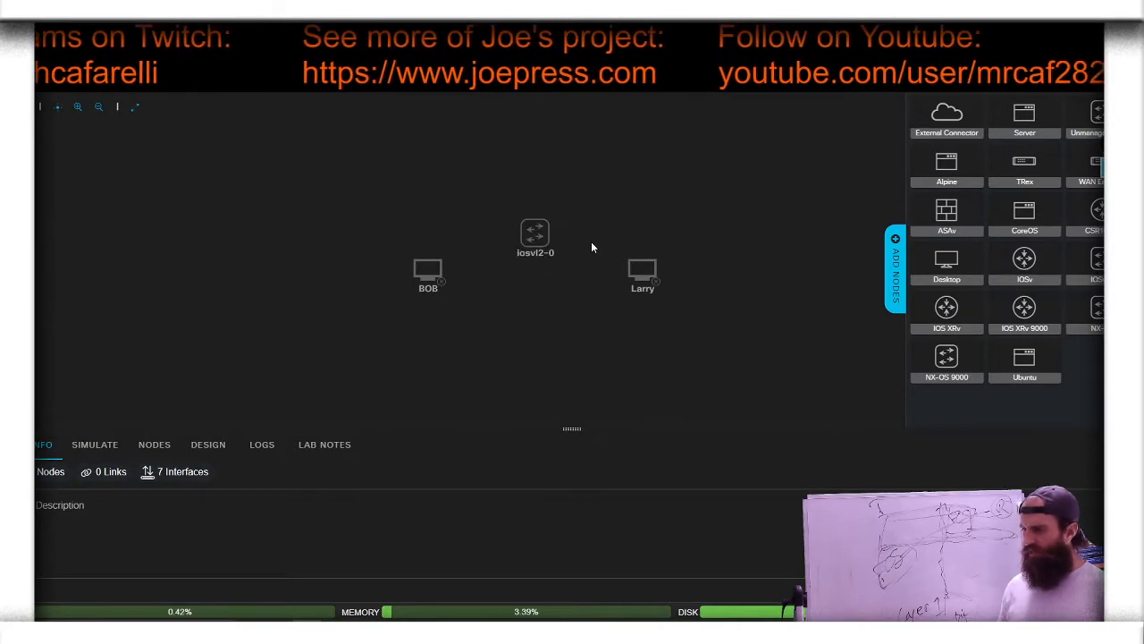
left_click(901, 258)
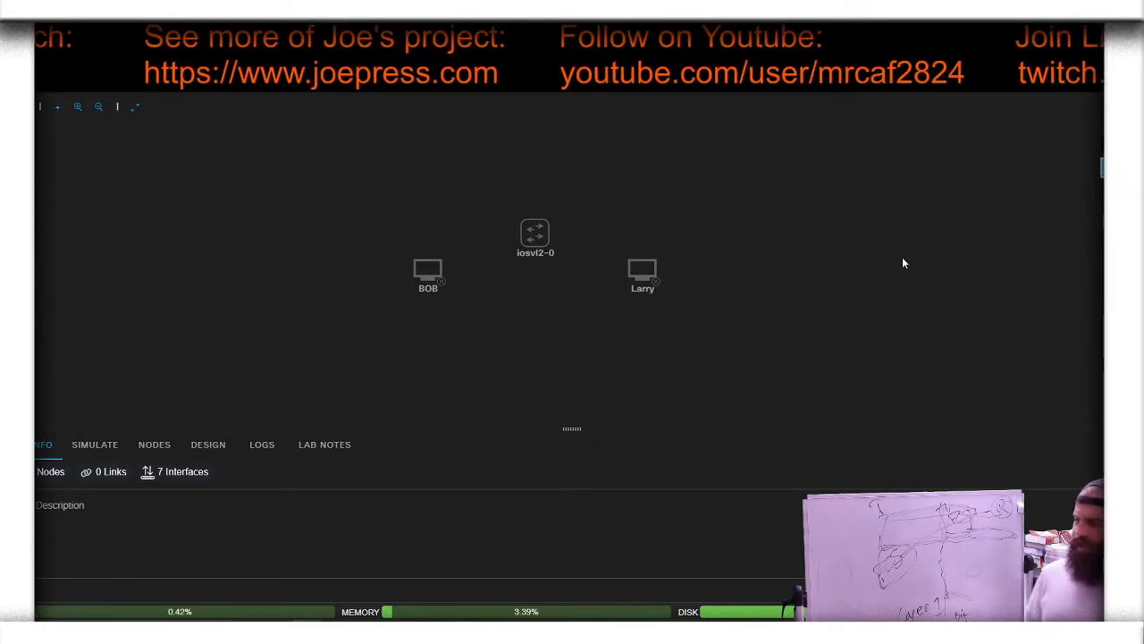
Step: Rename the new switch node as Switch1
left_click(545, 253)
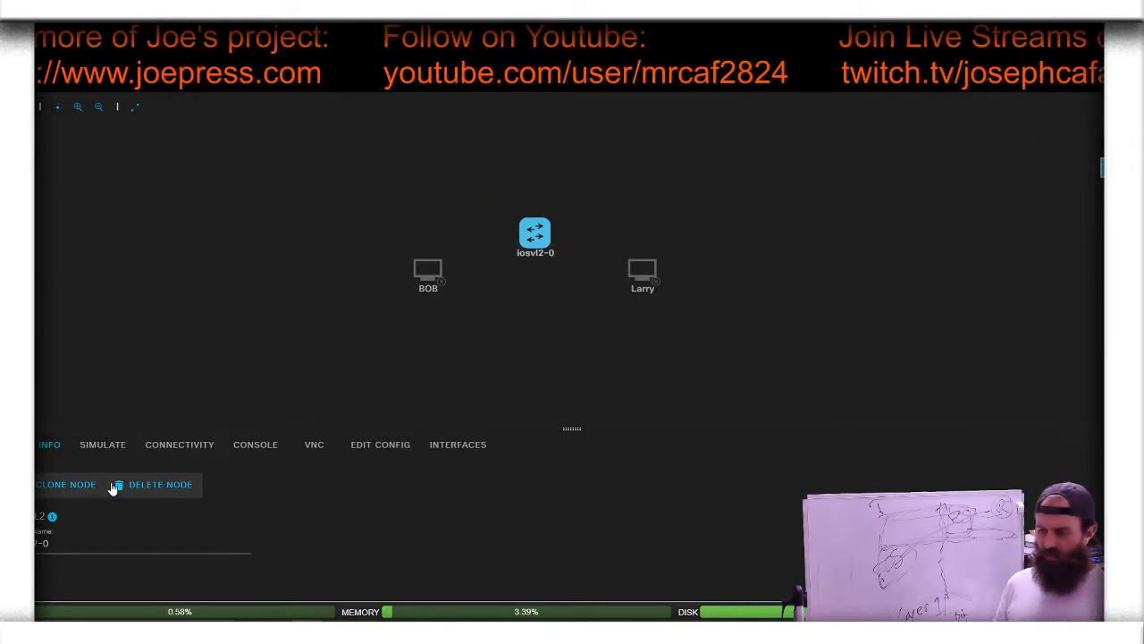
left_click_drag(51, 544, 35, 543)
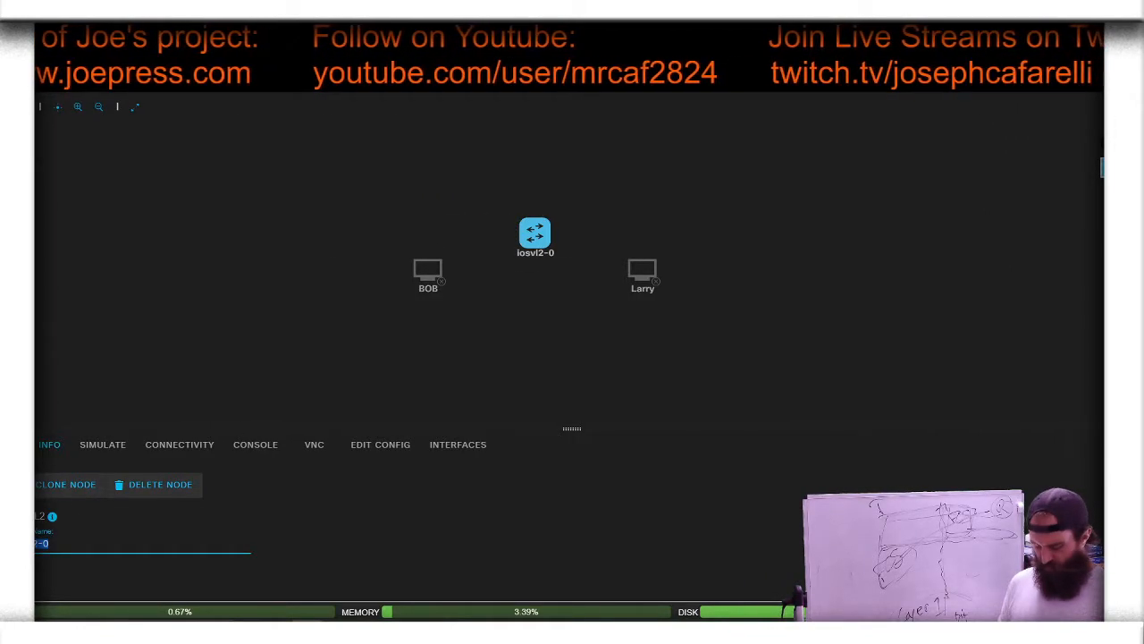
key("BackSpace")
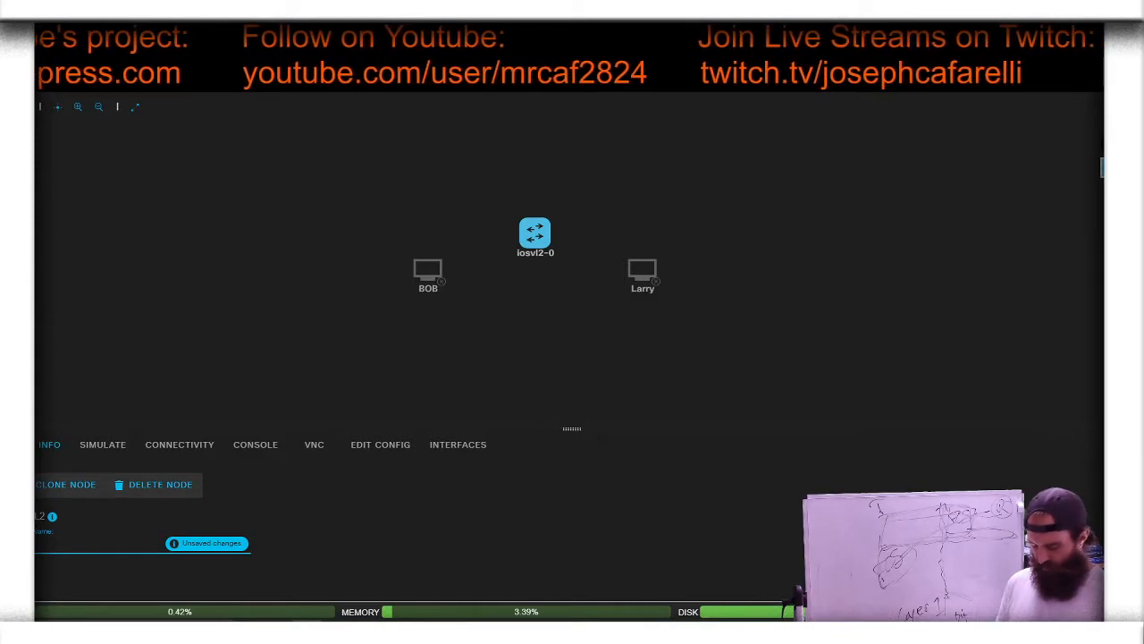
type("Switch1")
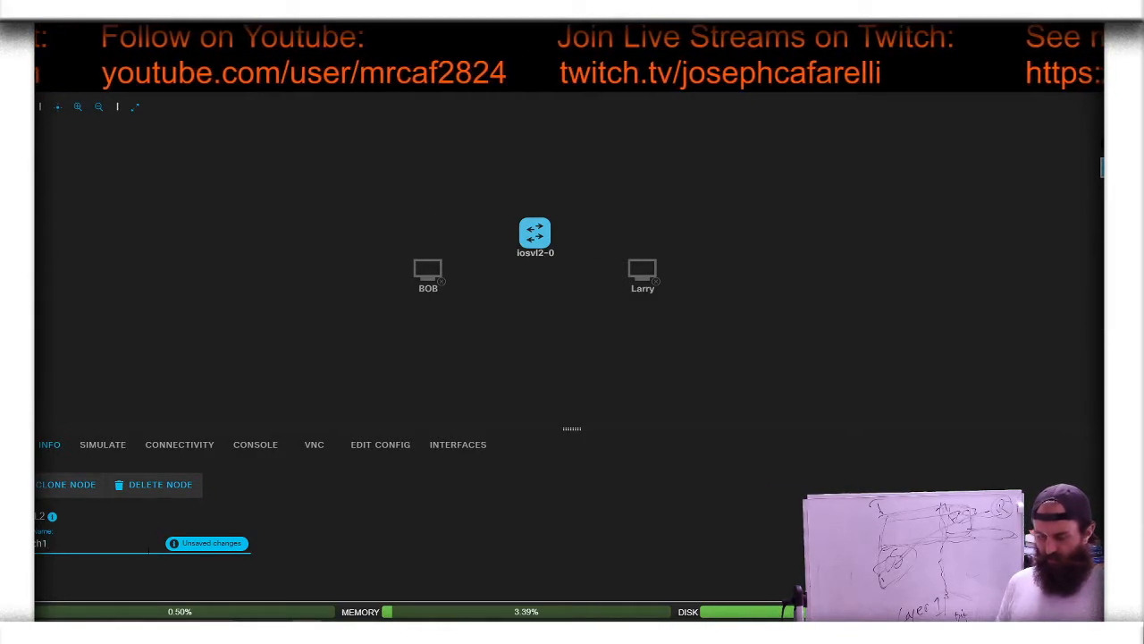
key("Return")
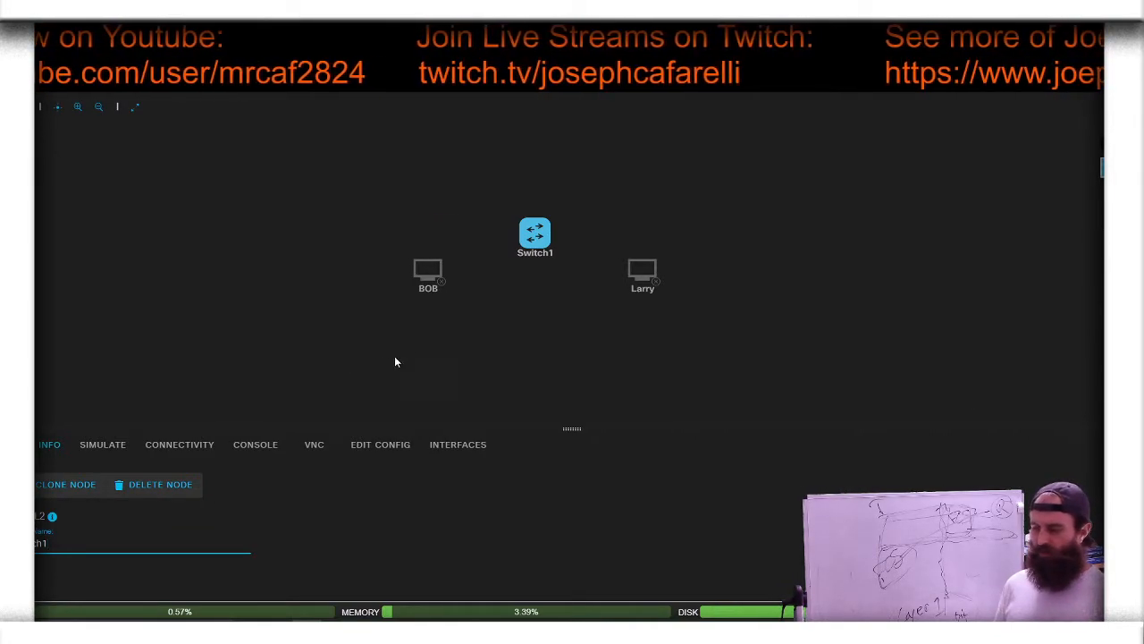
Step: Start the Switch1, BOB and Larry nodes
mouse_move(536, 249)
left_click(512, 229)
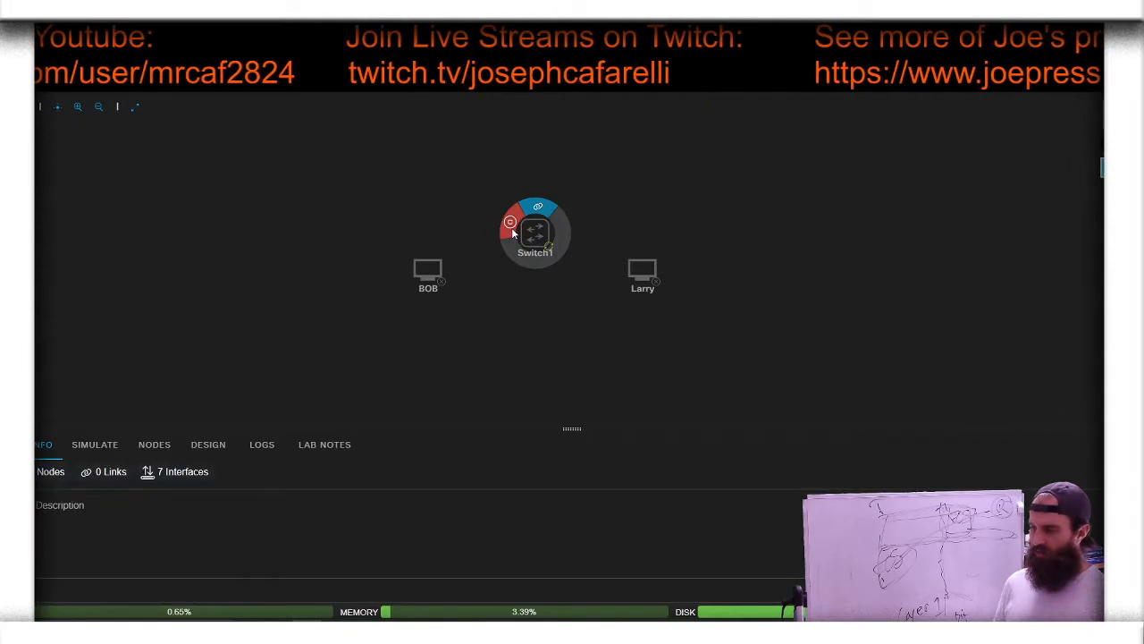
mouse_move(416, 265)
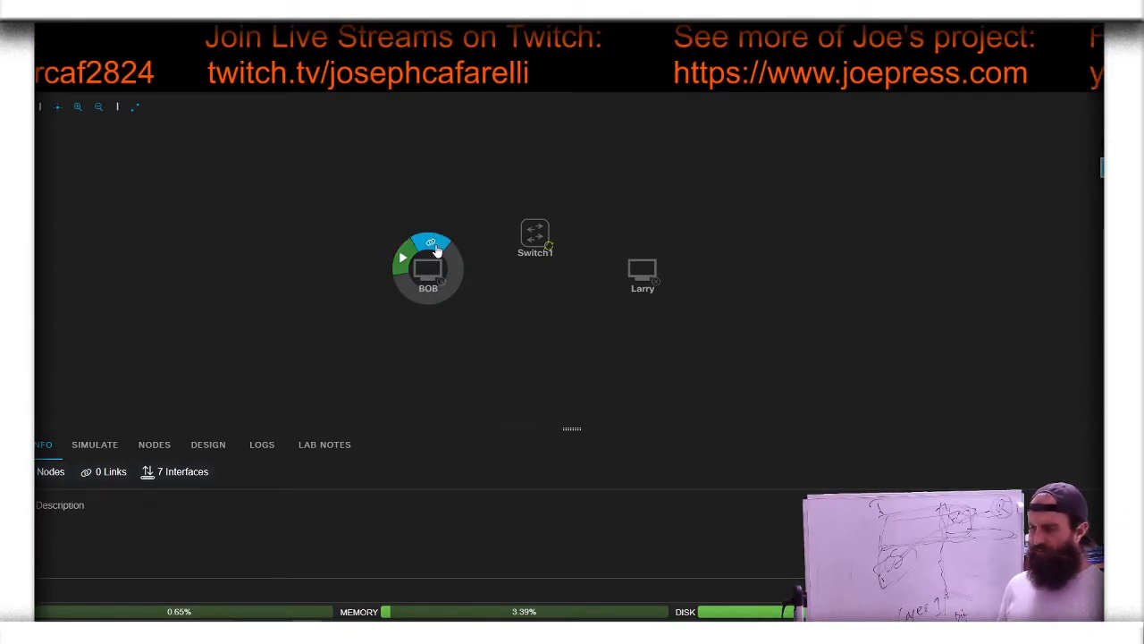
left_click(405, 256)
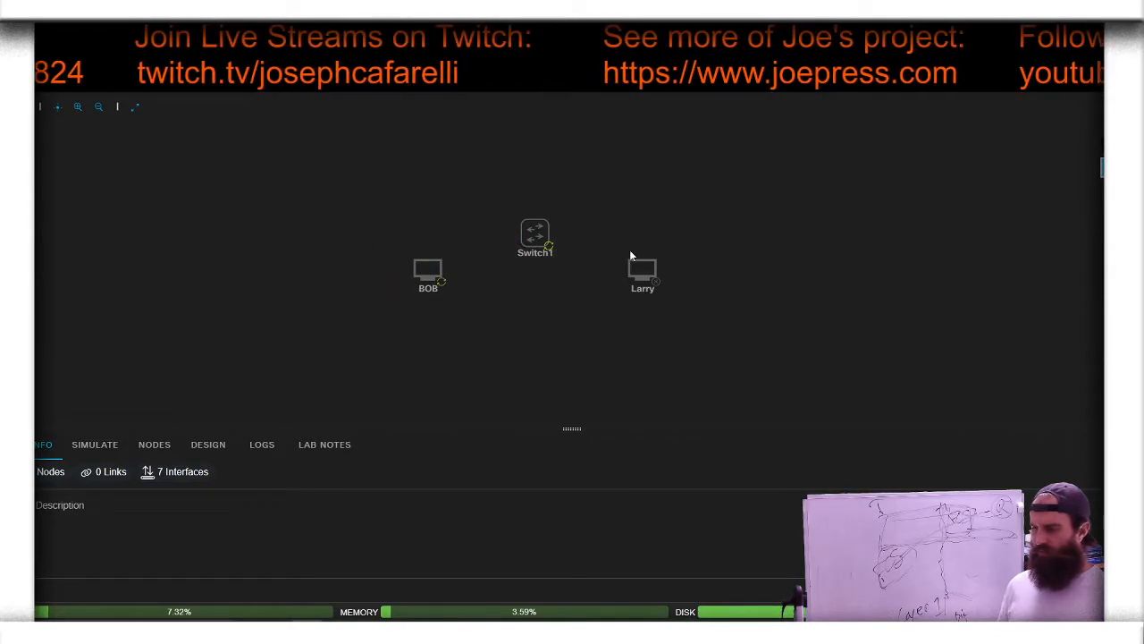
left_click(617, 255)
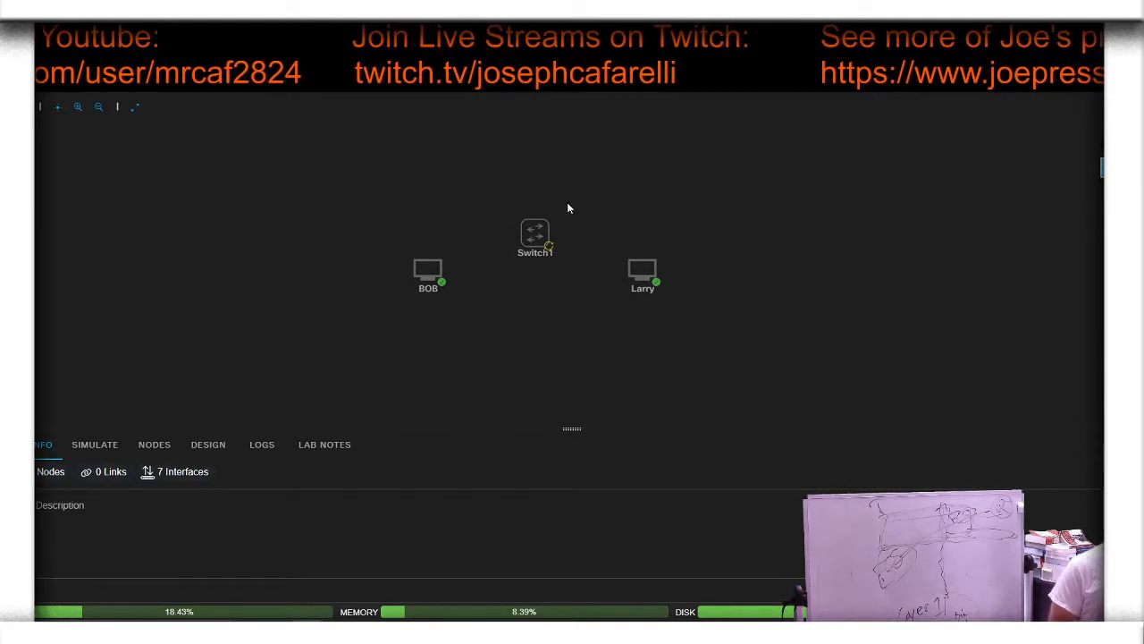
Step: Create a link from BOB's eth0 interface to GigE0/1 on Switch1
mouse_move(536, 226)
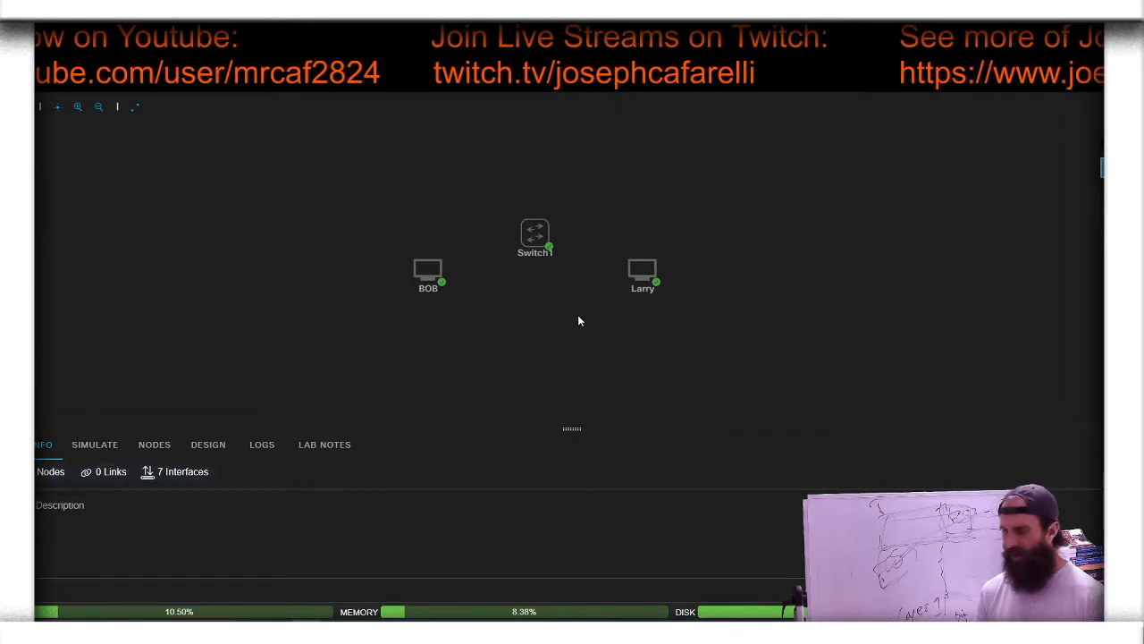
left_click(420, 281)
left_click(430, 242)
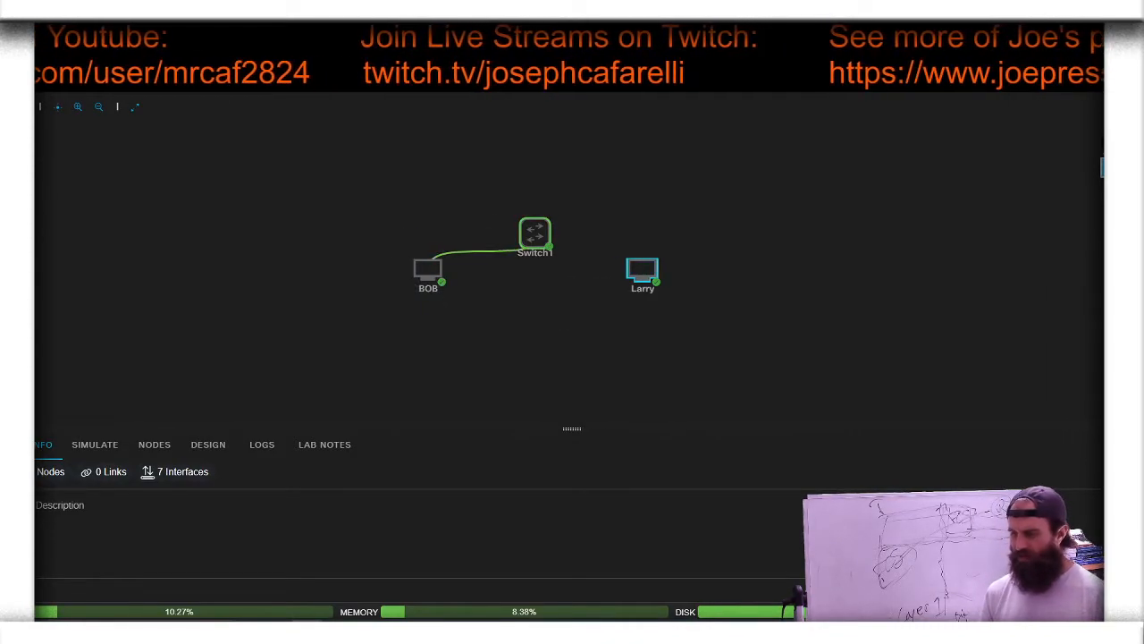
left_click(548, 247)
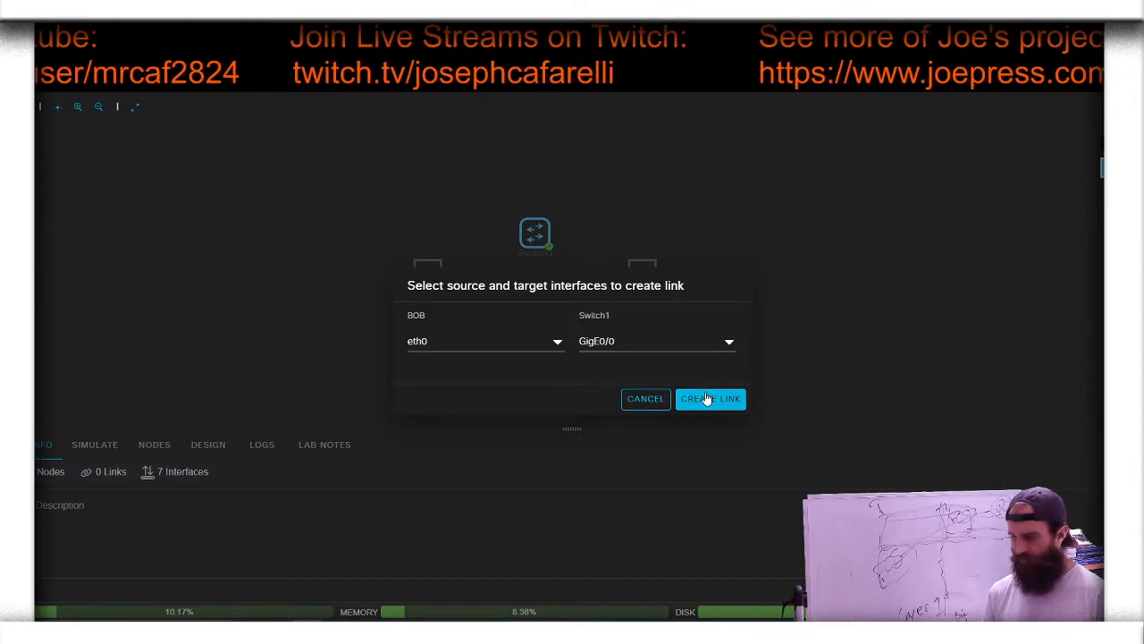
left_click(690, 344)
left_click(666, 386)
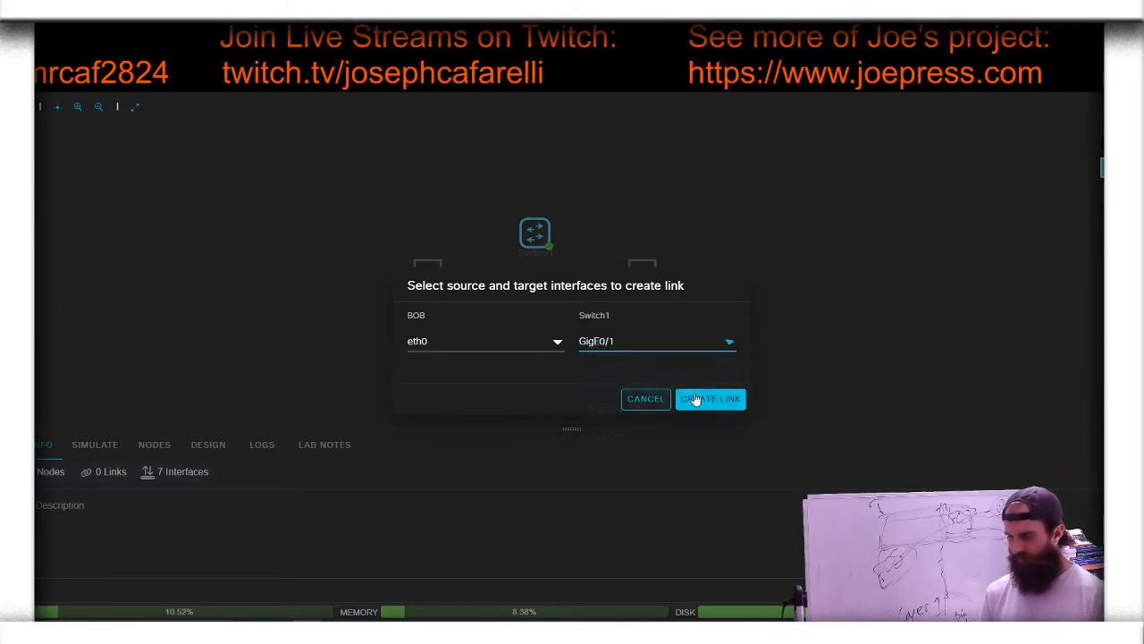
left_click(712, 398)
Step: Create a link from Larry's eth0 interface to GigE0/2 on Switch1
left_click(642, 268)
left_click(641, 242)
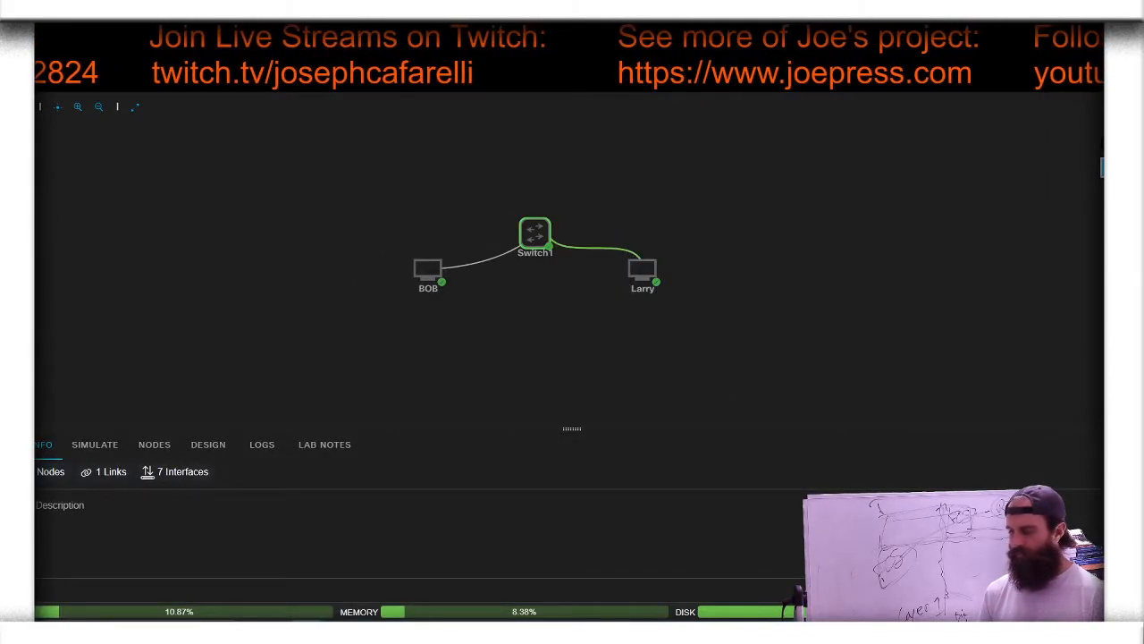
left_click(535, 234)
left_click(709, 354)
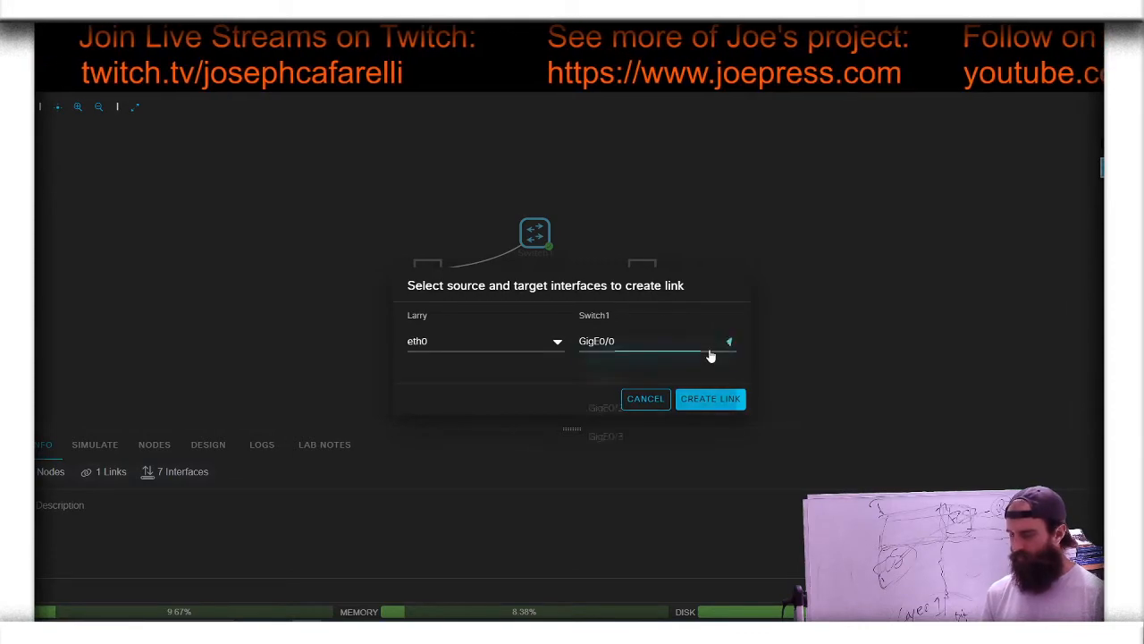
left_click(643, 406)
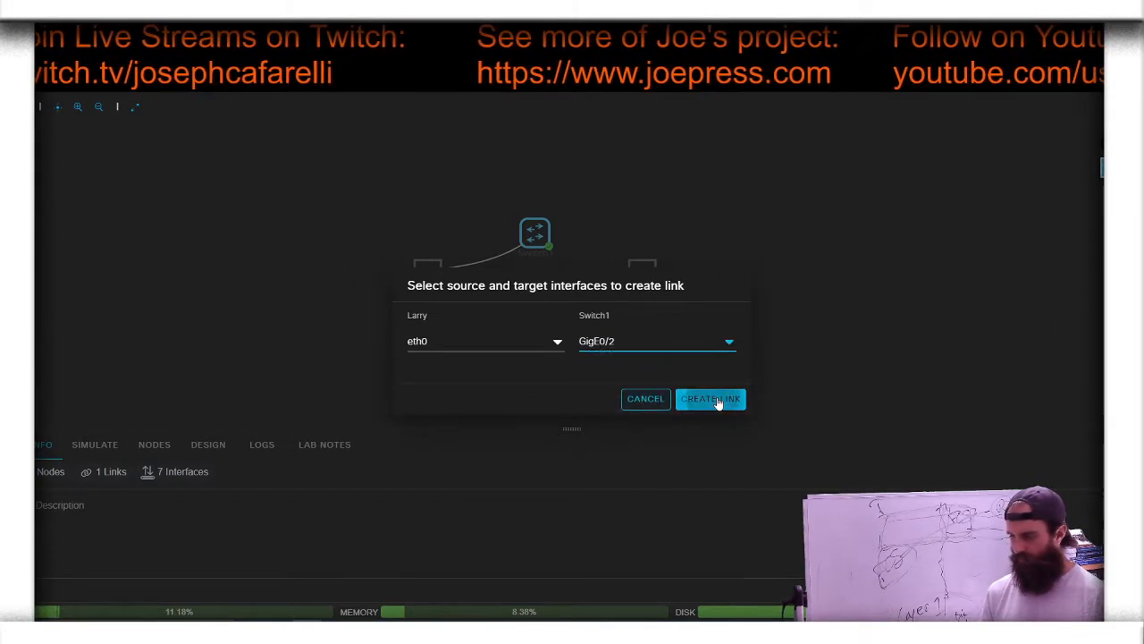
left_click(710, 399)
Step: Open BOB's console in an enlarged pane and activate the terminal to reach the login prompt
left_click(541, 230)
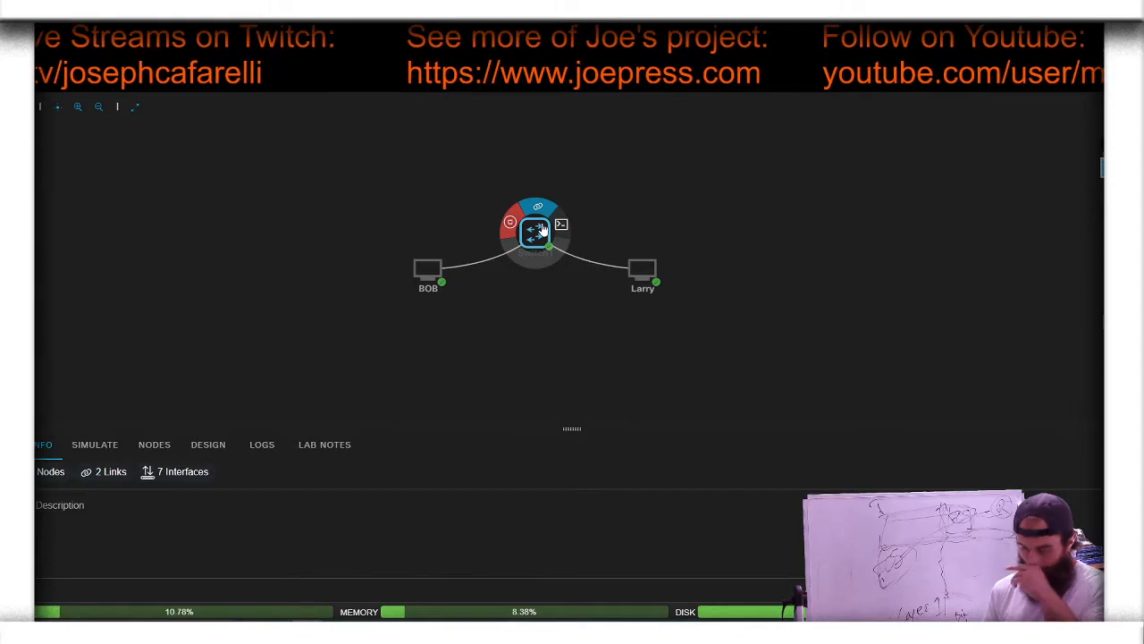
left_click(427, 271)
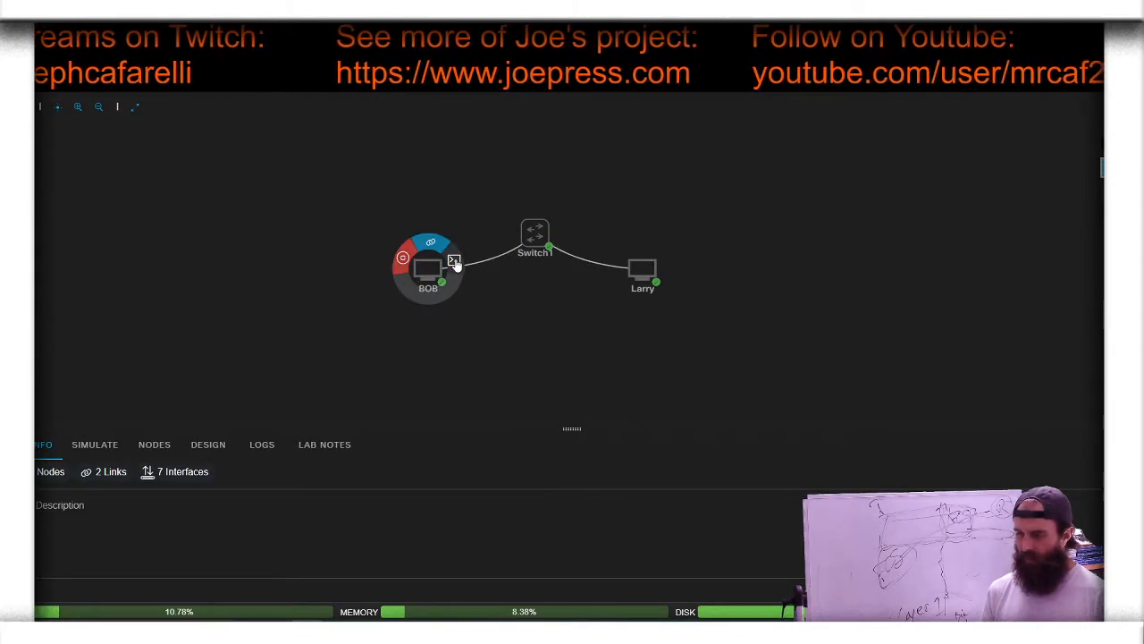
left_click(455, 258)
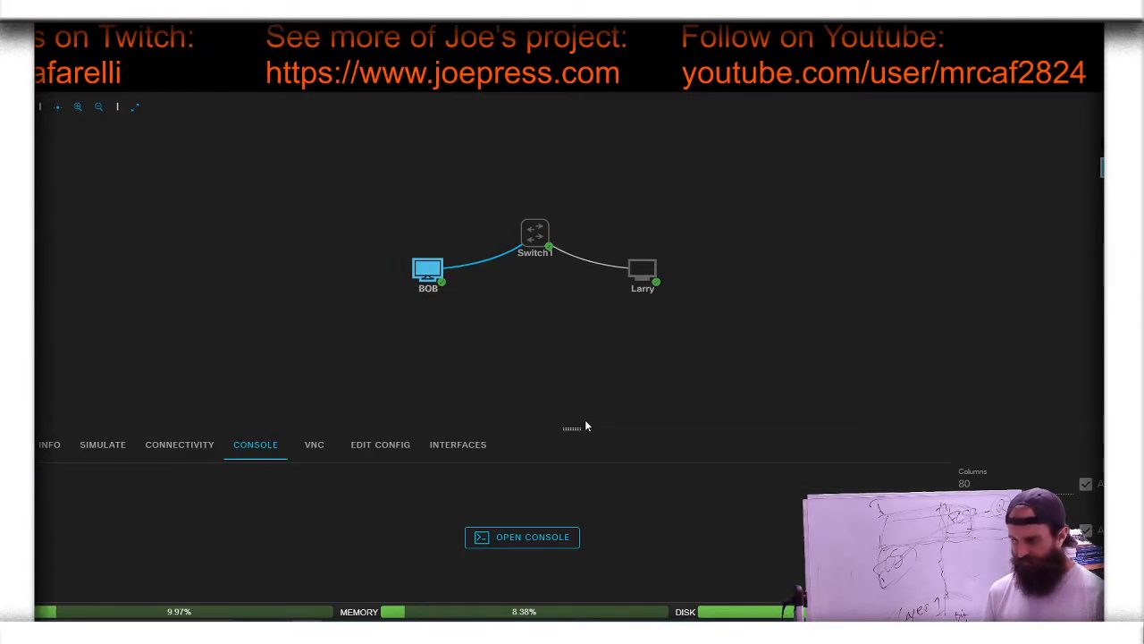
left_click_drag(572, 431, 602, 324)
left_click(561, 489)
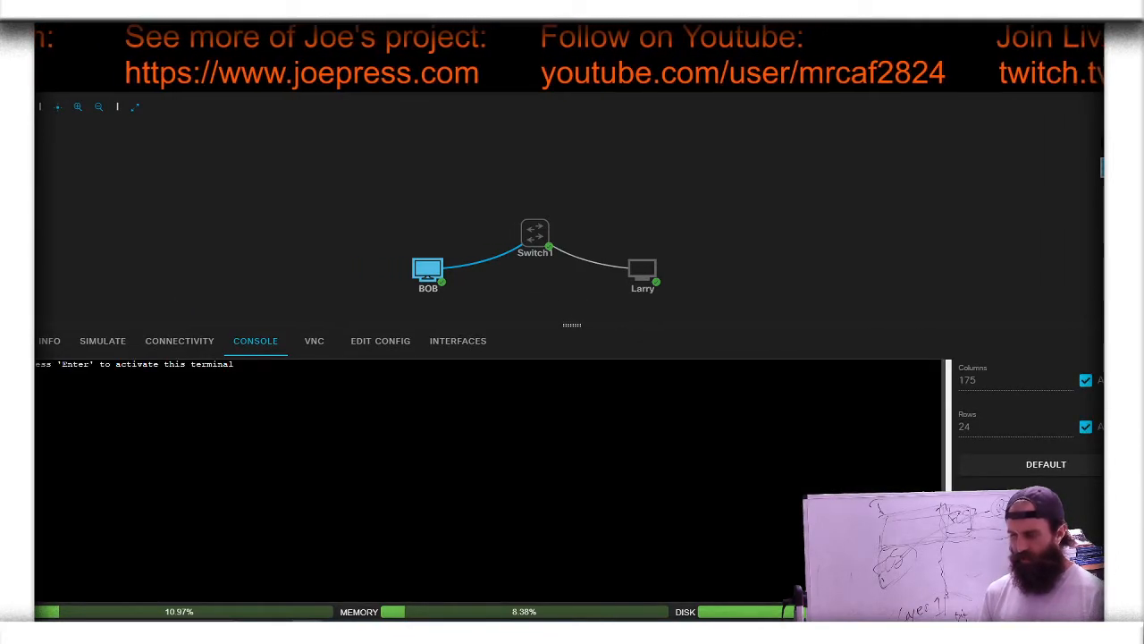
key("Return")
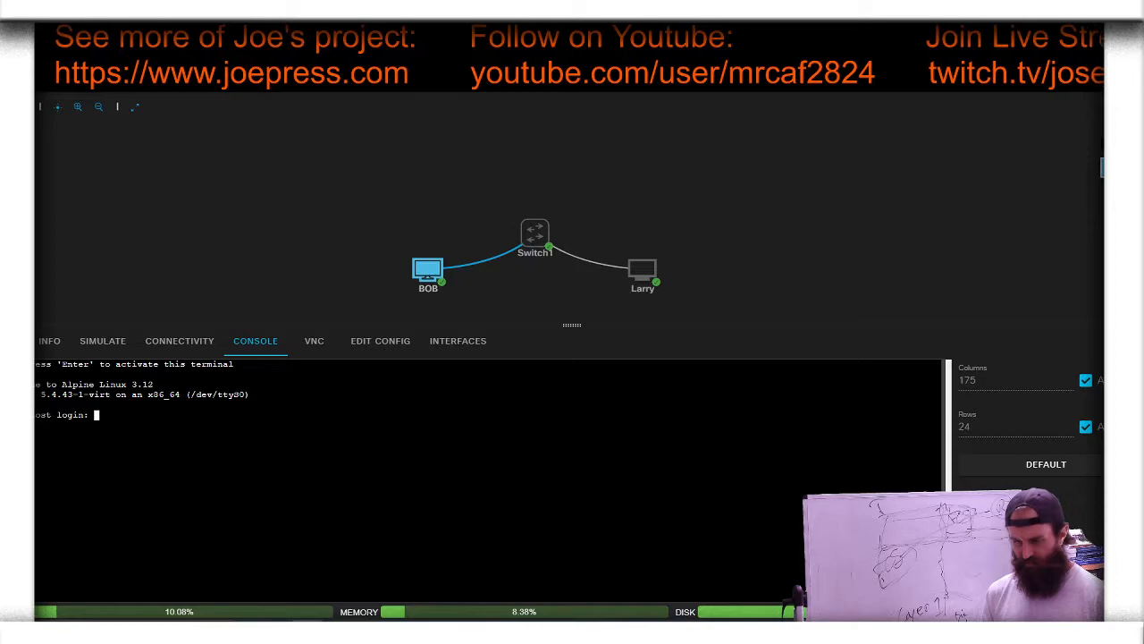
Step: Log in to BOB's console as the cisco user with the account password
type("cisco")
key("Return")
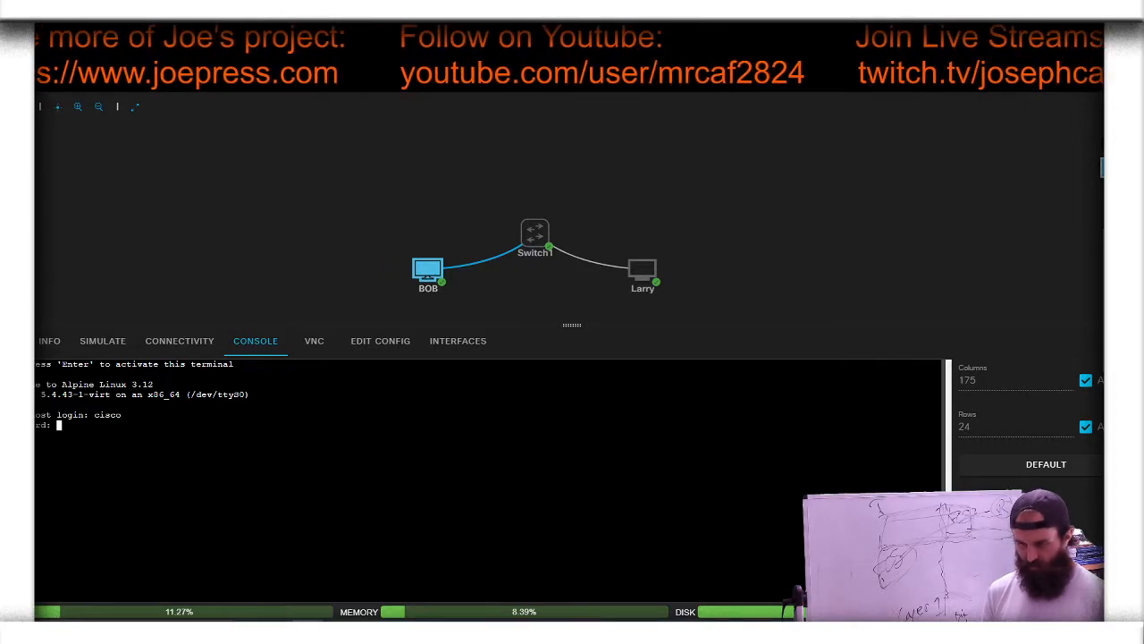
key("Return")
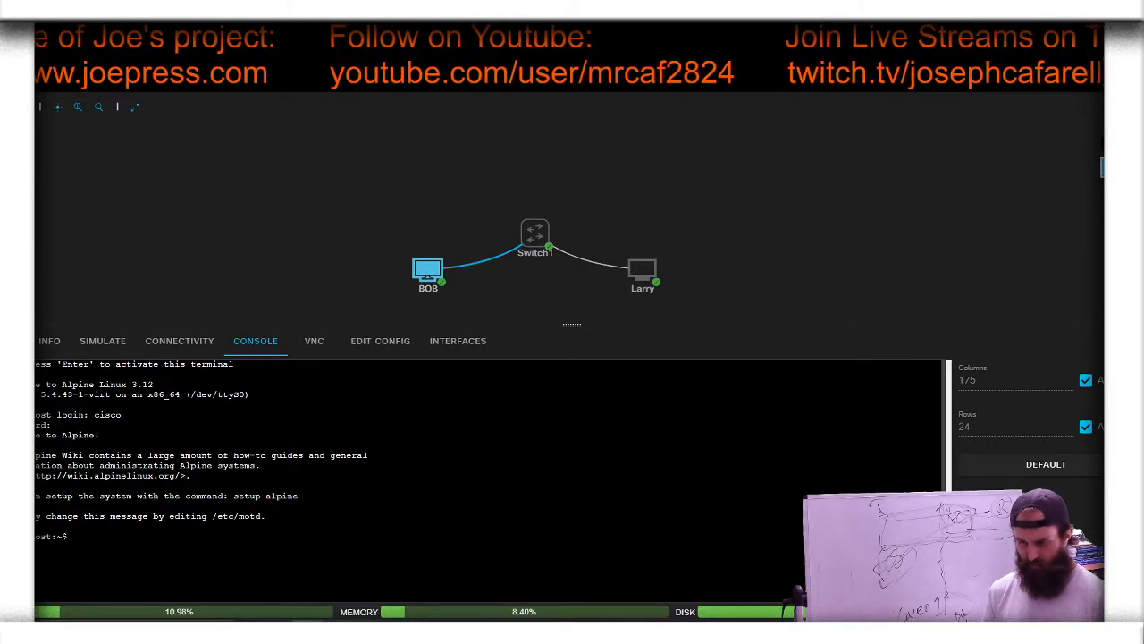
Step: List BOB's network interfaces and addresses with the ip addr command
type("ip add")
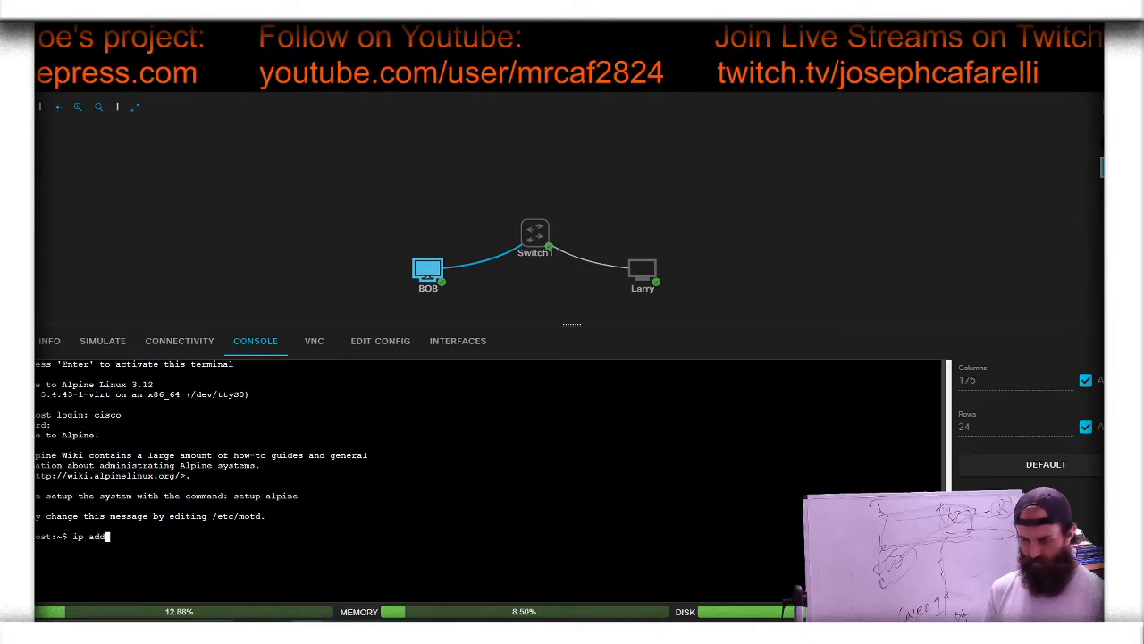
type("r")
key("Return")
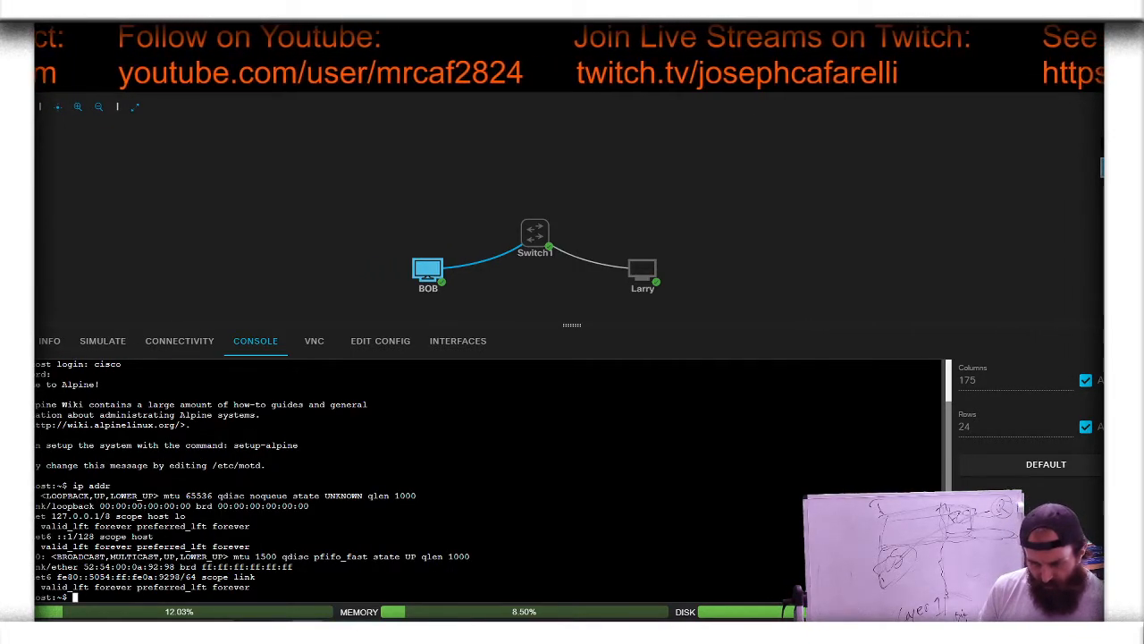
Step: Assign 10.0.0.1/24 to BOB's eth0 interface with sudo ip addr add, authenticating with the account password
type("sudo")
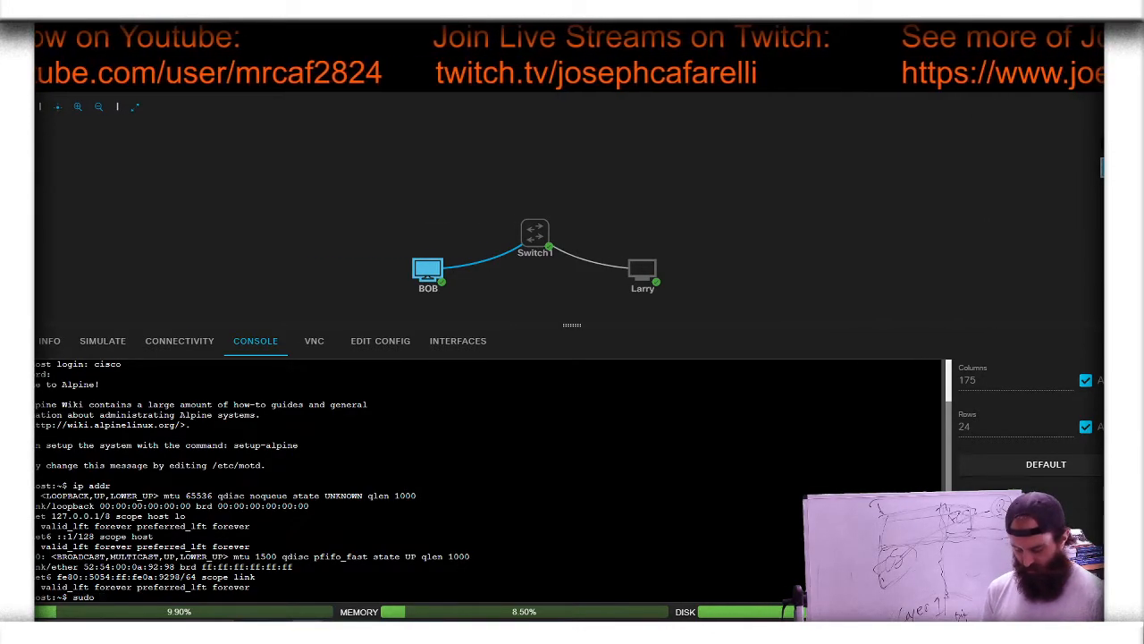
type(" ip")
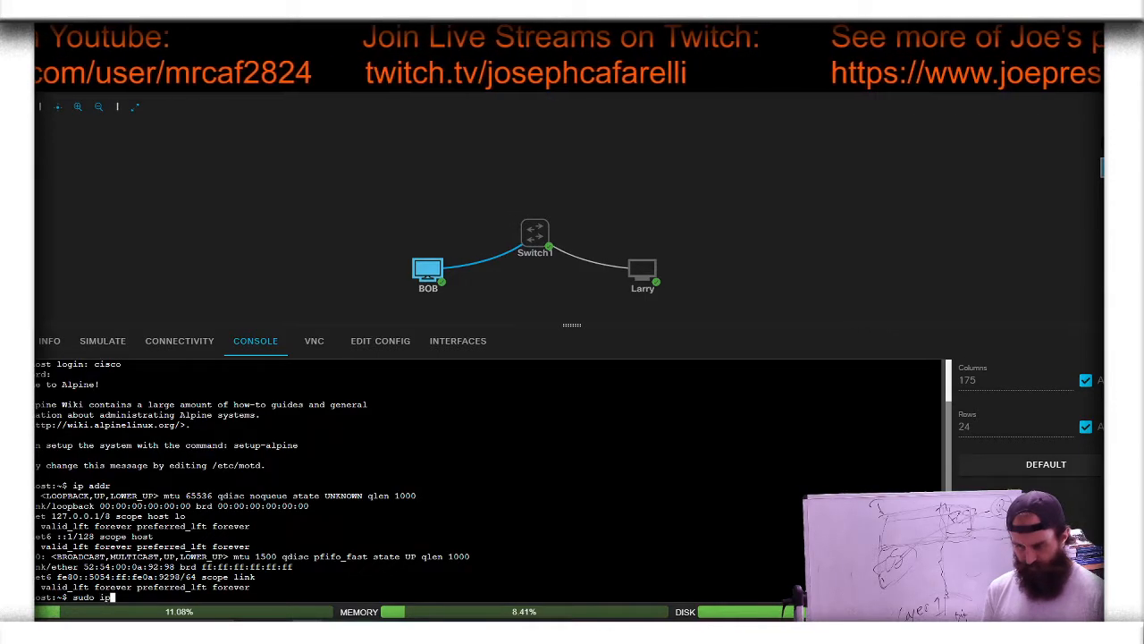
type(" addr add")
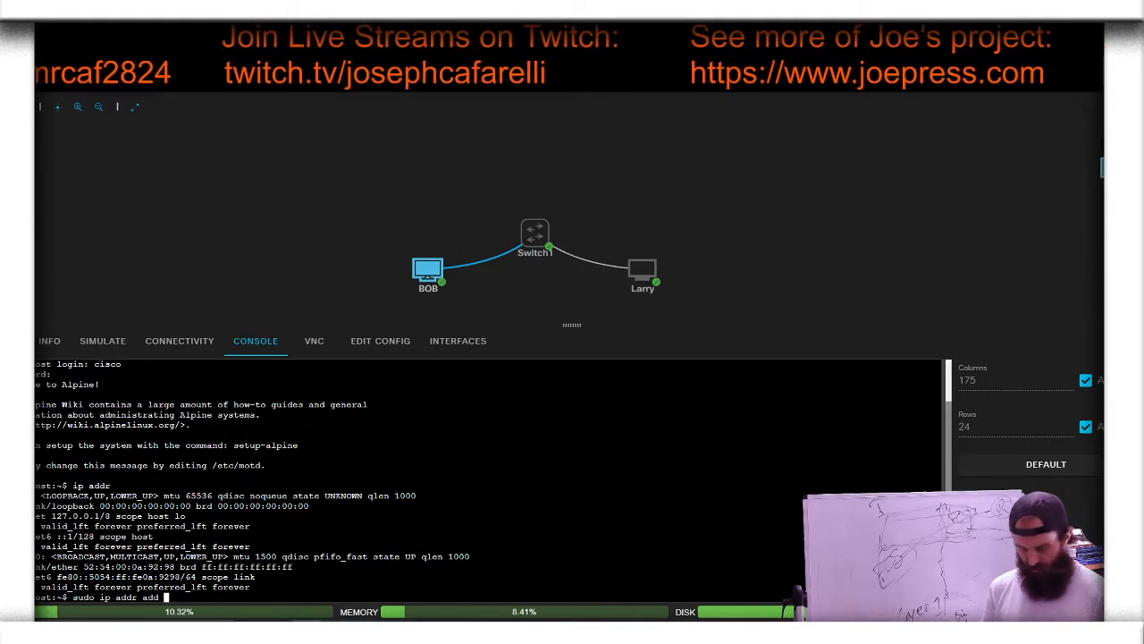
type(" 10")
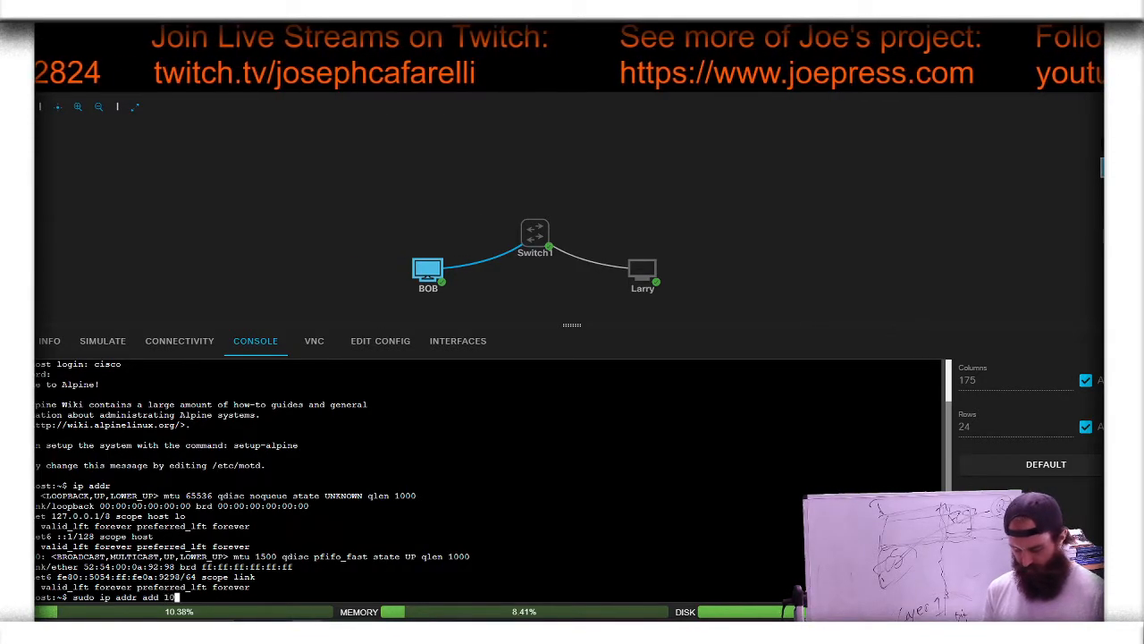
type(".0.0.1")
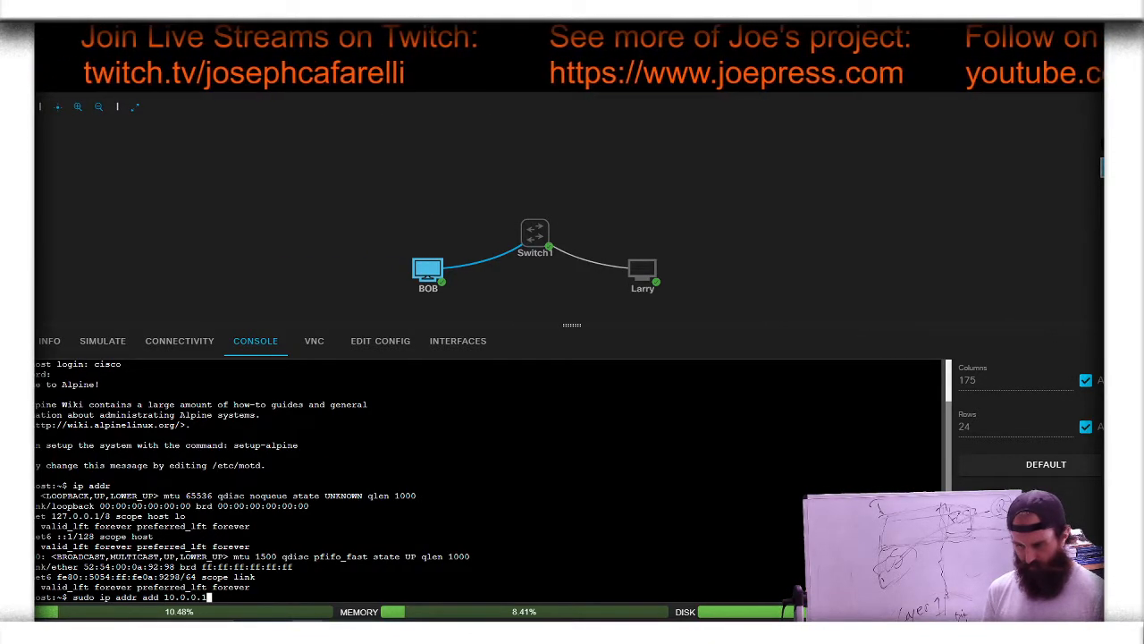
type("/")
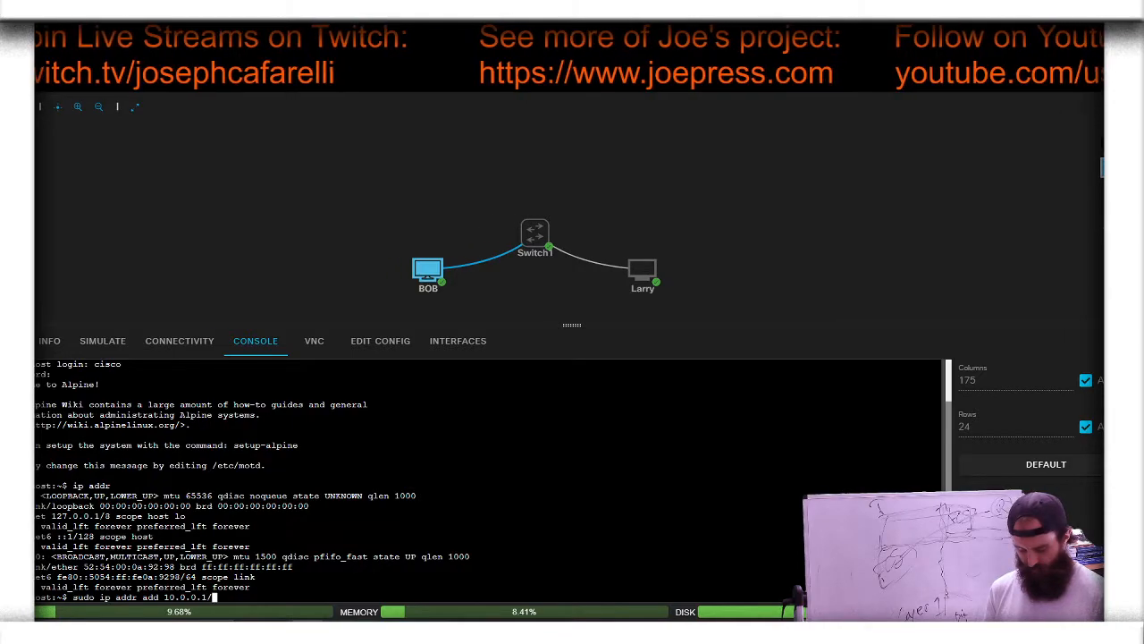
type("24 dev eth0")
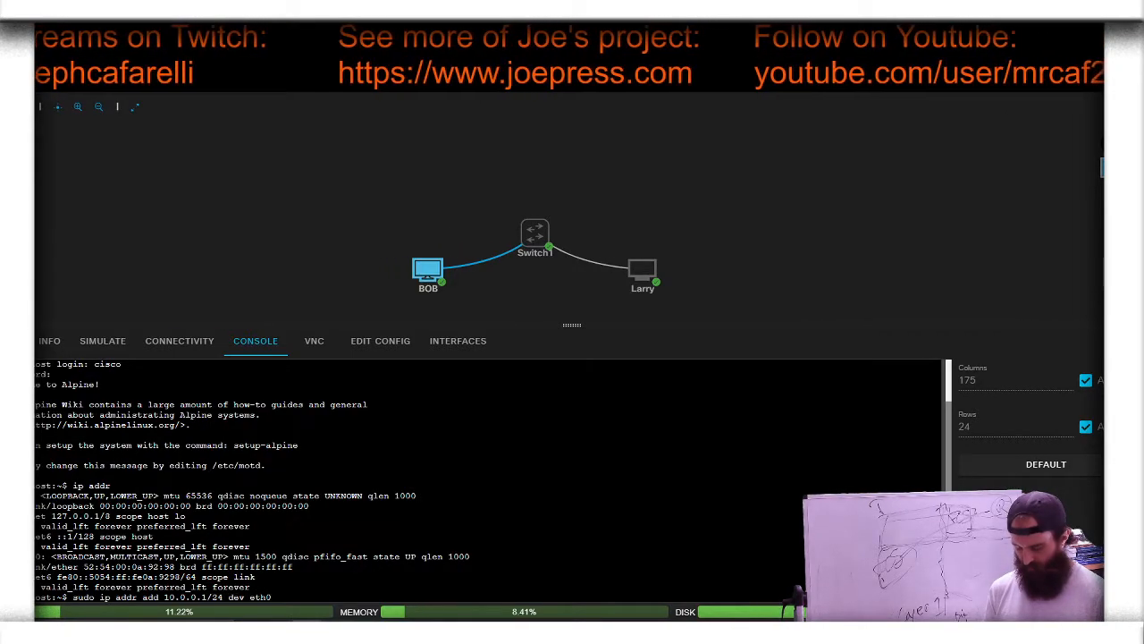
key("Return")
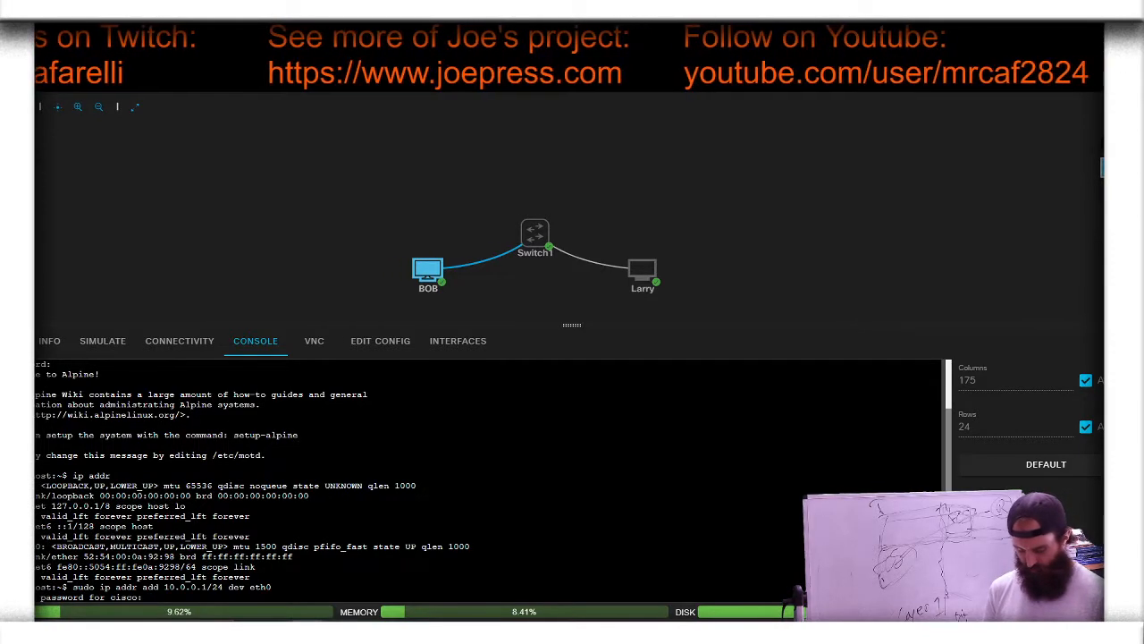
key("Return")
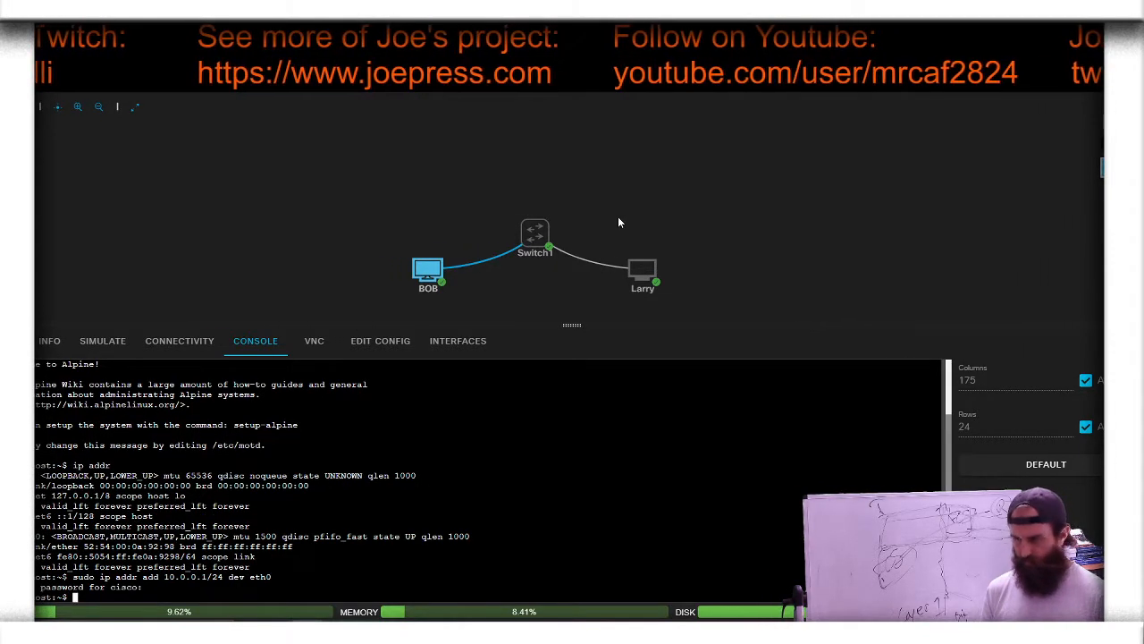
Step: Open Larry's console and log in as the cisco user with the account password
left_click(642, 268)
left_click(669, 259)
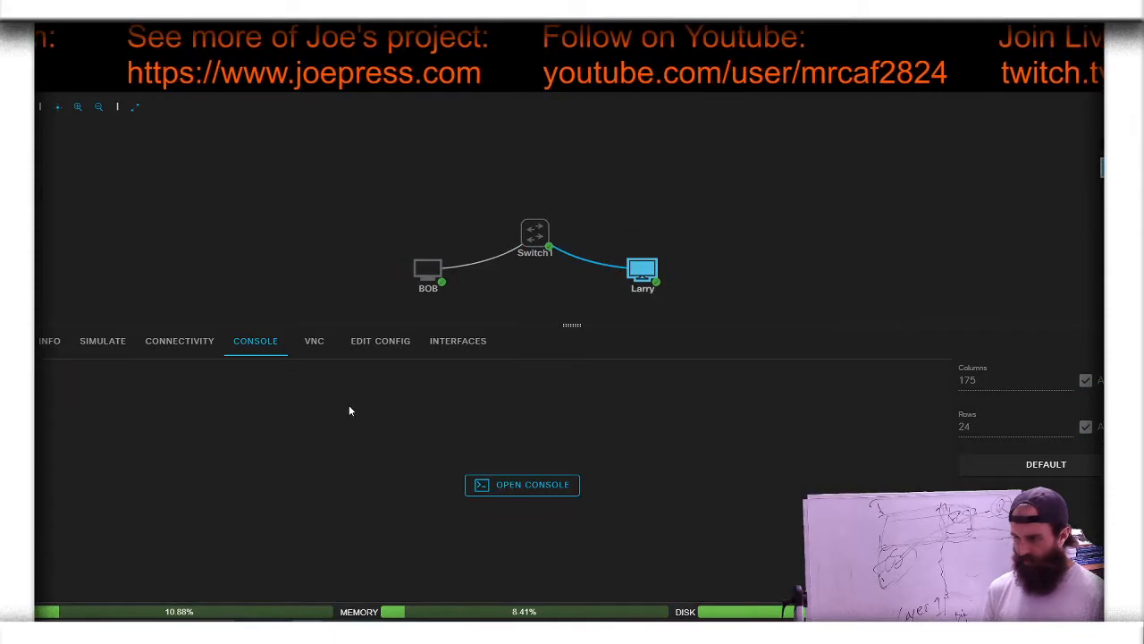
left_click(532, 487)
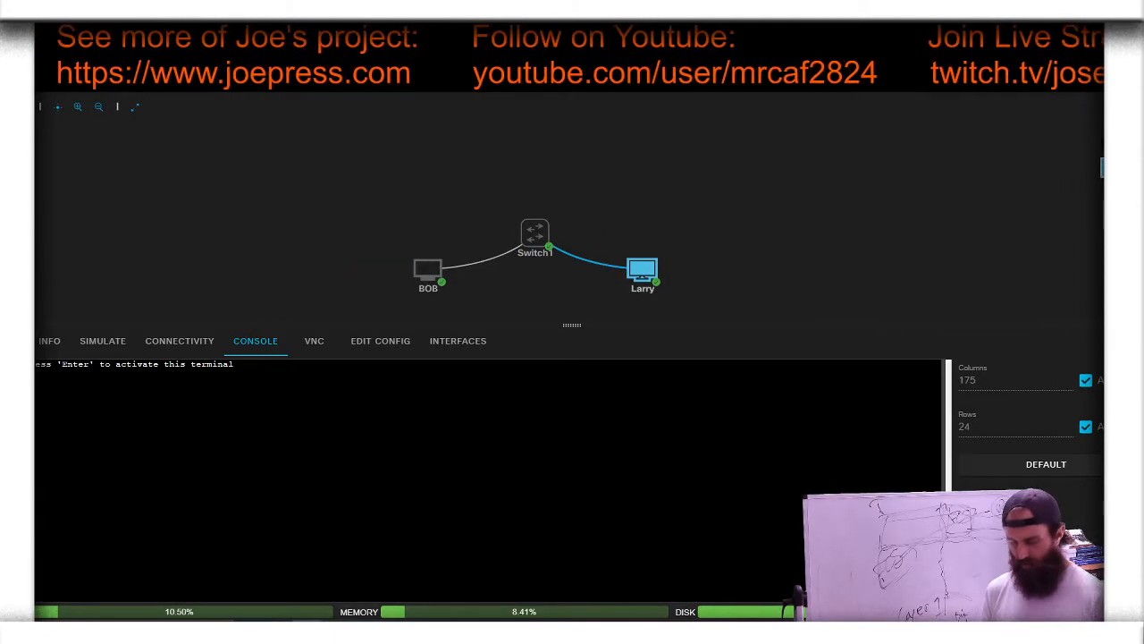
key("Return")
type("cisco")
key("Return")
key("Return")
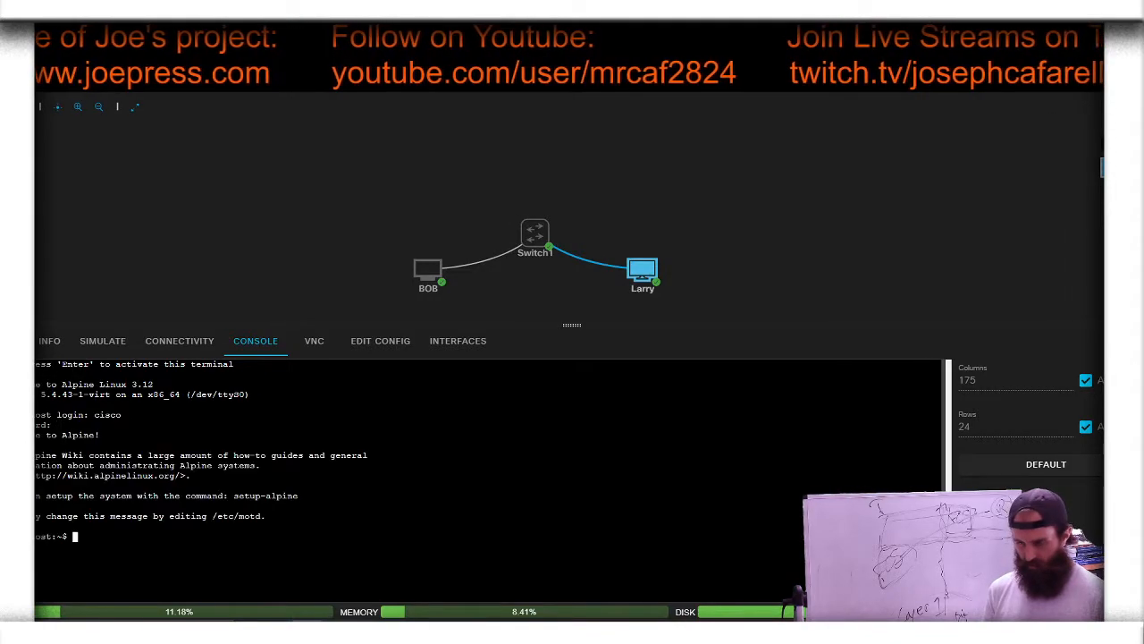
Step: Assign 10.0.0.2/24 to Larry's eth0 interface with sudo ip addr add, authenticating with the account password
type("su")
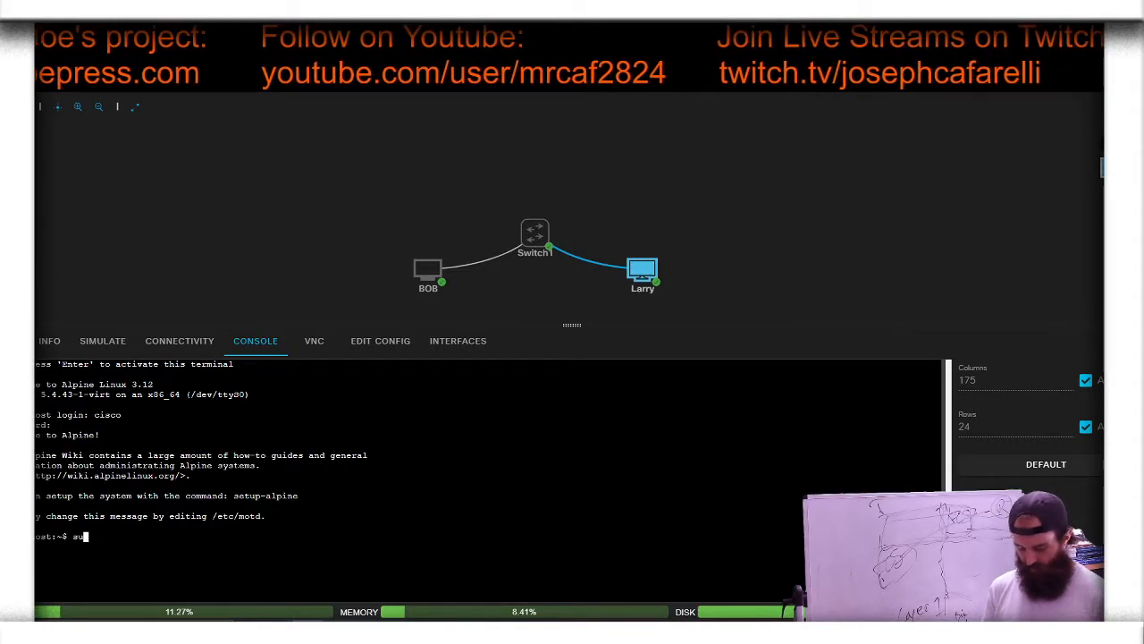
type("do i")
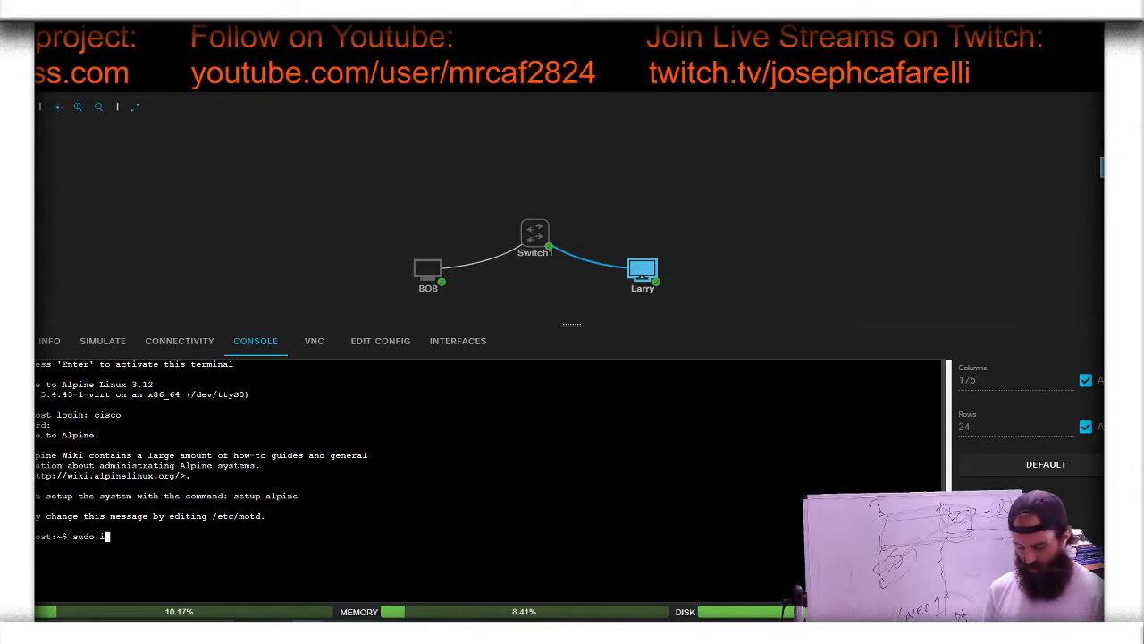
type("p add")
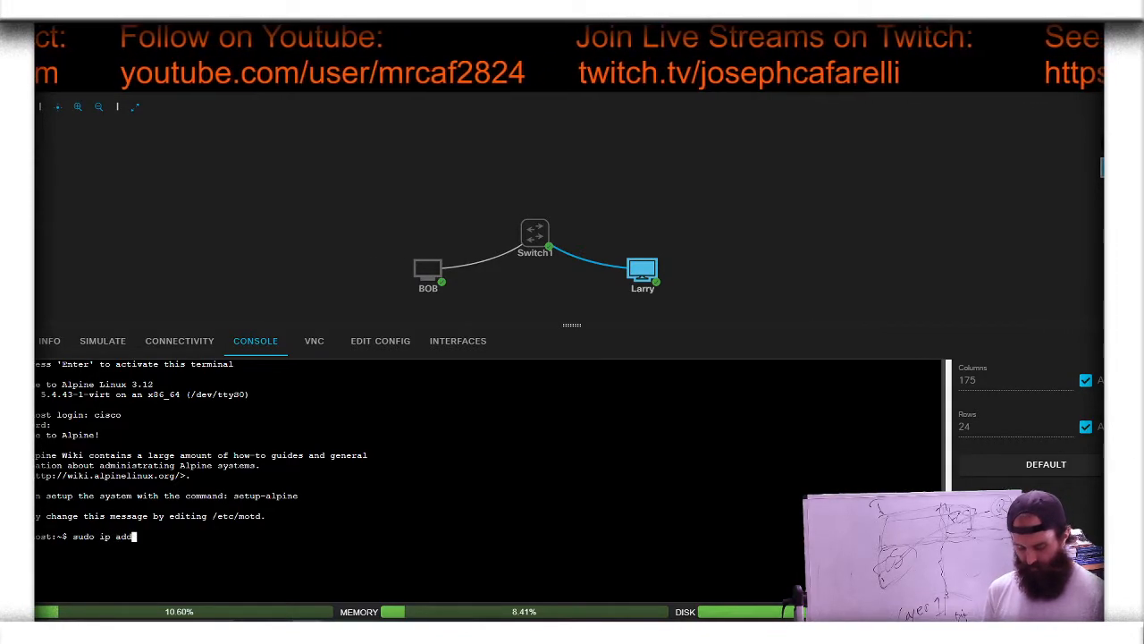
type("r add 10")
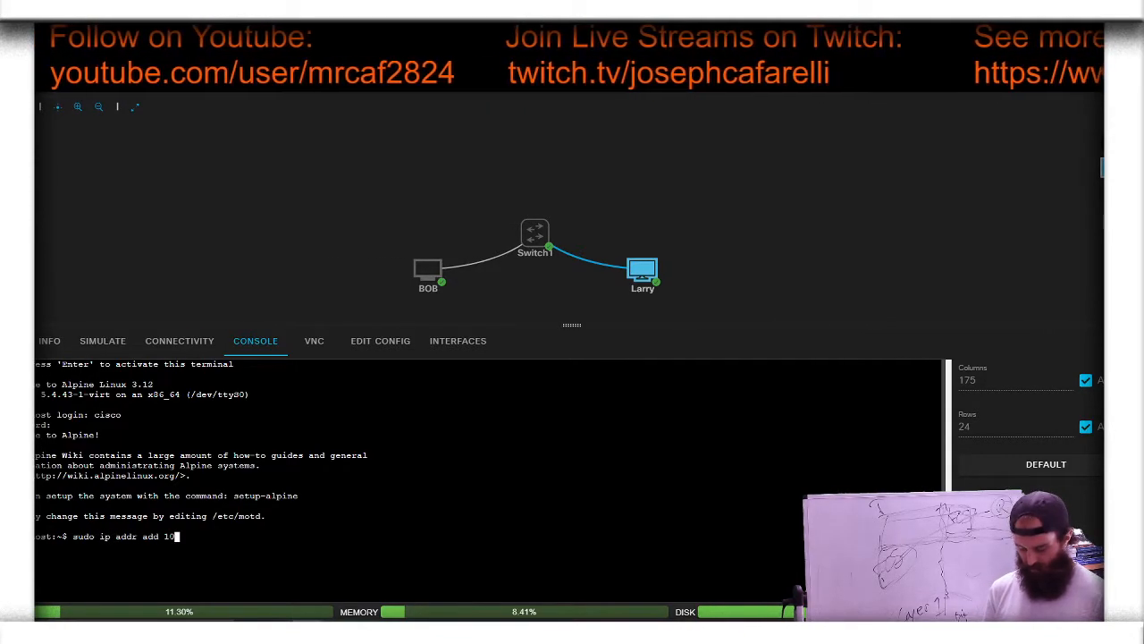
type(".0.0.2")
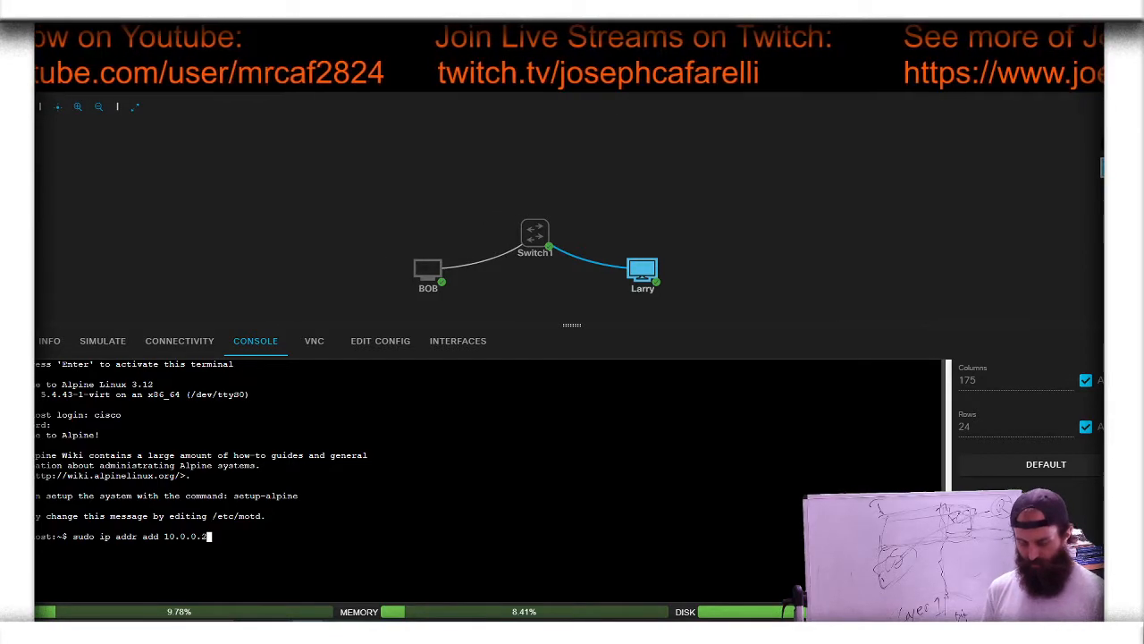
type("/24 ")
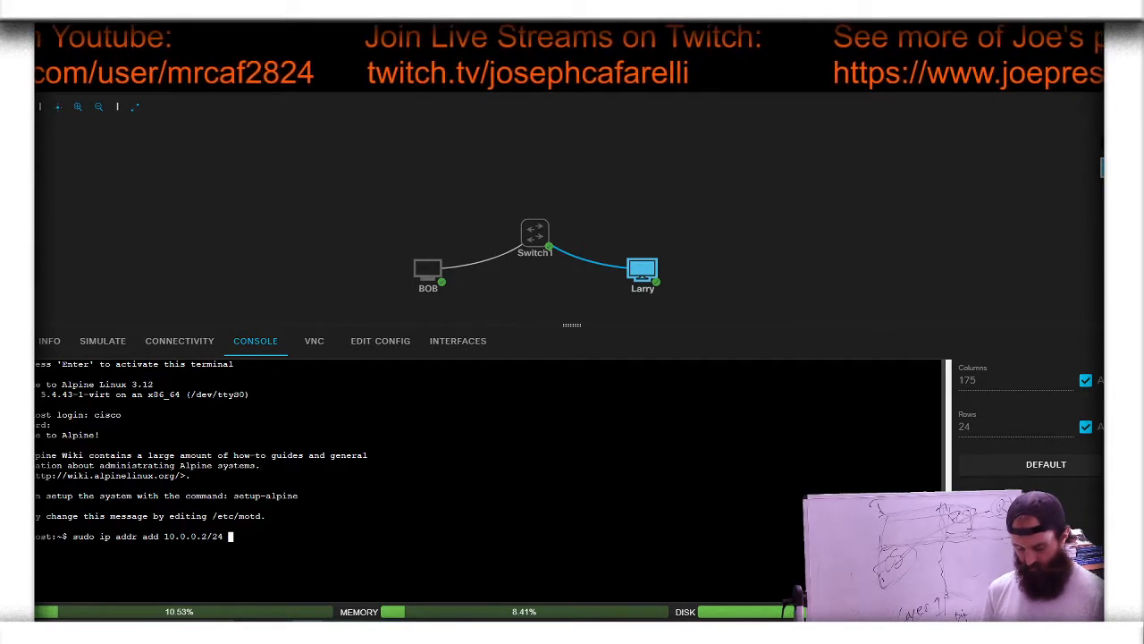
type("dev eth0")
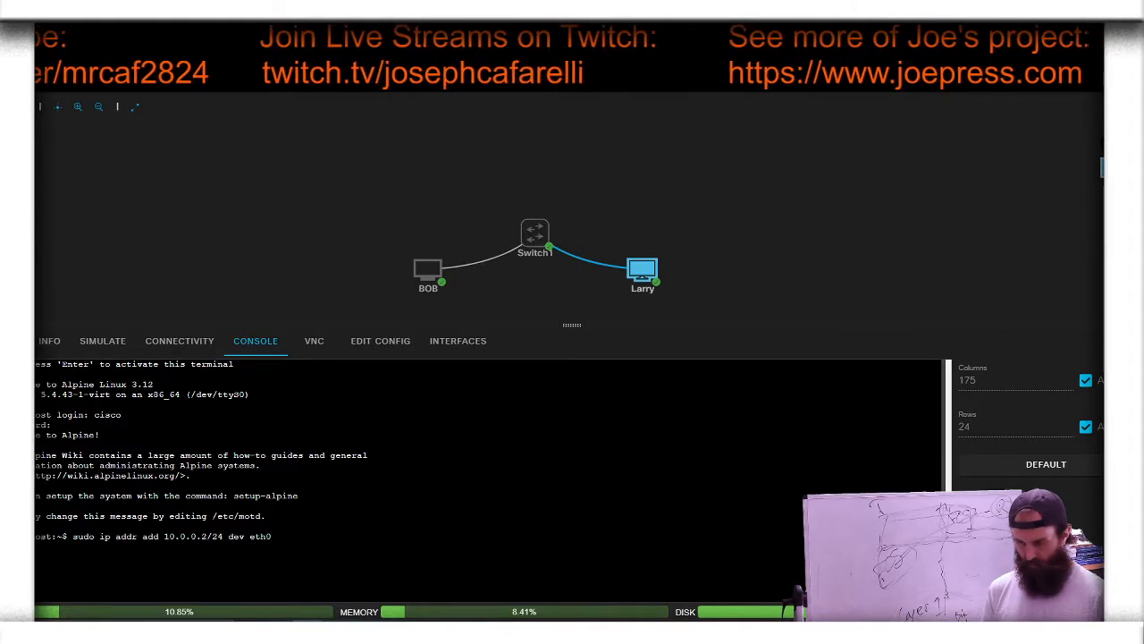
key("Return")
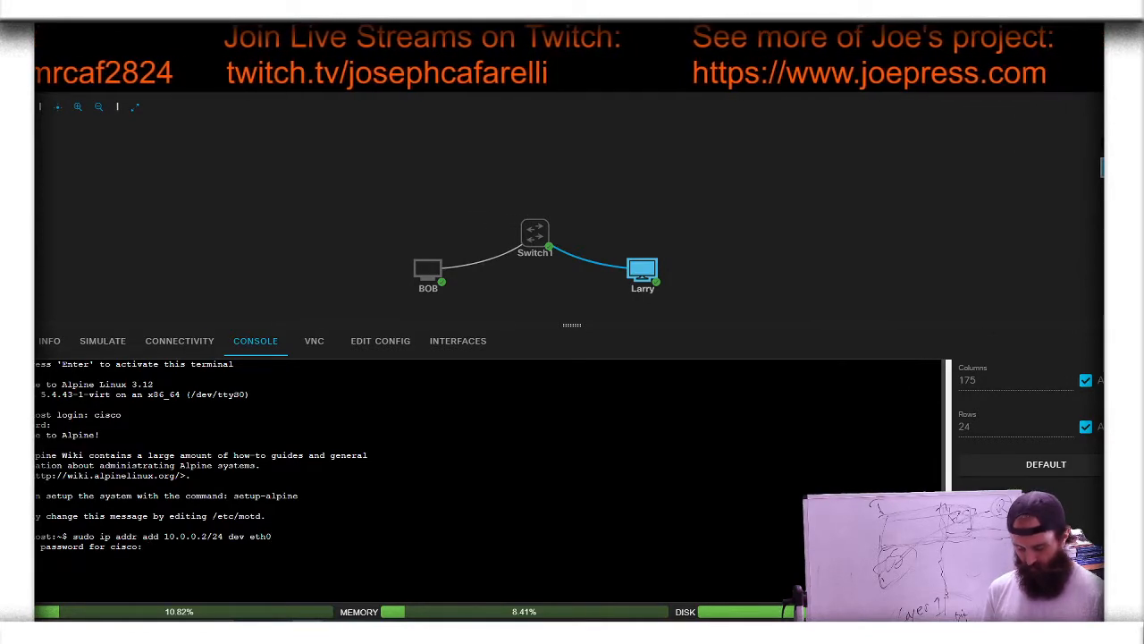
key("Return")
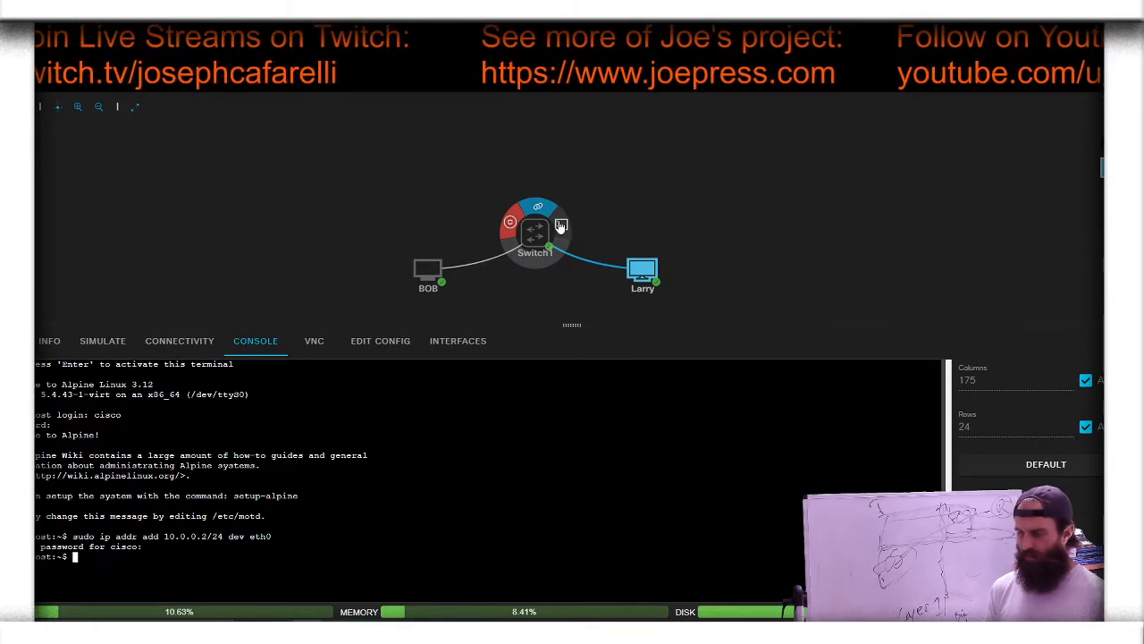
Step: Open Switch1's console and enter global configuration mode with en and conf t
left_click(560, 225)
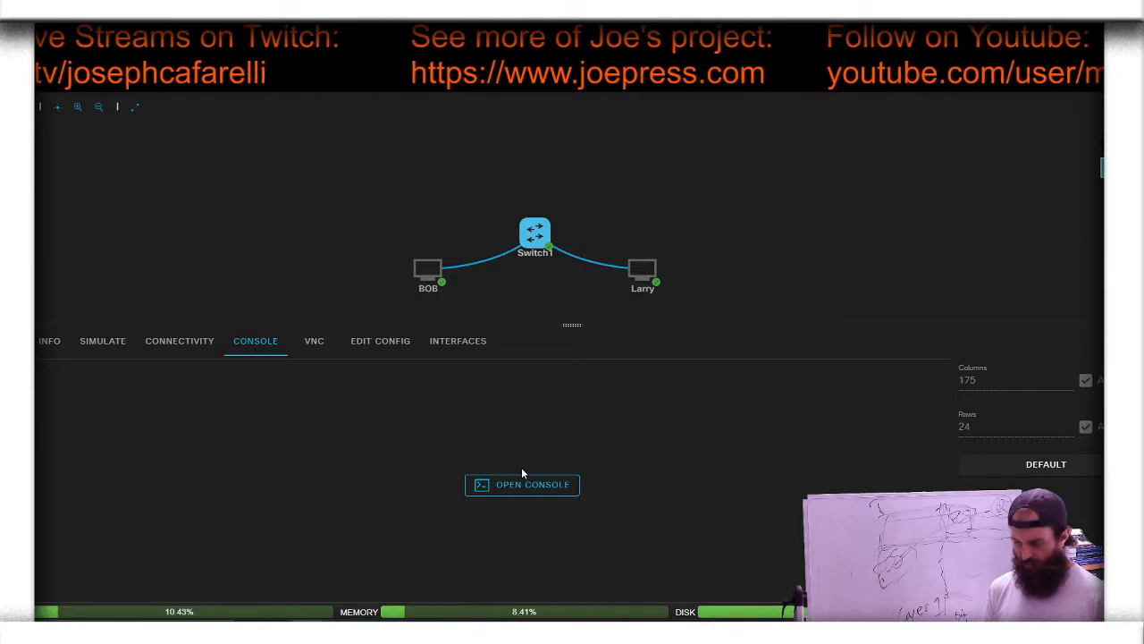
left_click(508, 487)
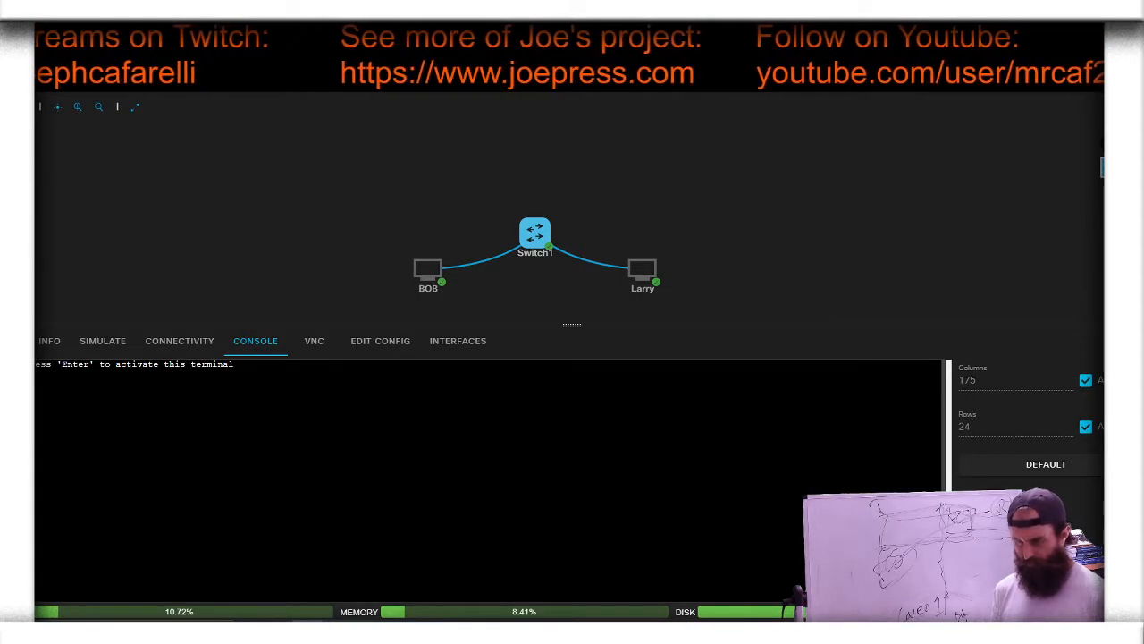
key("Return")
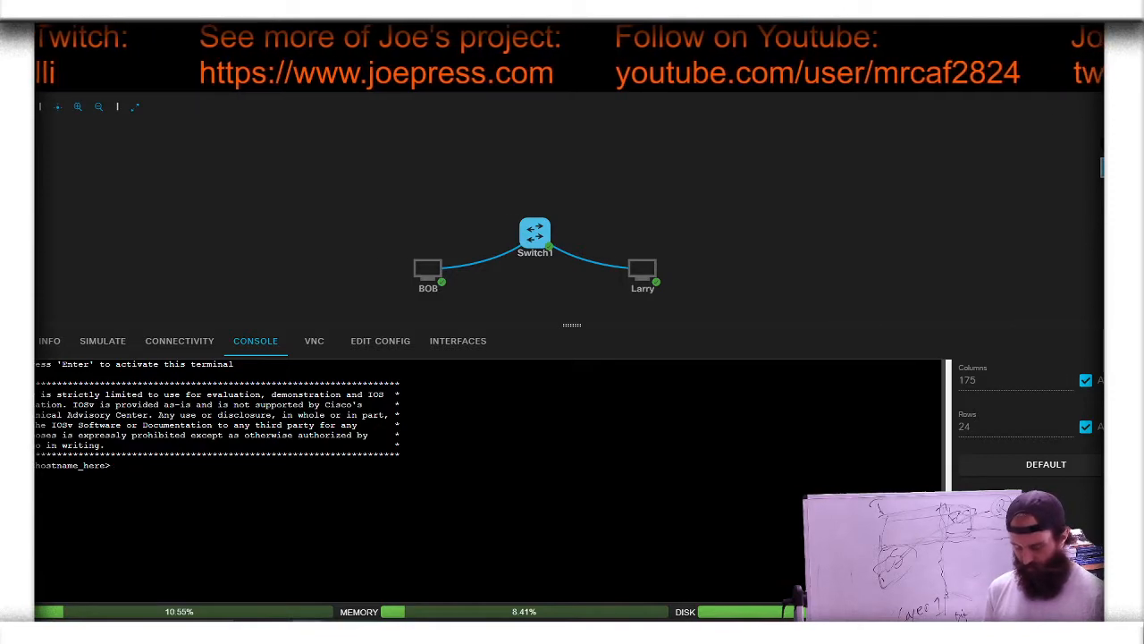
type("en")
key("Return")
type("conf t")
key("Return")
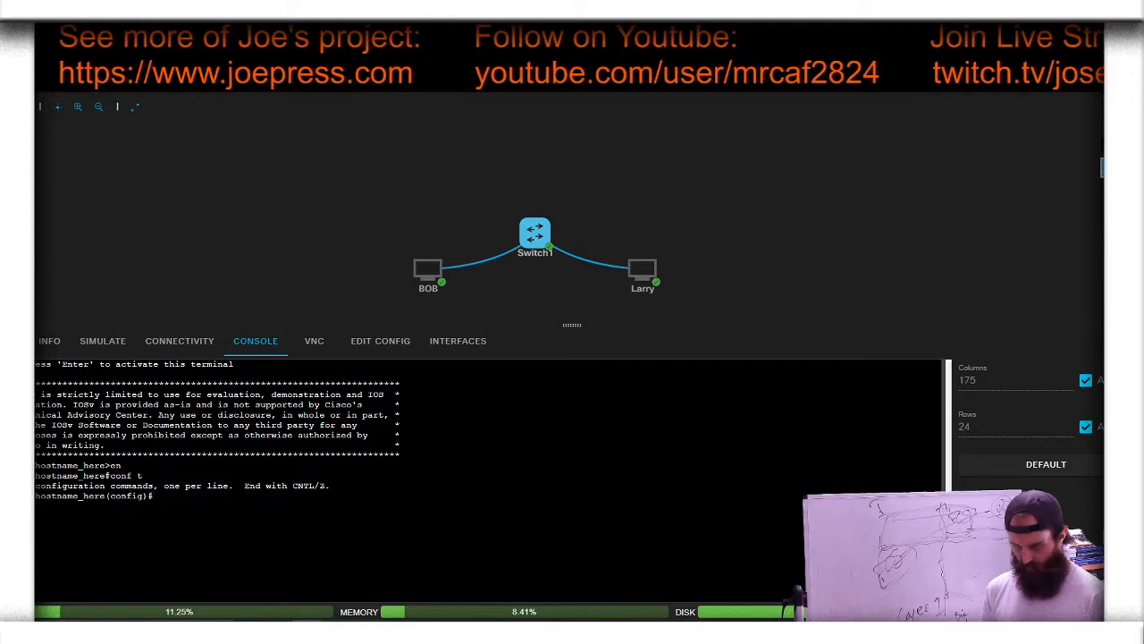
Step: Set the switch's hostname to Switch1
type("host")
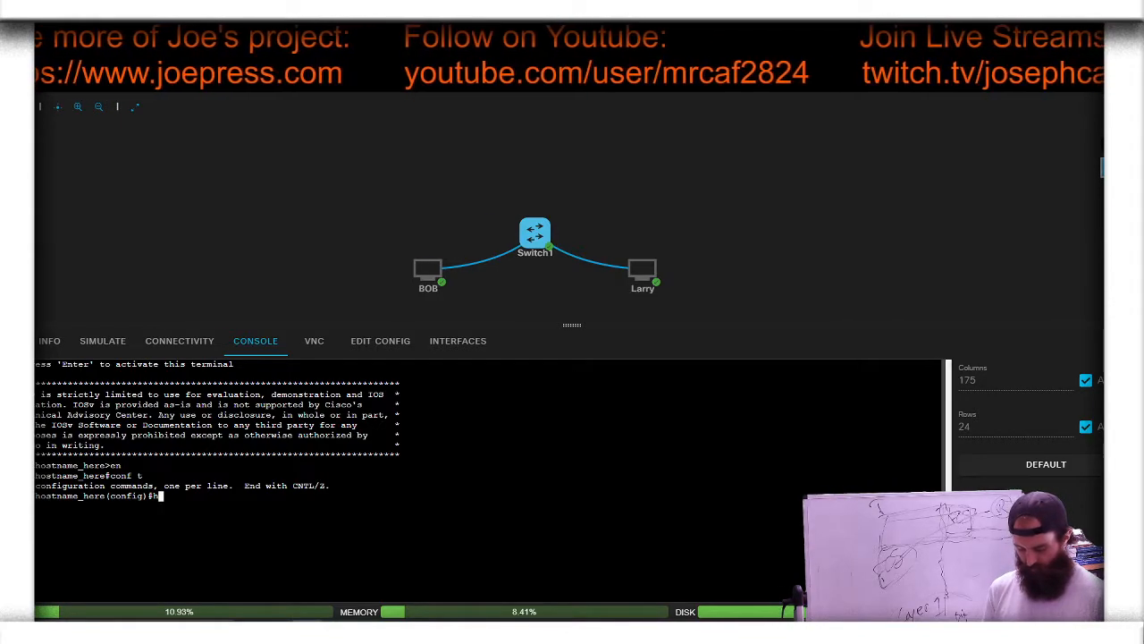
key("Tab")
type("Swit")
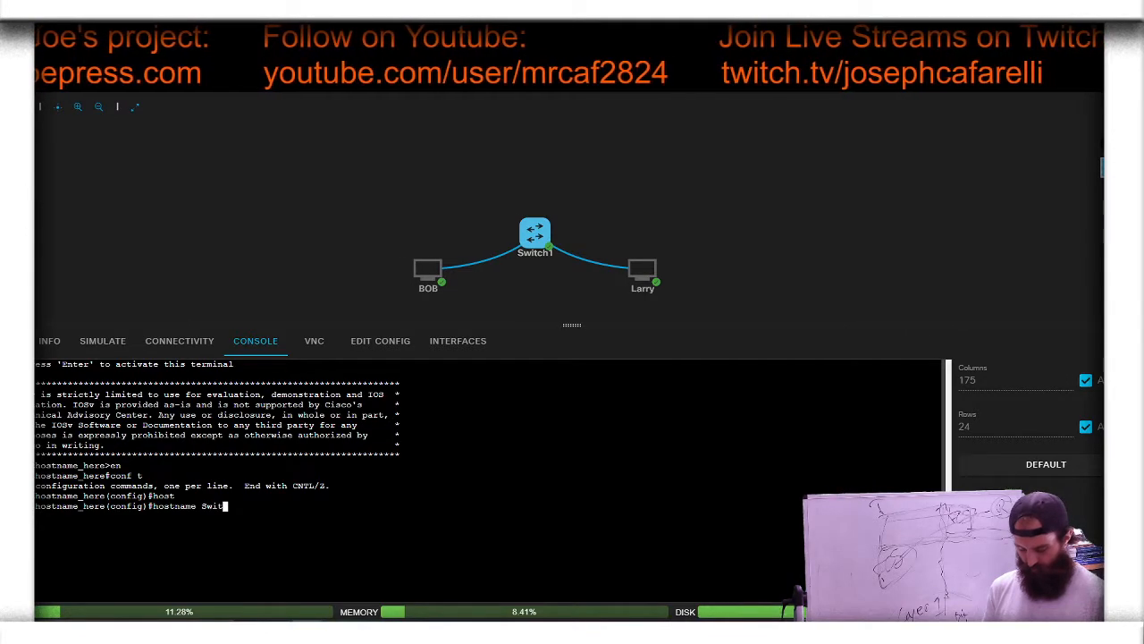
type("ch1")
key("Return")
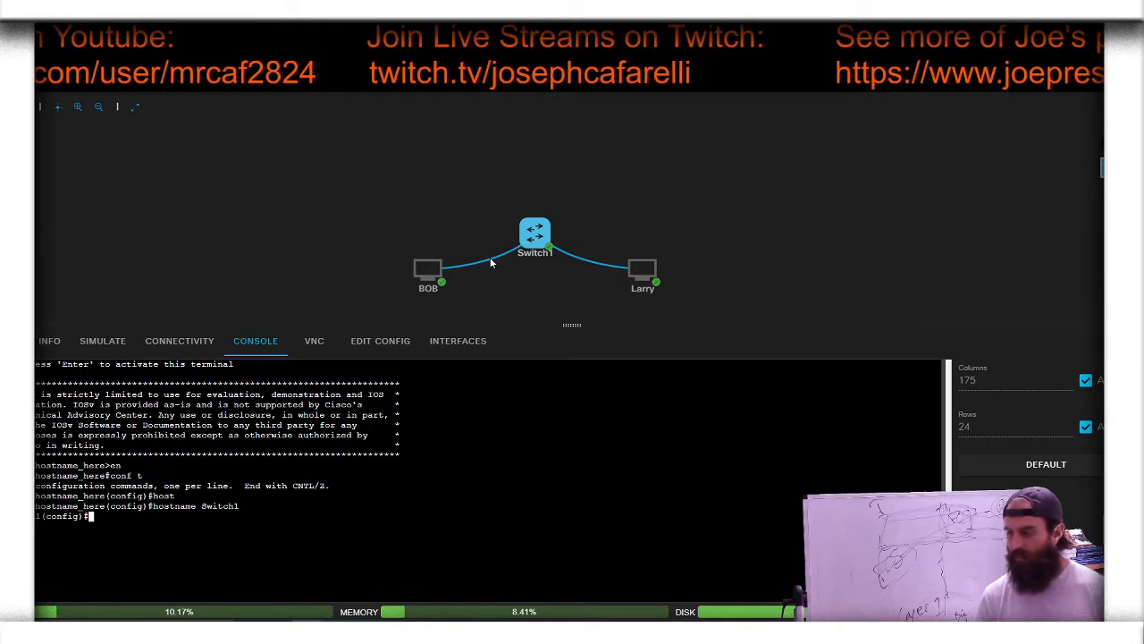
Step: Start a packet capture on the link between BOB and Switch1
left_click(521, 314)
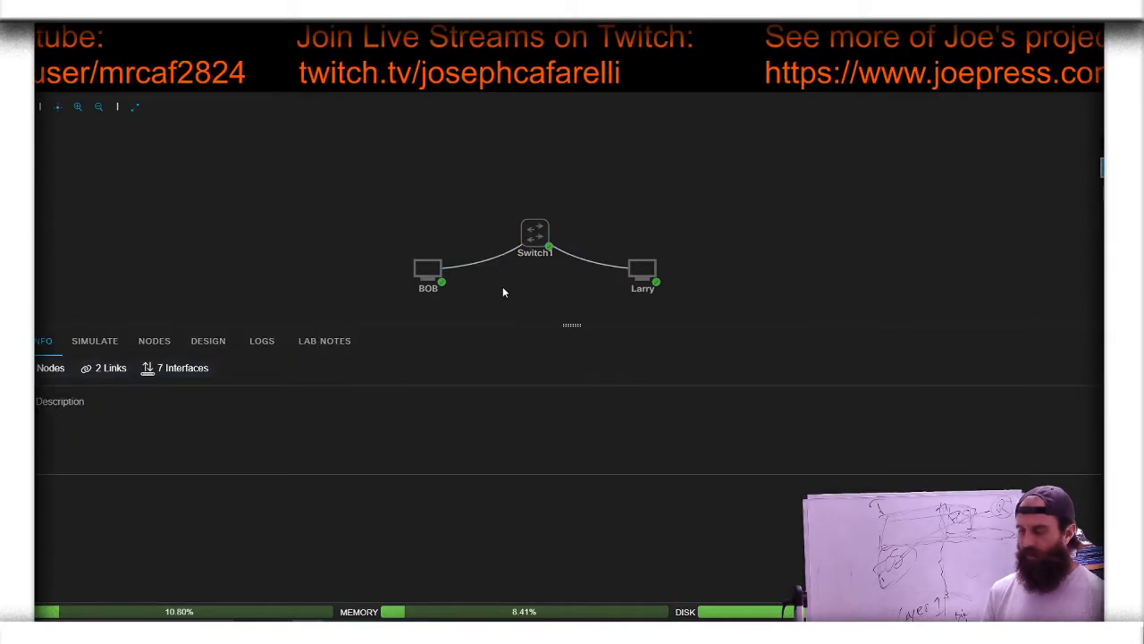
left_click(493, 263)
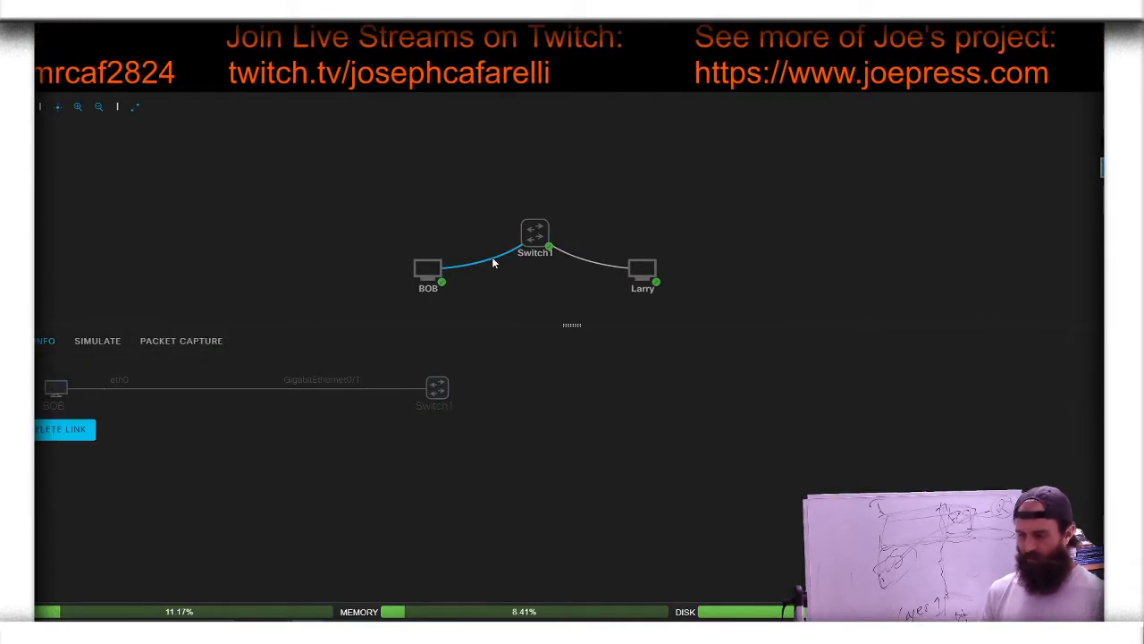
left_click(191, 349)
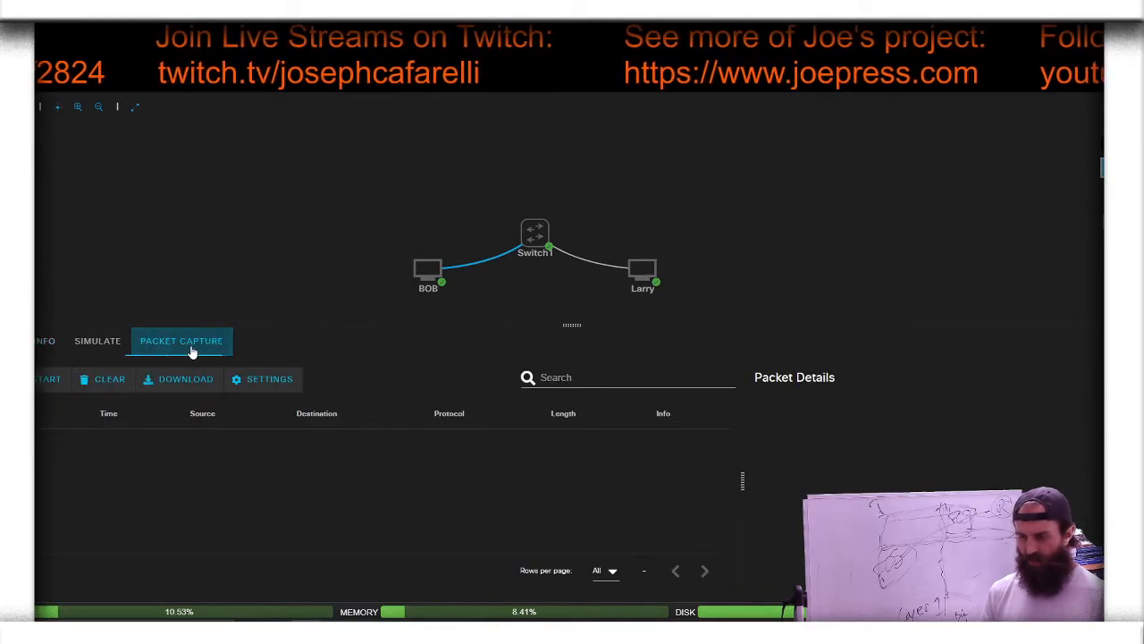
left_click(47, 379)
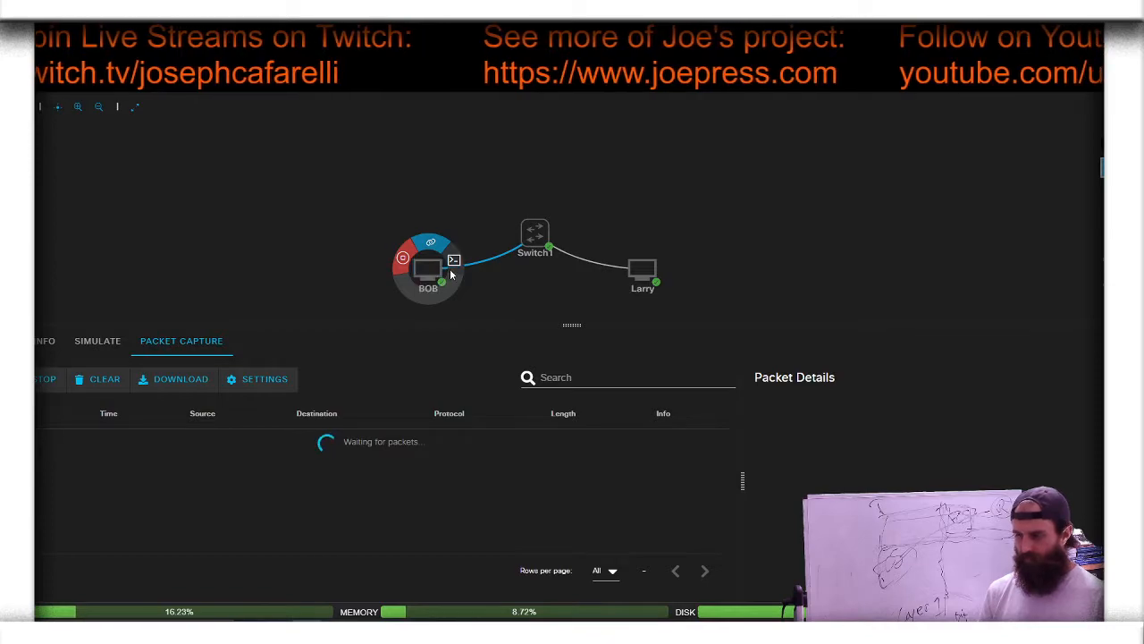
Step: Ping 10.0.0.2 from BOB's console, and stop the ping after several replies
left_click(454, 264)
left_click(253, 544)
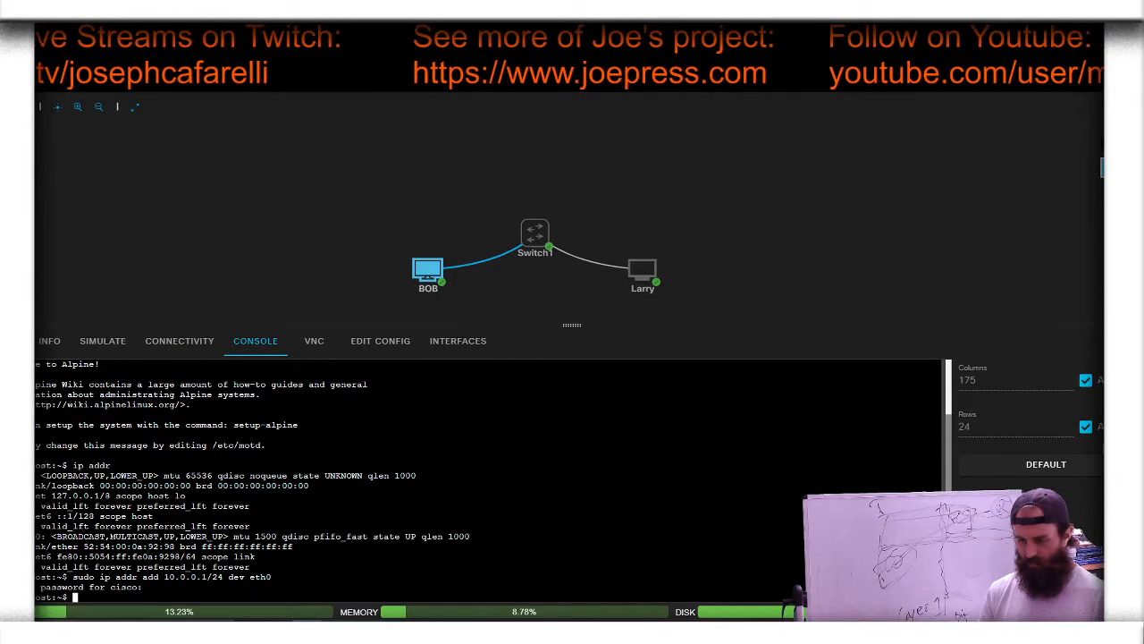
type("ping 10")
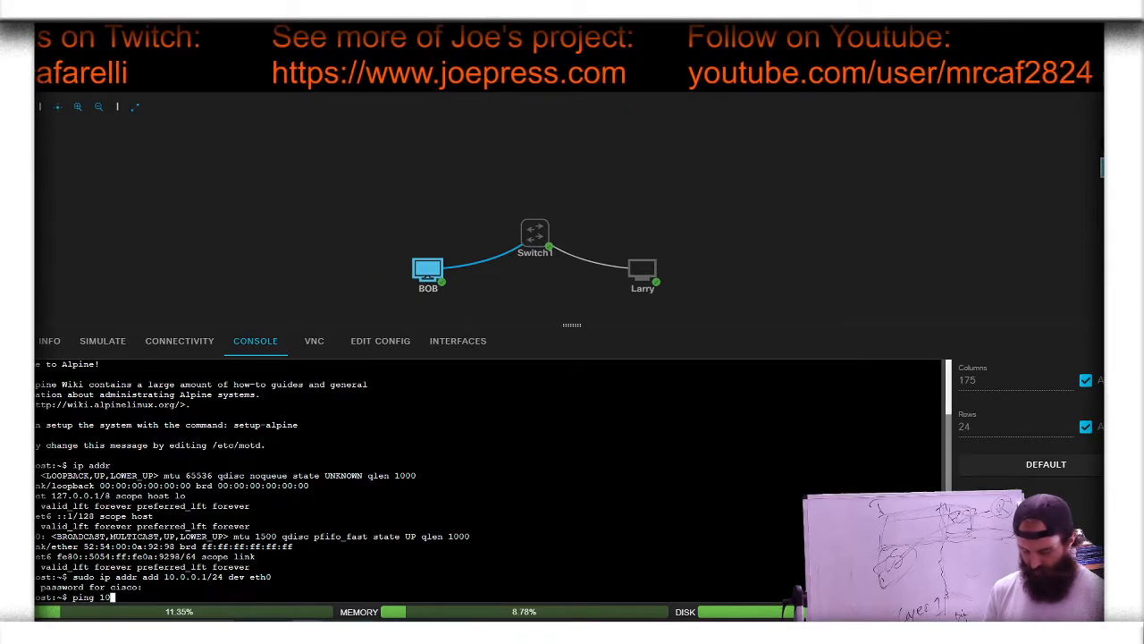
type(".0.0.2")
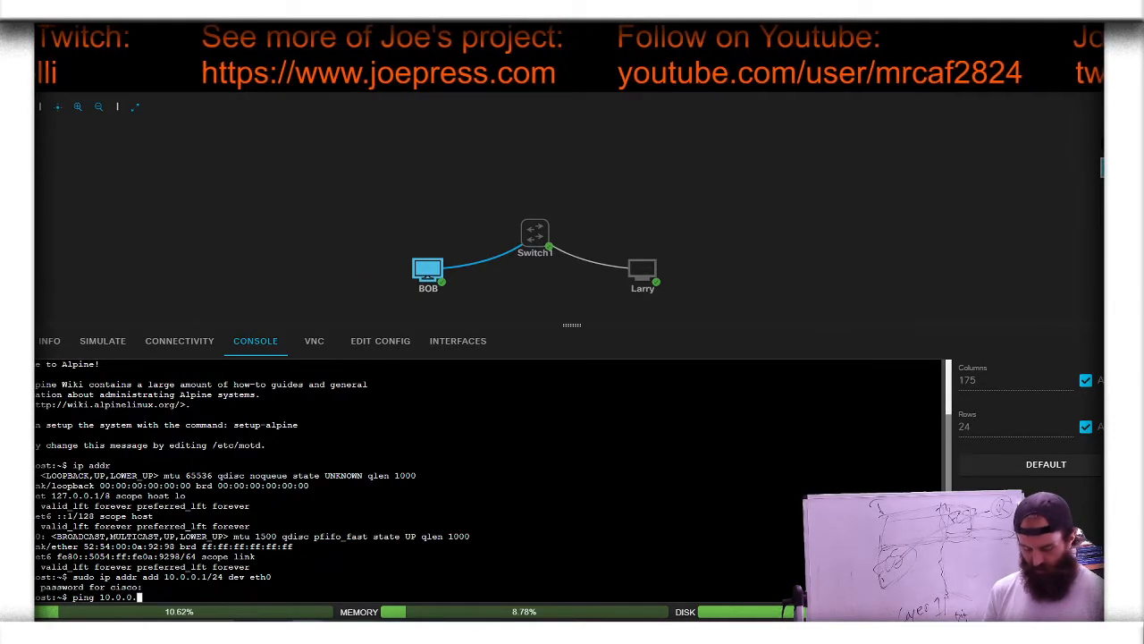
key("Return")
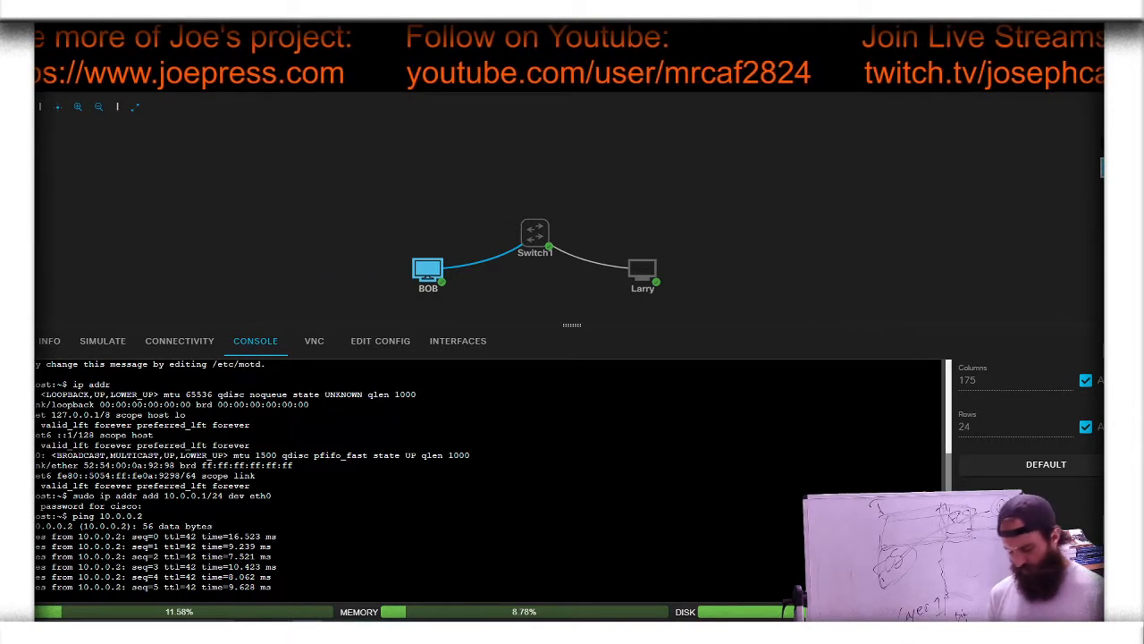
key("ctrl+c")
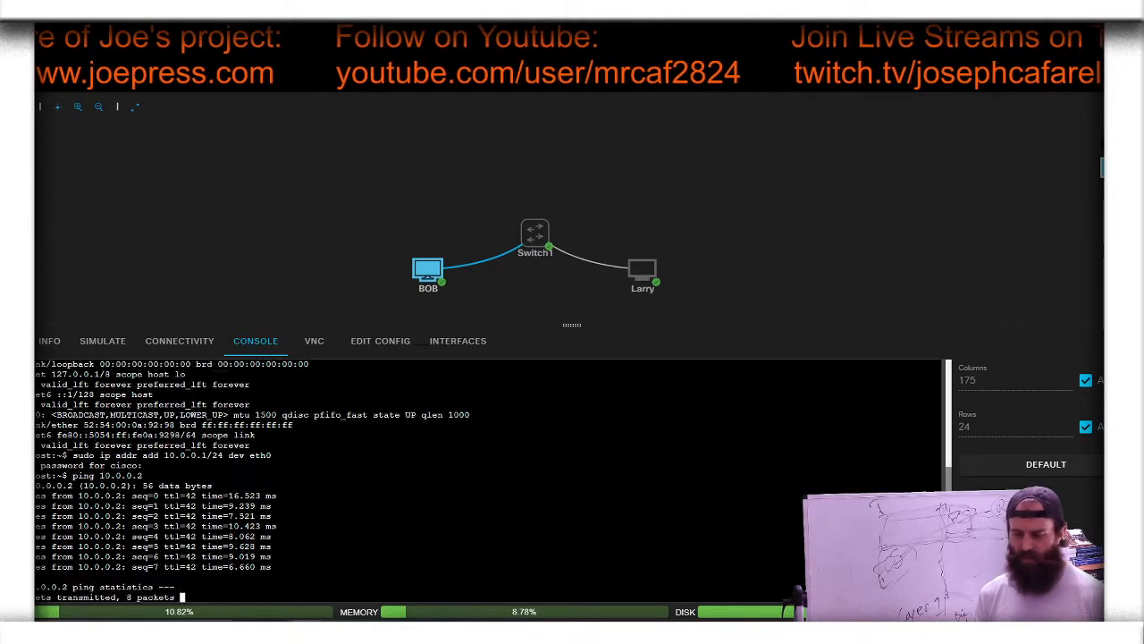
Step: Stop the packet capture on the link between BOB and Switch1
left_click(487, 285)
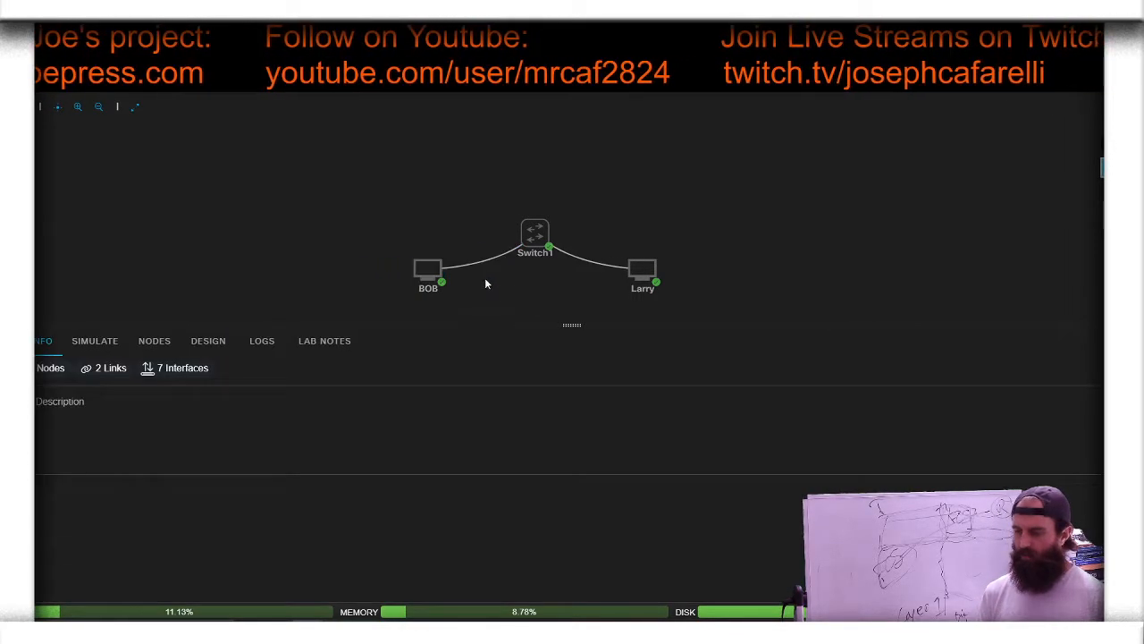
left_click(488, 268)
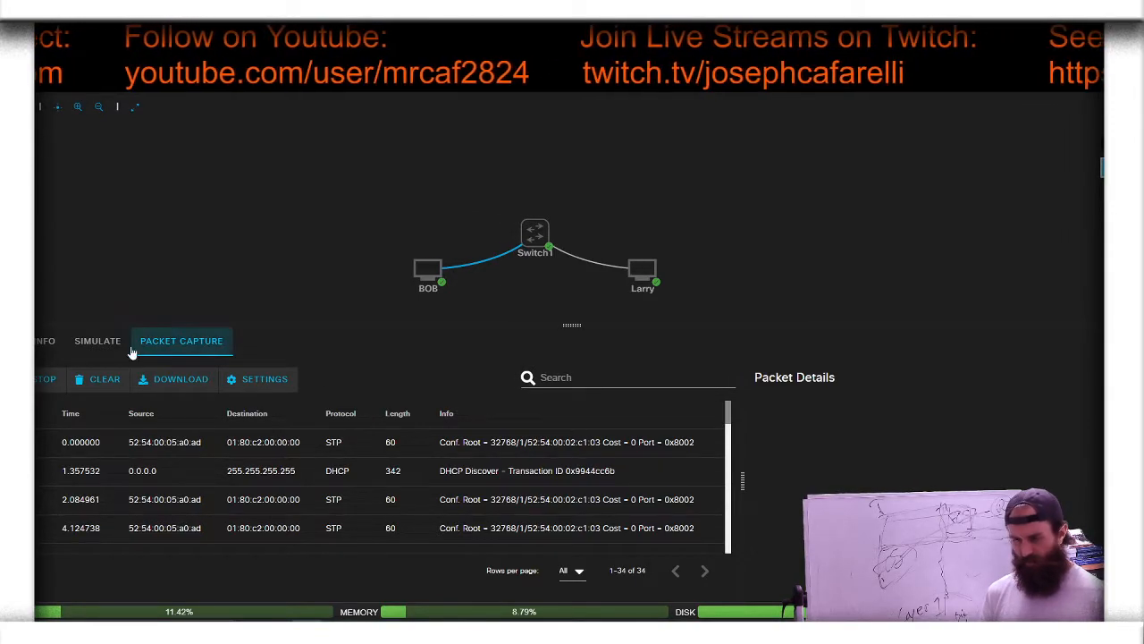
left_click(49, 379)
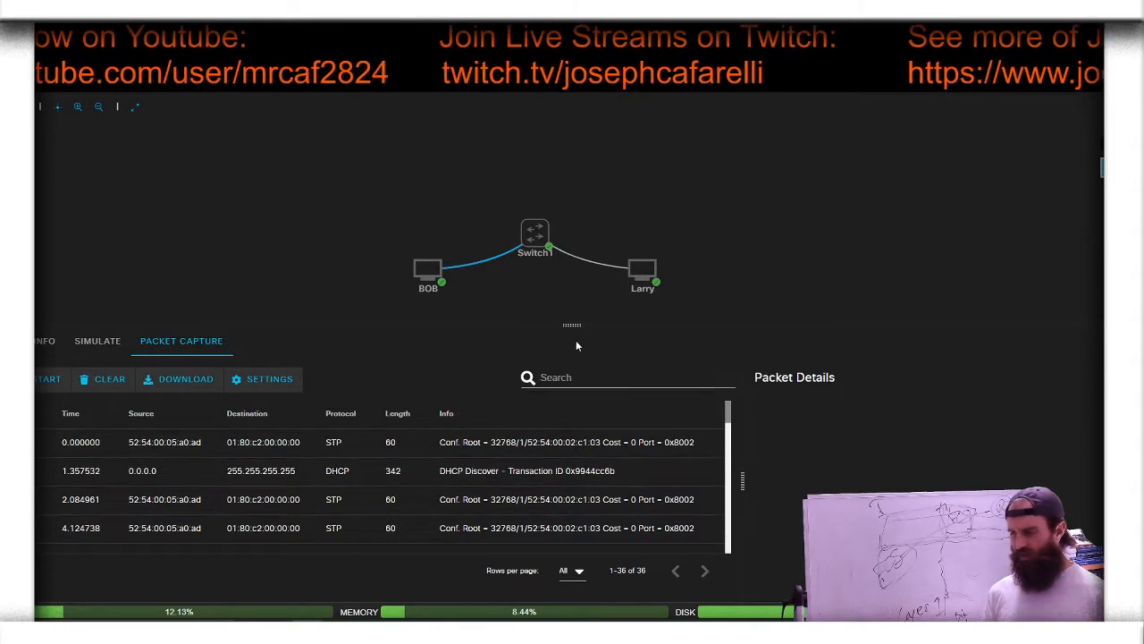
Step: Enlarge the capture pane and view the packet details of the DHCP Discover and the STP frame after it
left_click_drag(572, 325, 573, 285)
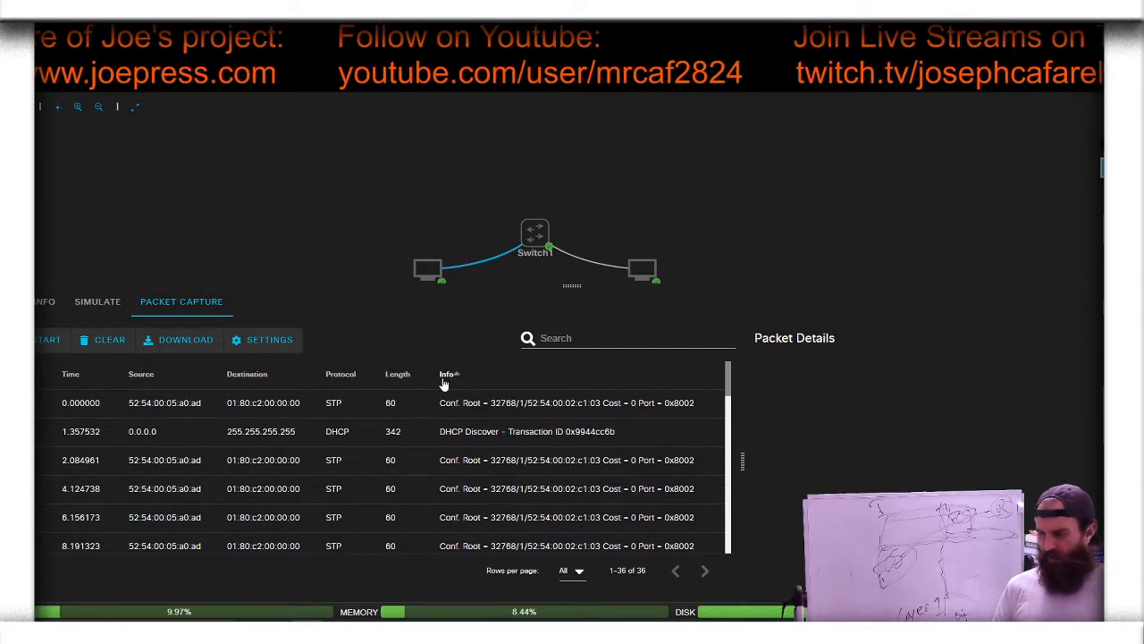
left_click(447, 432)
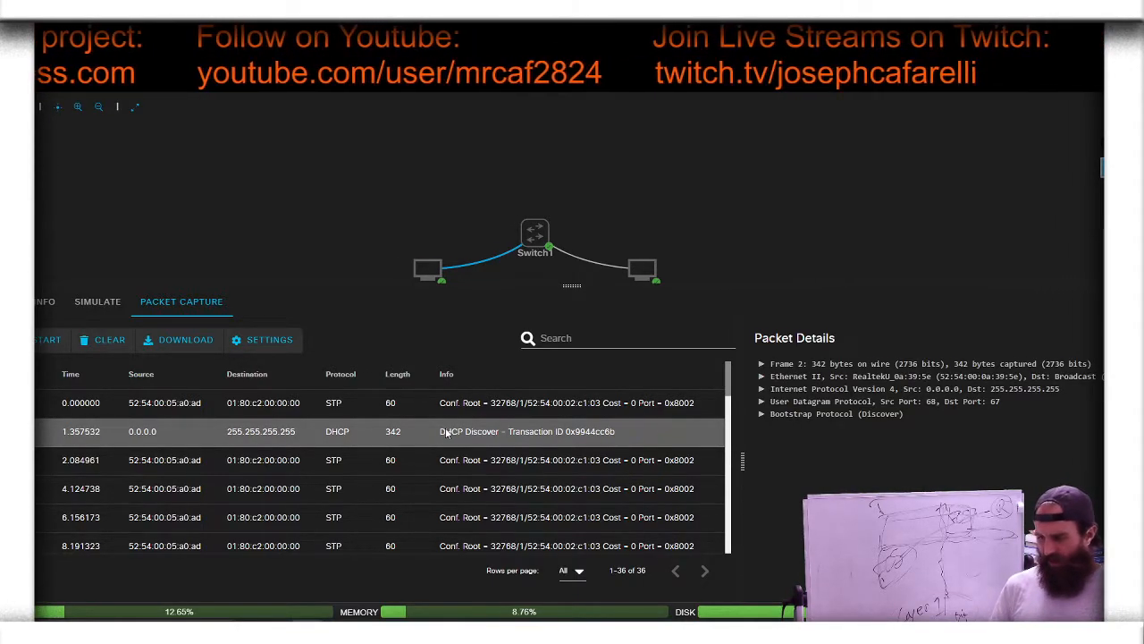
left_click(406, 466)
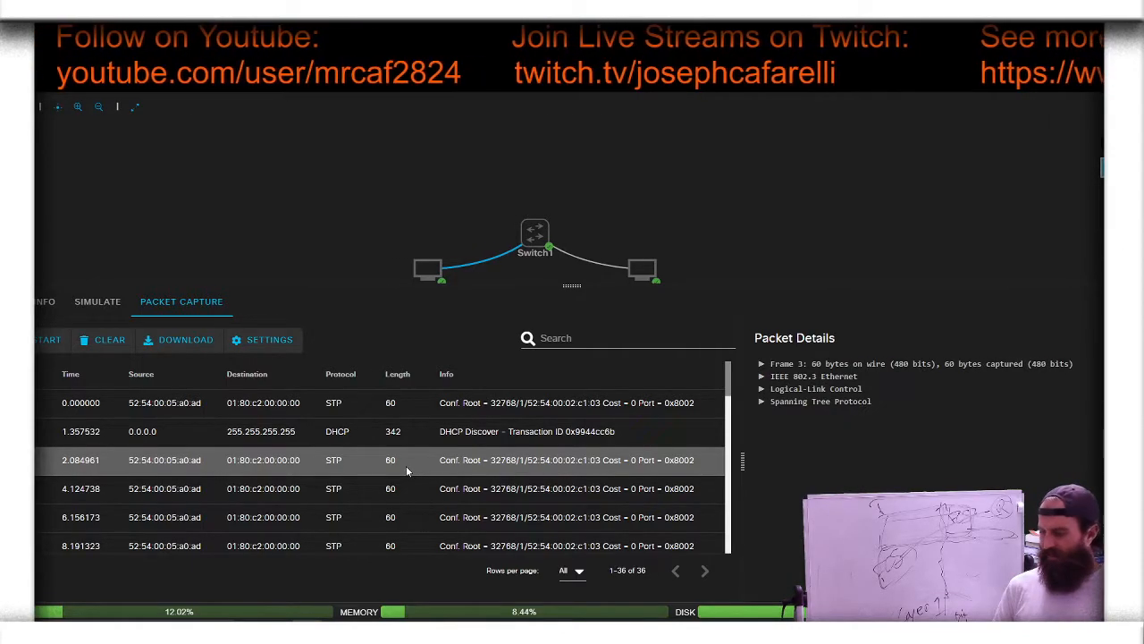
Step: Examine the Ethernet II source address and the Address Resolution Protocol fields of the ARP request for 10.0.0.2
scroll(407, 471, "down", 3)
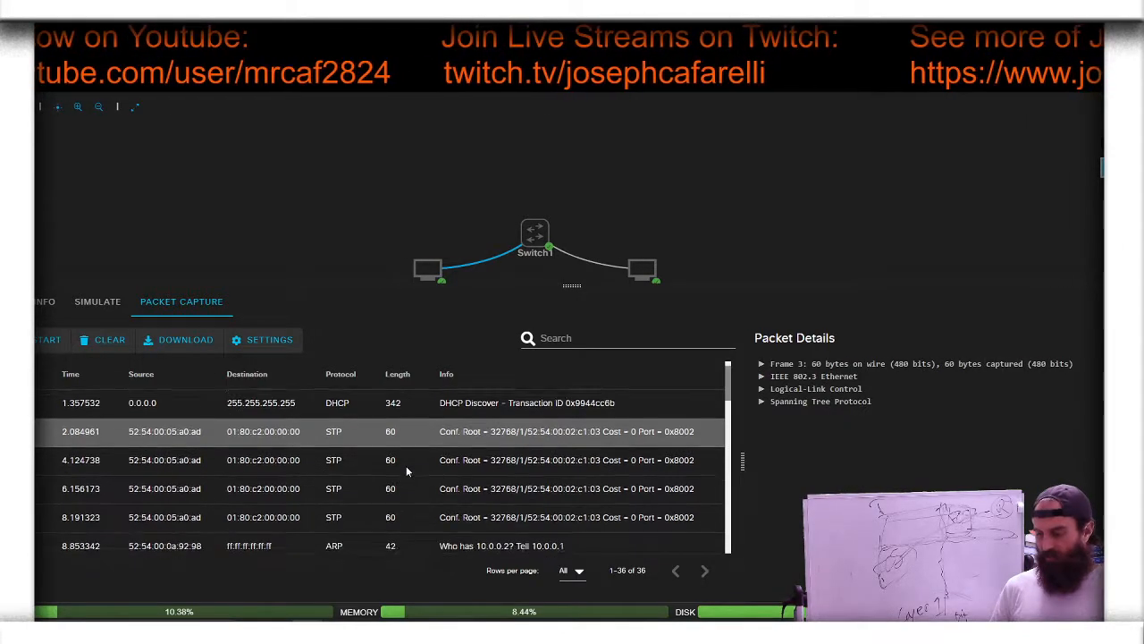
left_click(407, 489)
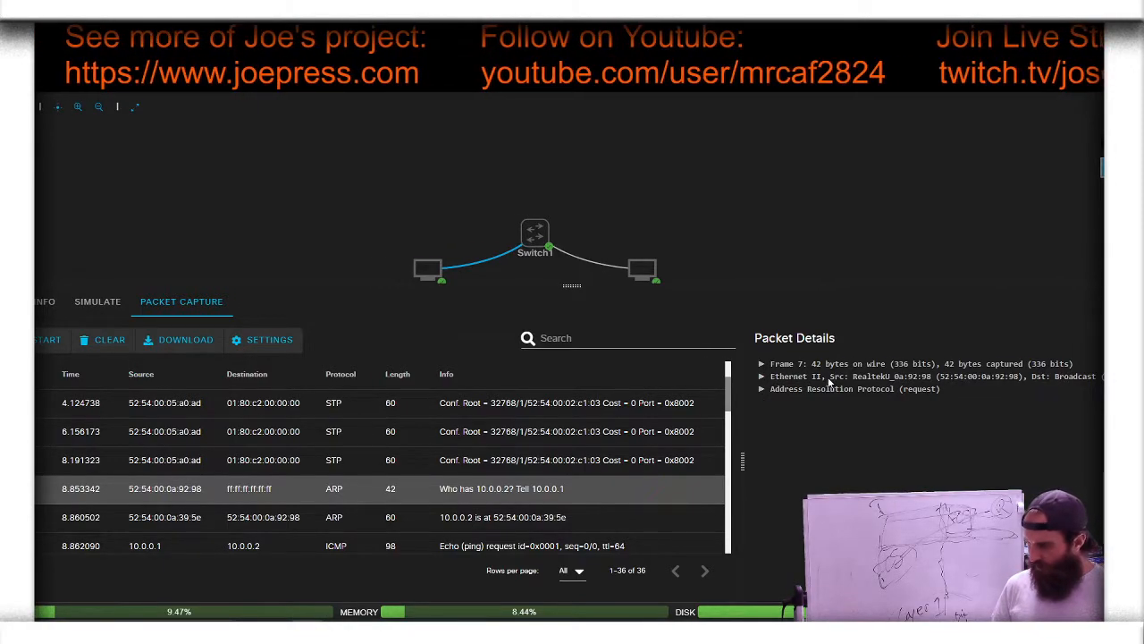
left_click(762, 377)
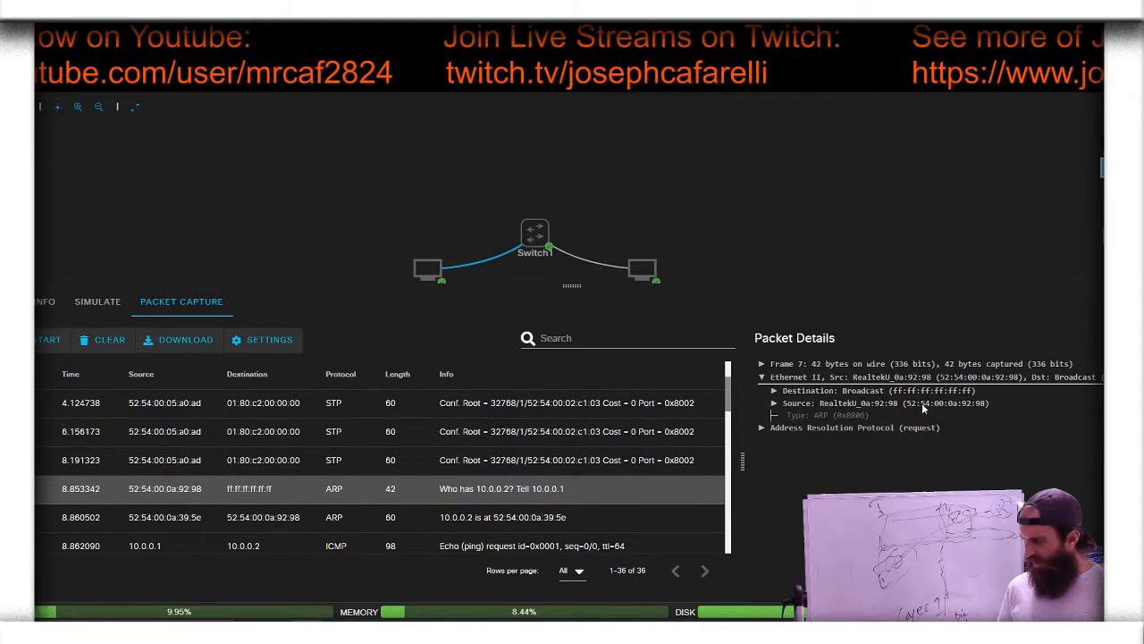
left_click(773, 404)
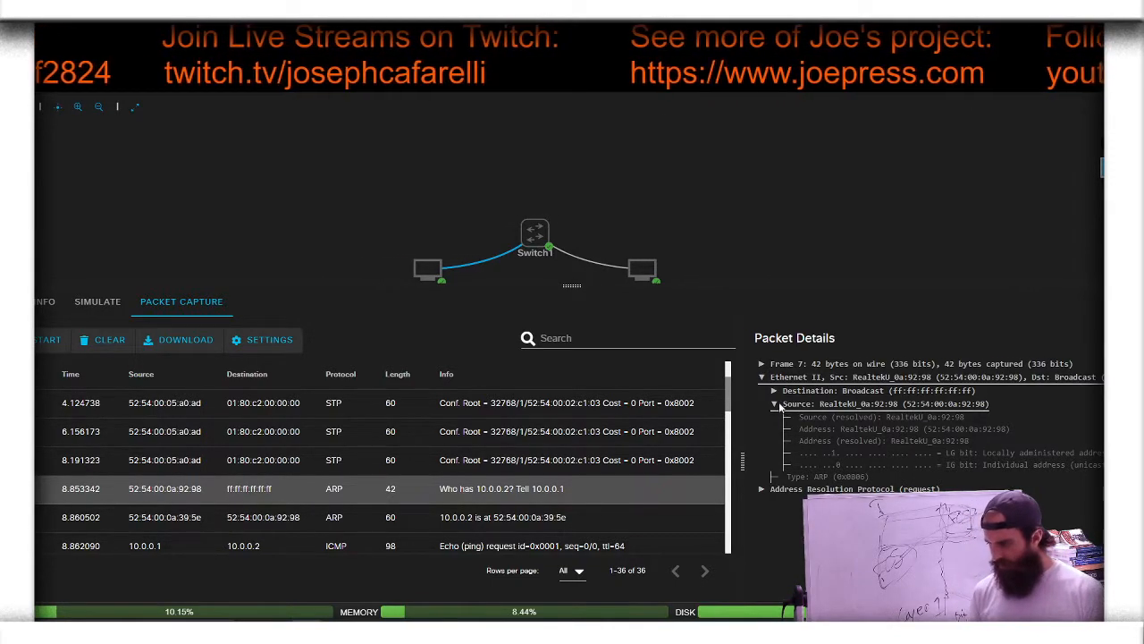
left_click(760, 377)
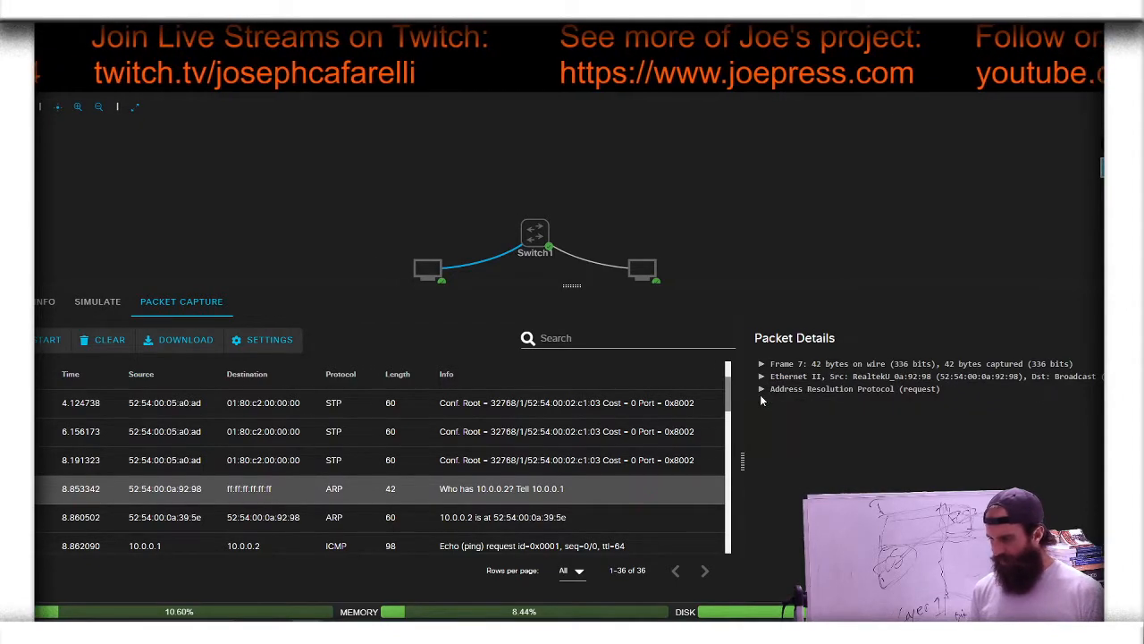
left_click(762, 390)
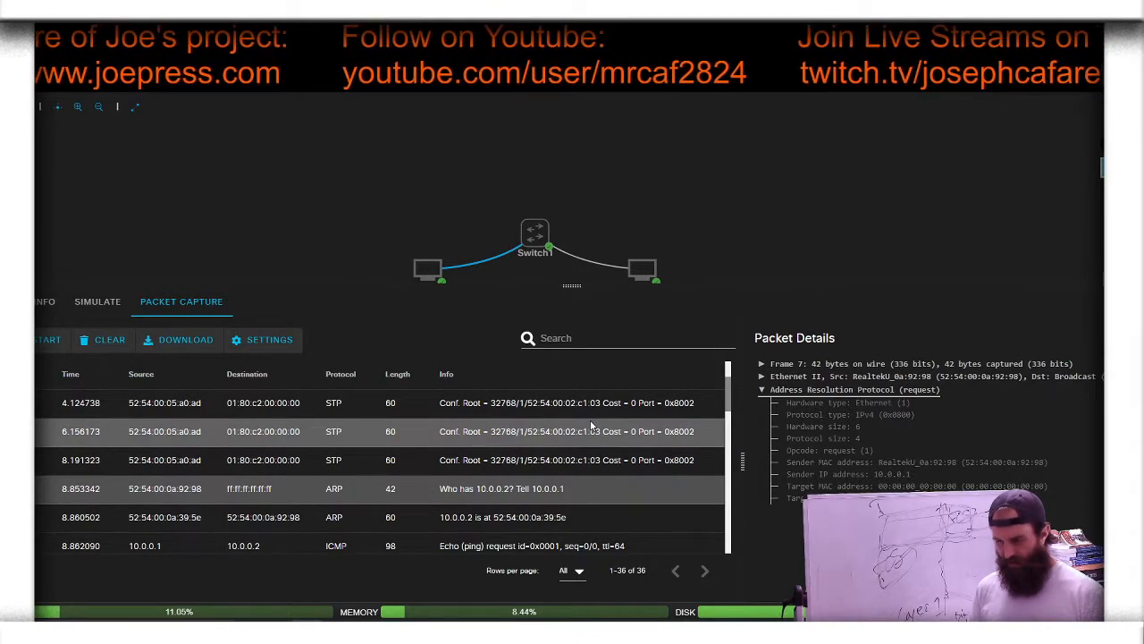
Step: Show the packet details of the first ICMP echo request and shrink the capture pane to uncover the host names
scroll(590, 424, "down", 2)
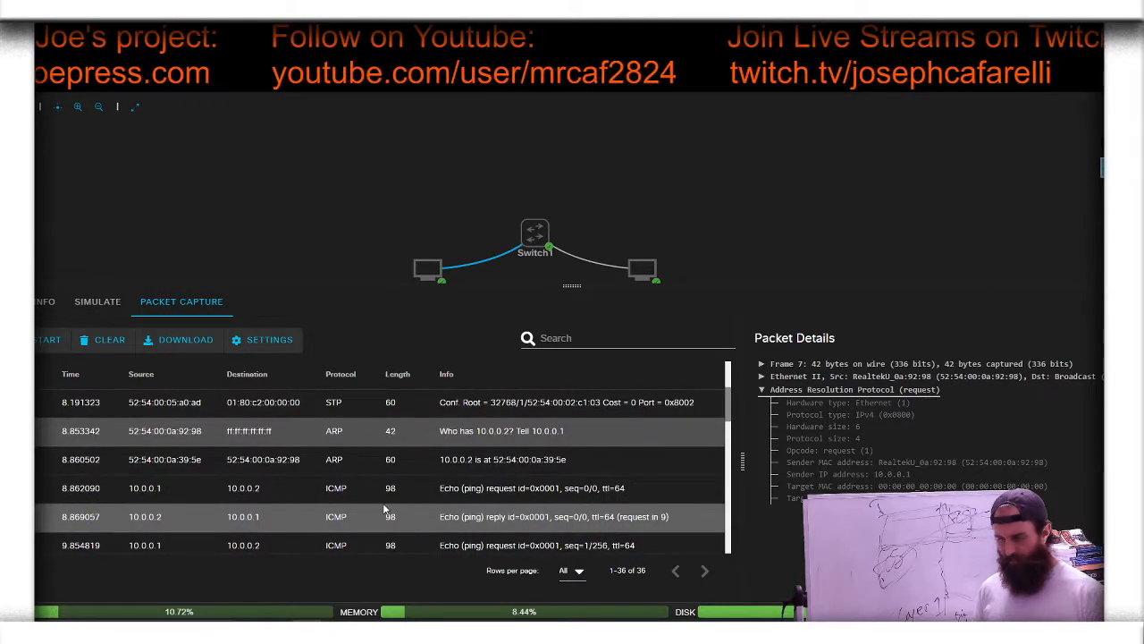
left_click(391, 490)
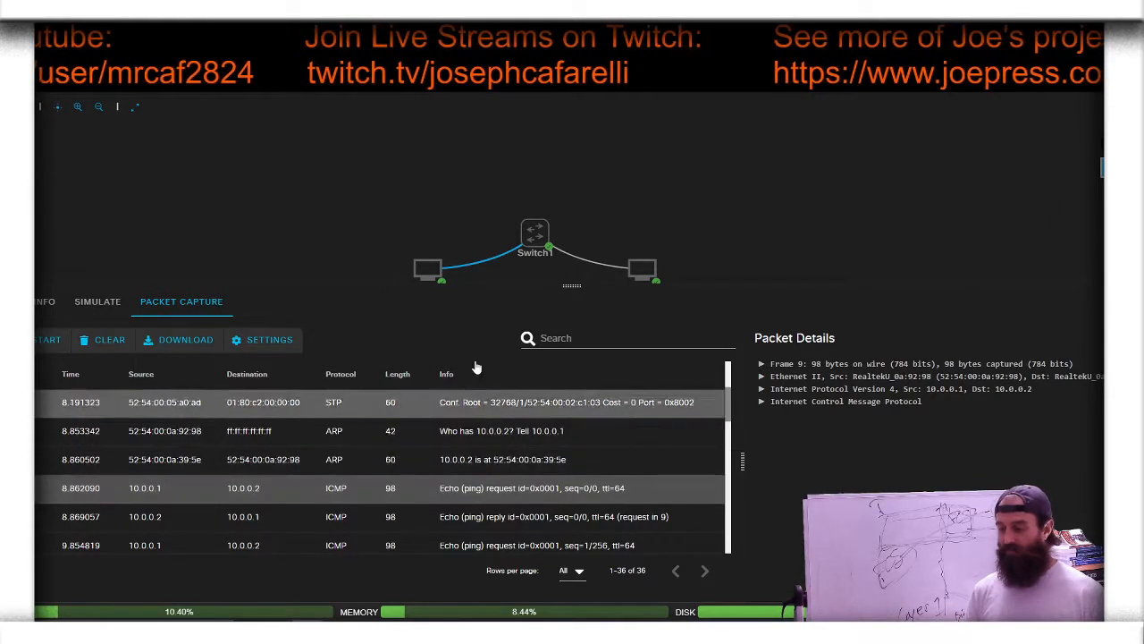
left_click_drag(572, 285, 573, 297)
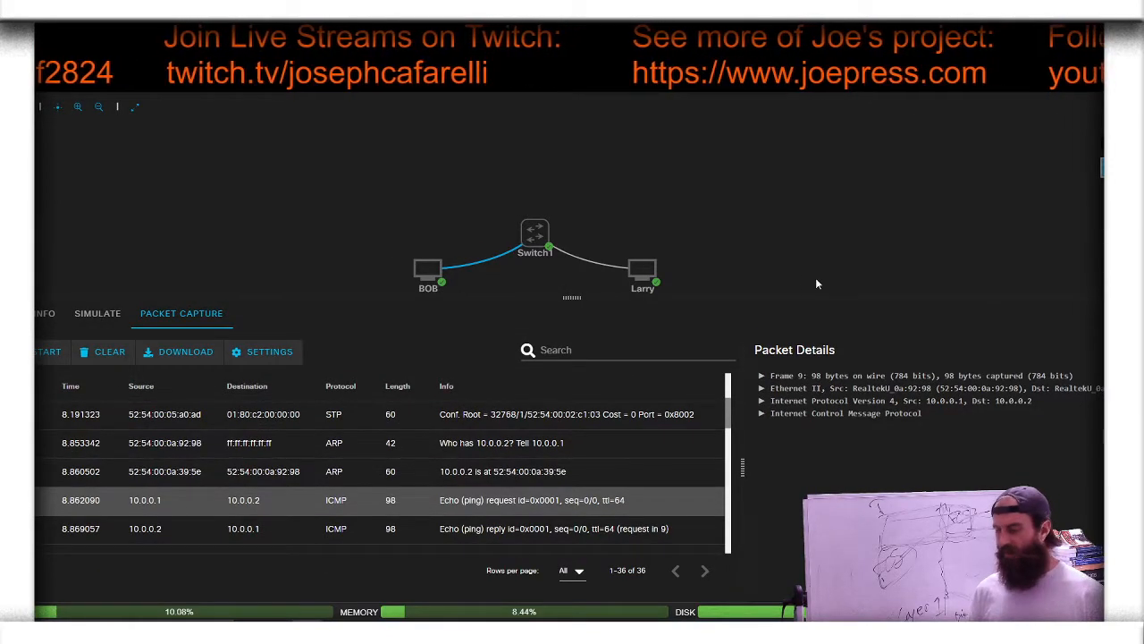
Step: Annotate the topology with a larger pink text label 10.0.0.2 above Larry
left_click(1103, 168)
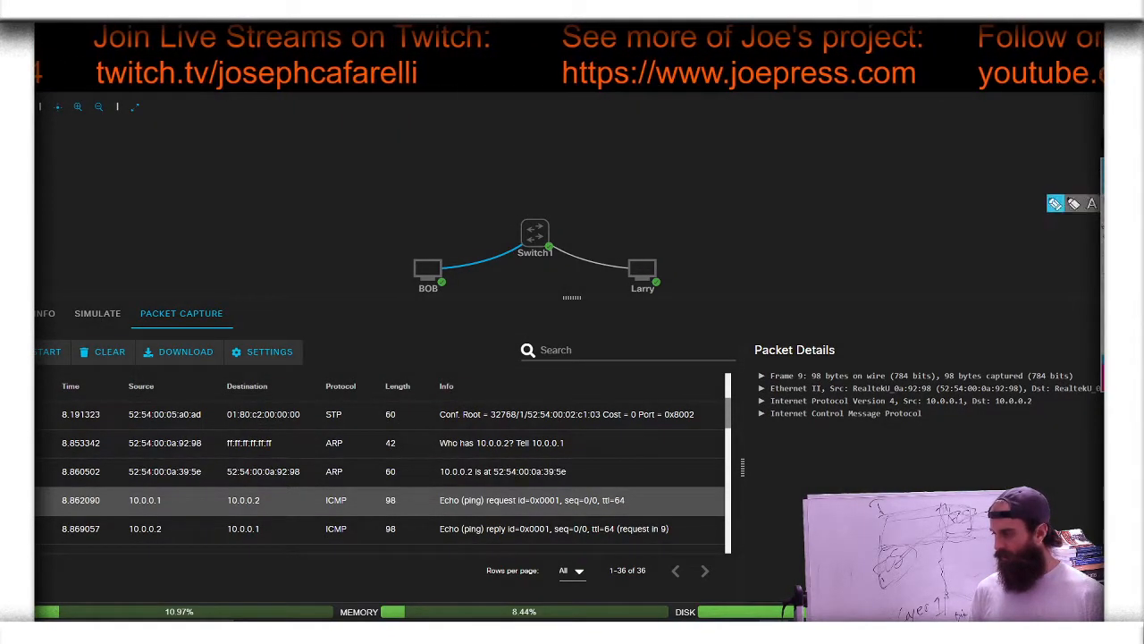
left_click(1102, 204)
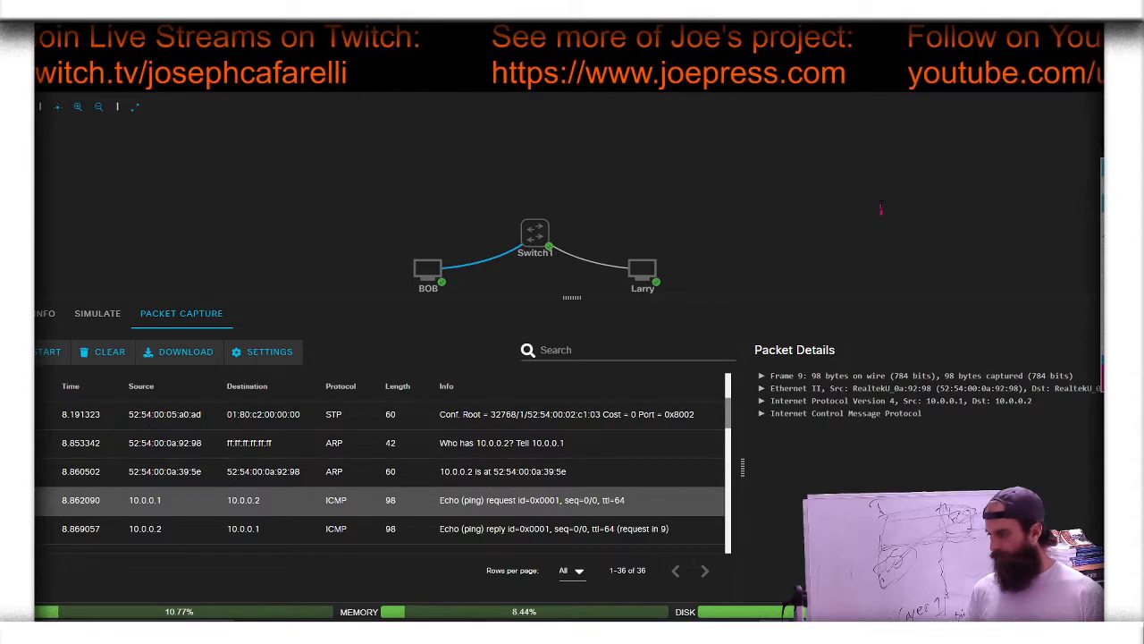
mouse_move(1103, 258)
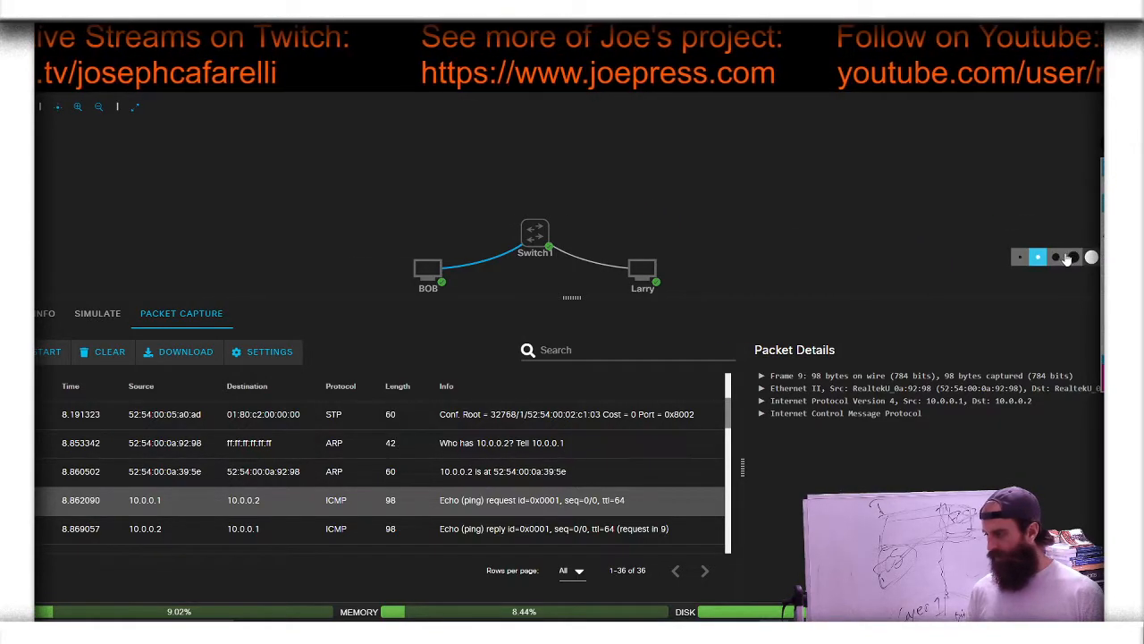
left_click(1056, 258)
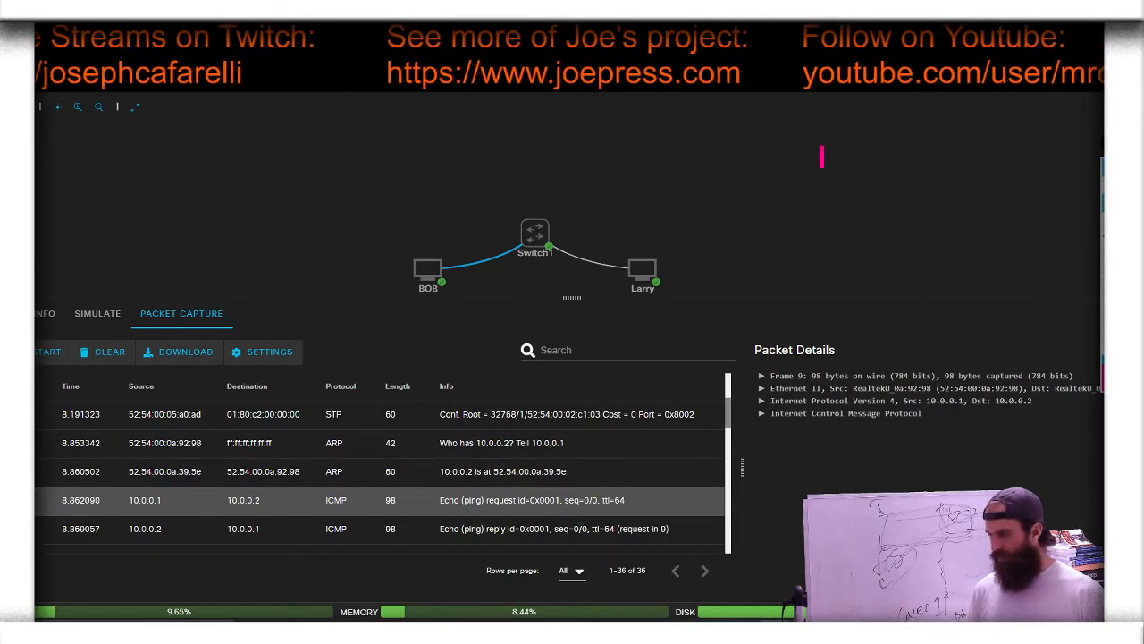
left_click(619, 178)
type("10.0")
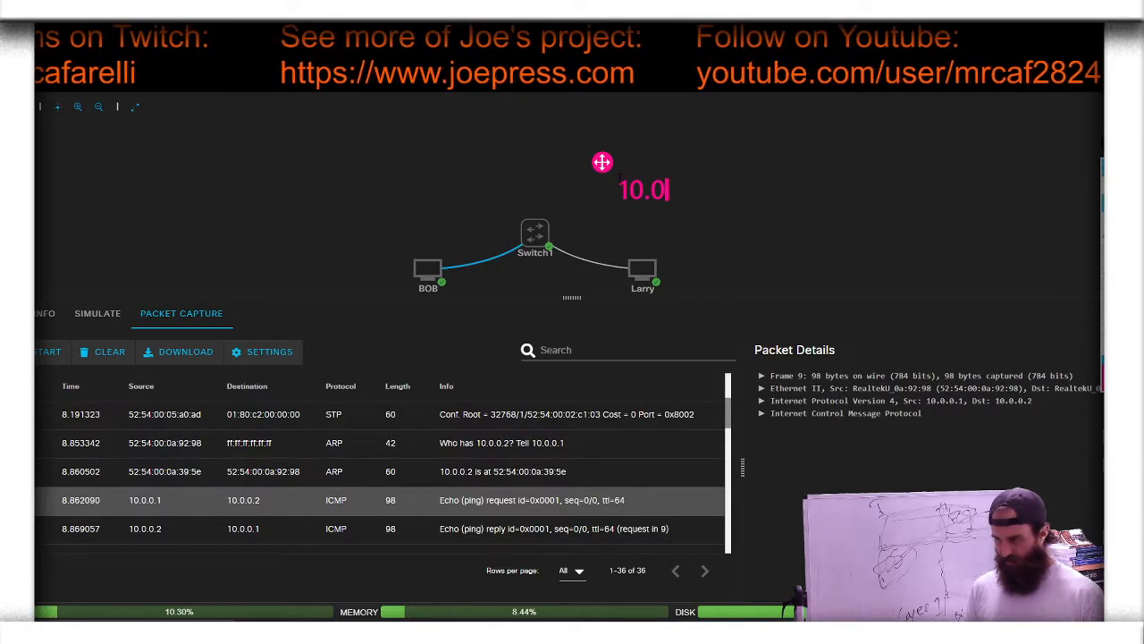
type(".0.2")
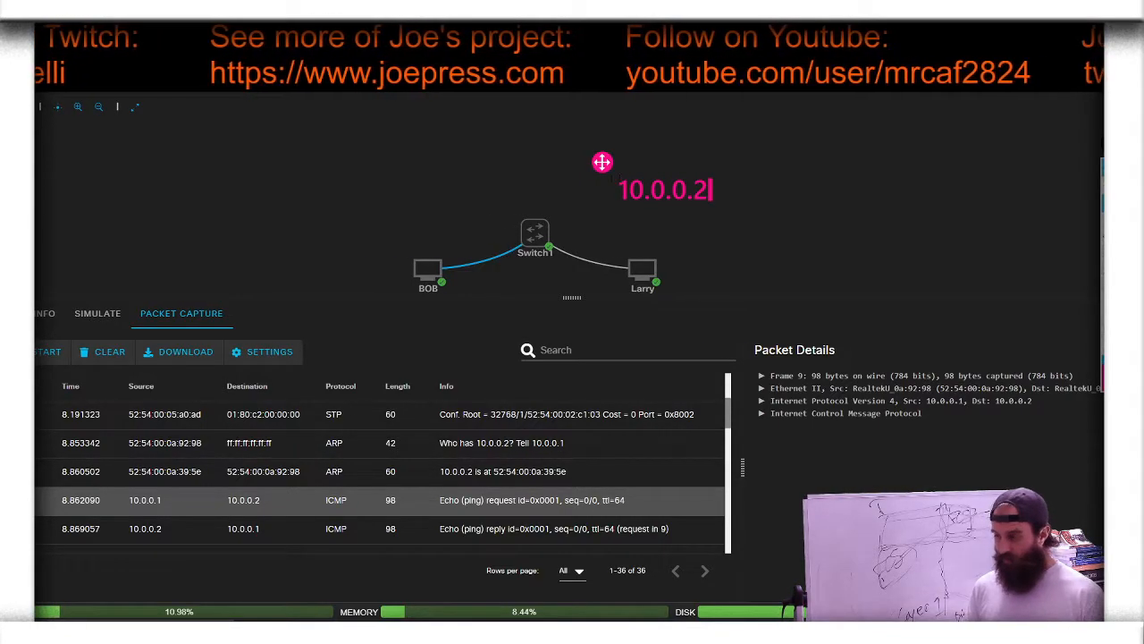
Step: Add the text label 10.0.0.1 above BOB and leave annotation mode
left_click(380, 177)
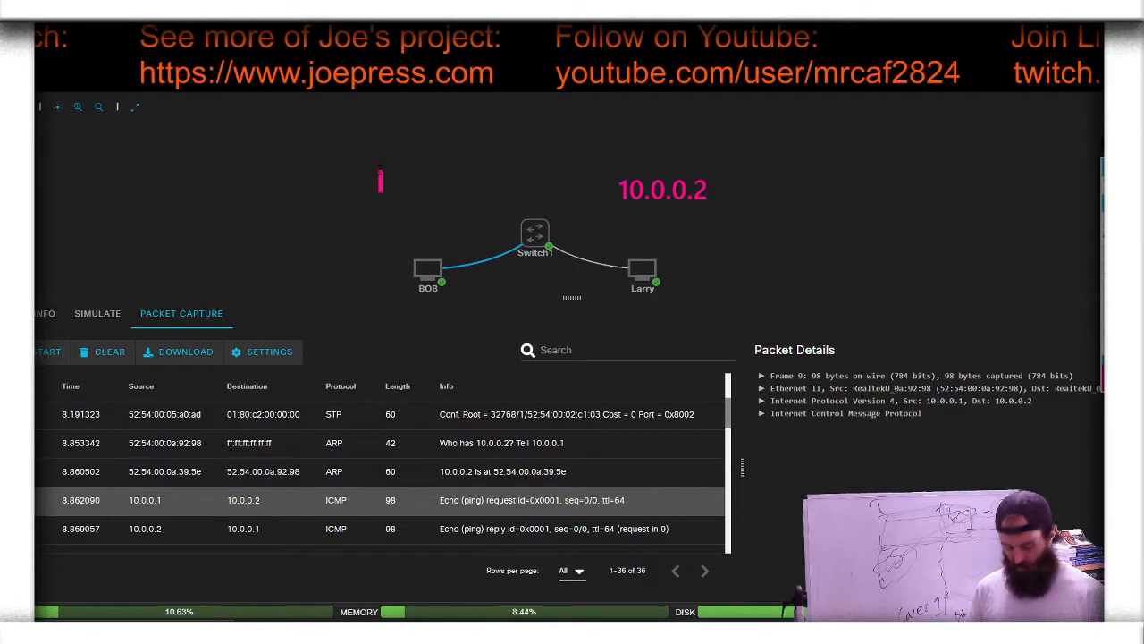
type("10.")
type("0.1")
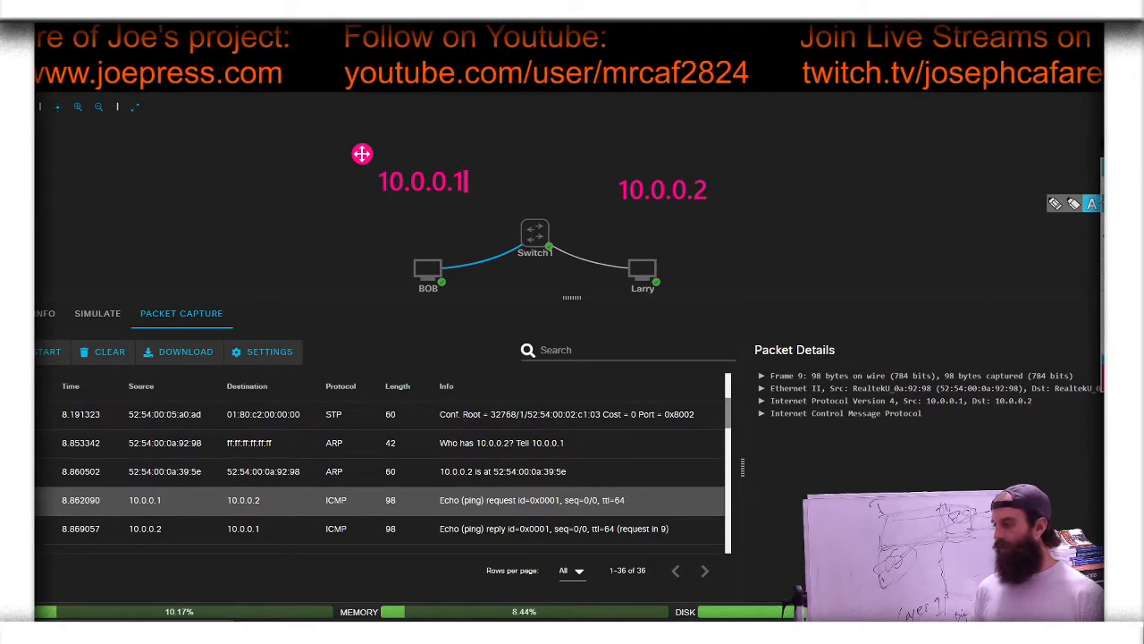
left_click(880, 194)
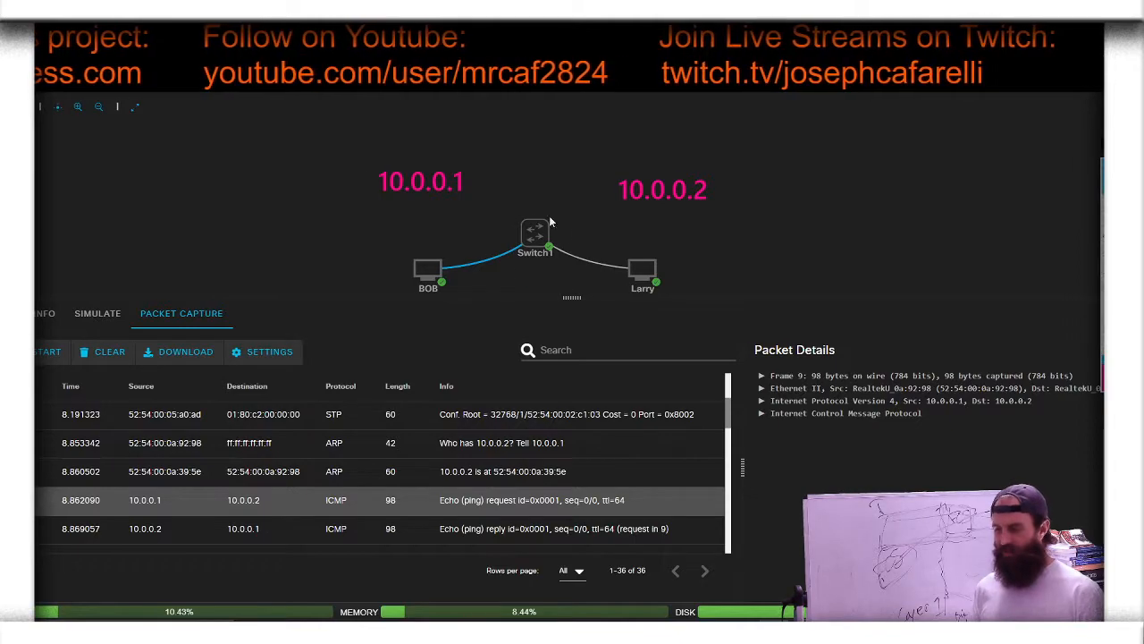
left_click(641, 258)
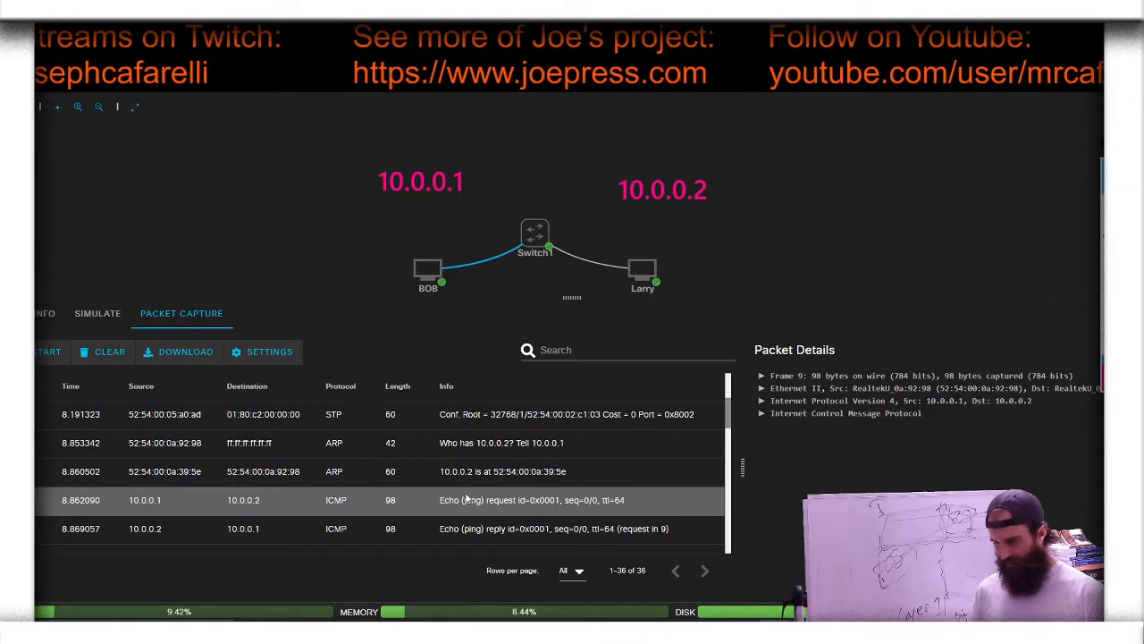
Step: Examine the Ethernet II and Internet Protocol Version 4 headers of the first ICMP echo request, collapsing each after reading
left_click(760, 390)
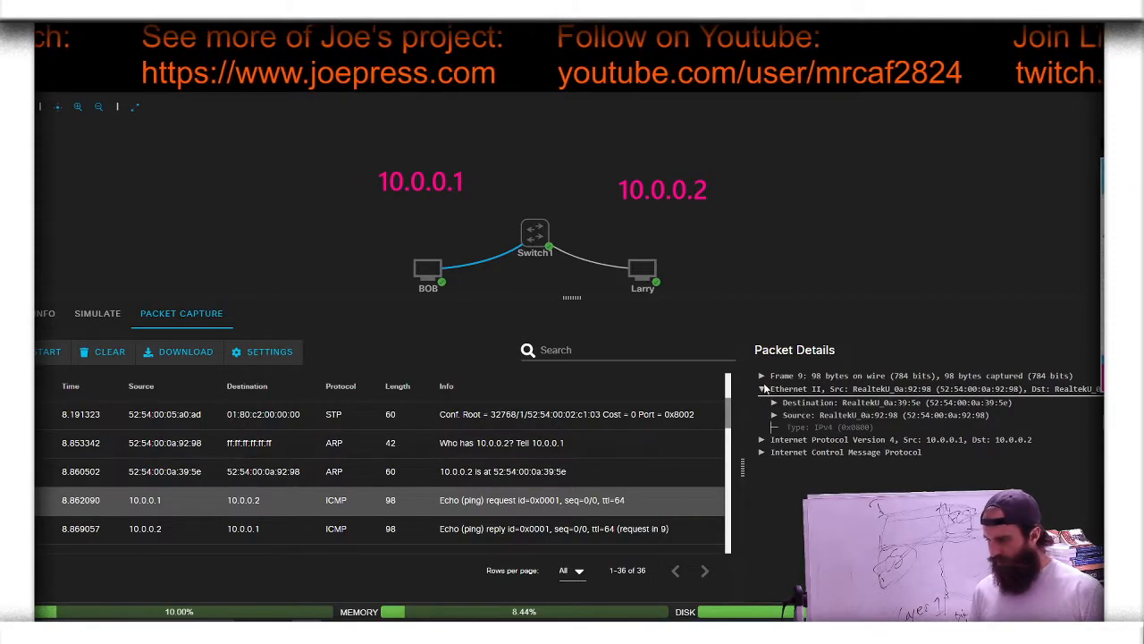
left_click(762, 389)
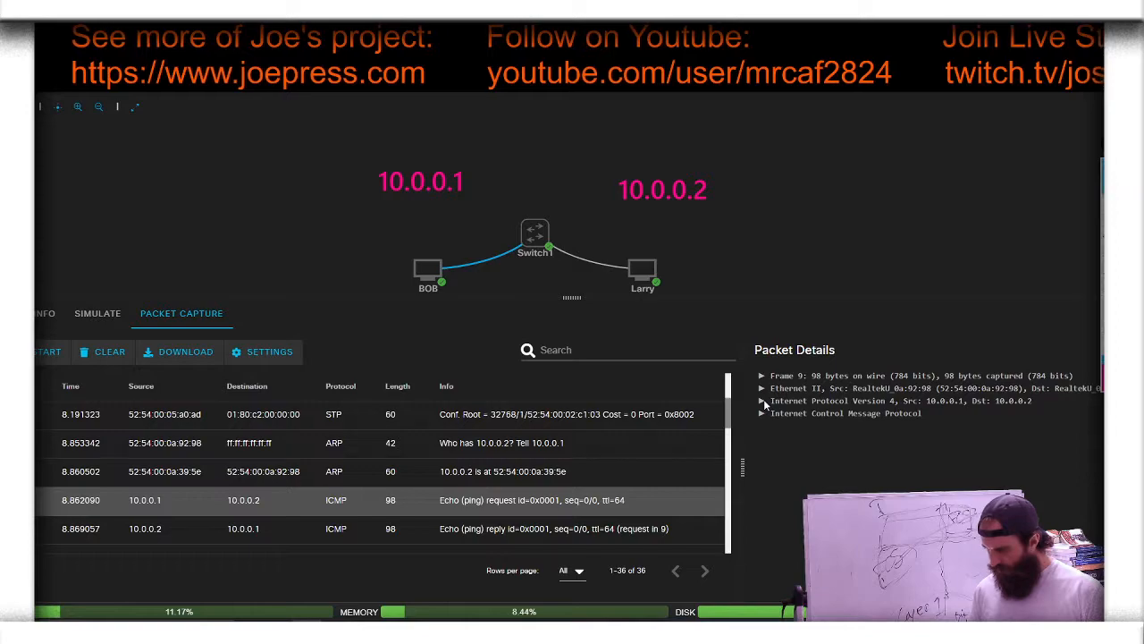
left_click(762, 402)
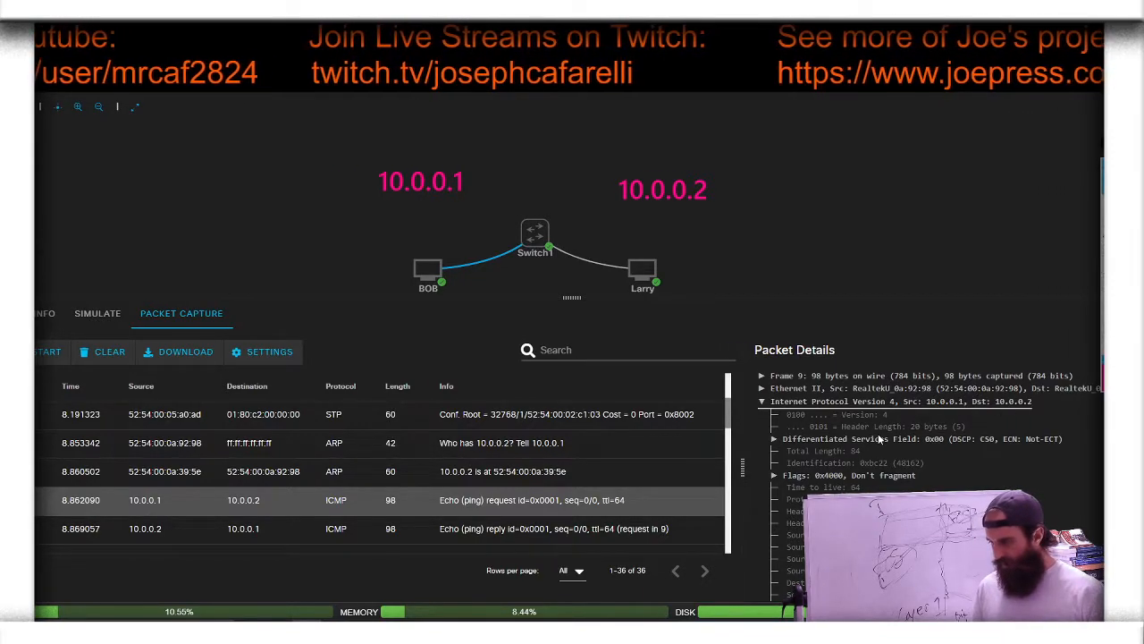
scroll(878, 433, "down", 1)
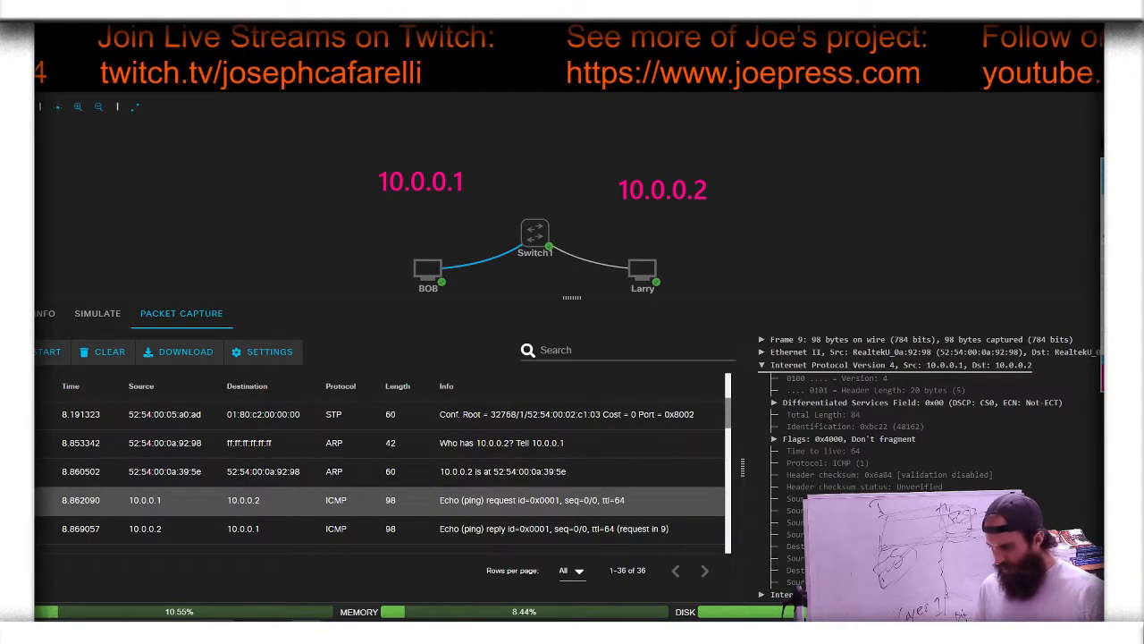
left_click(763, 367)
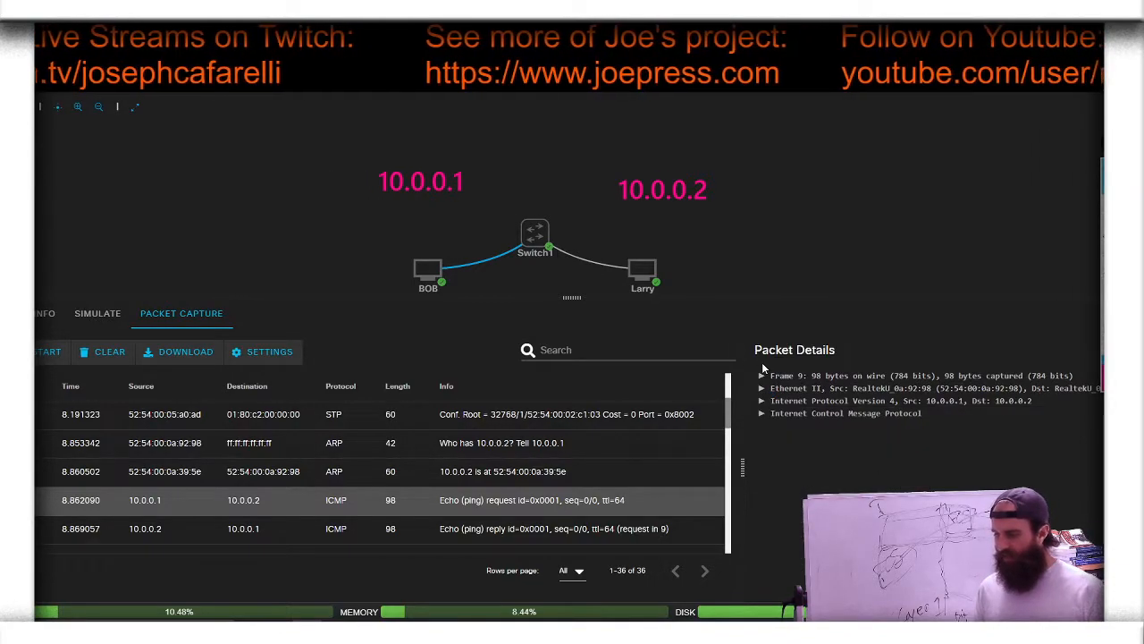
Step: Show the packet details of the first ICMP echo reply from 10.0.0.2 and review the following echo packets
scroll(476, 474, "down", 3)
left_click(475, 458)
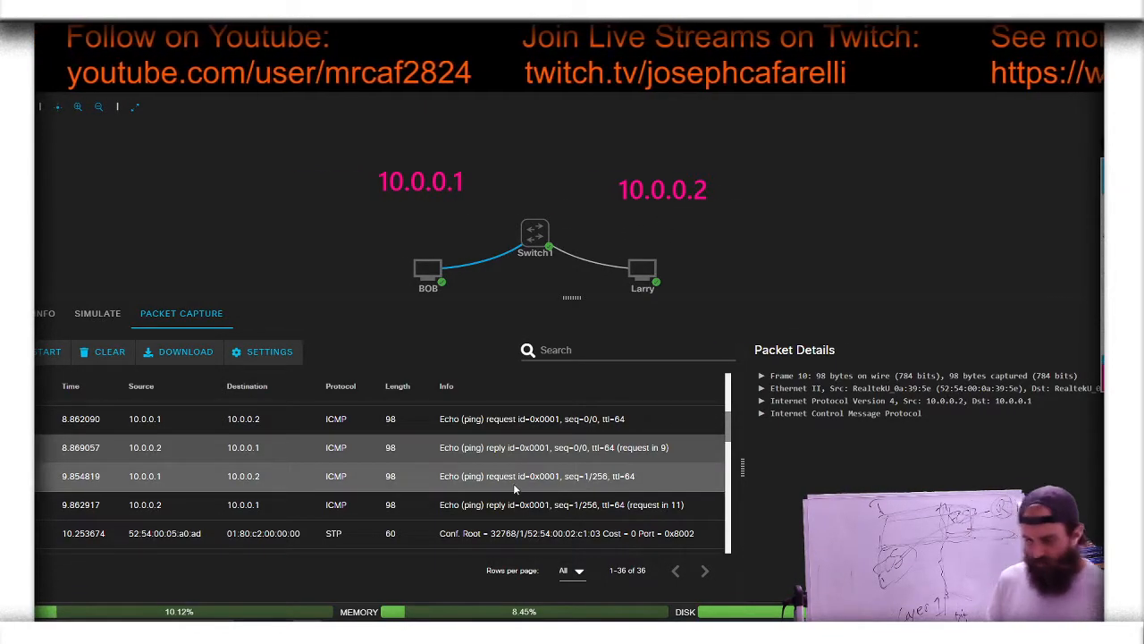
scroll(513, 483, "down", 1)
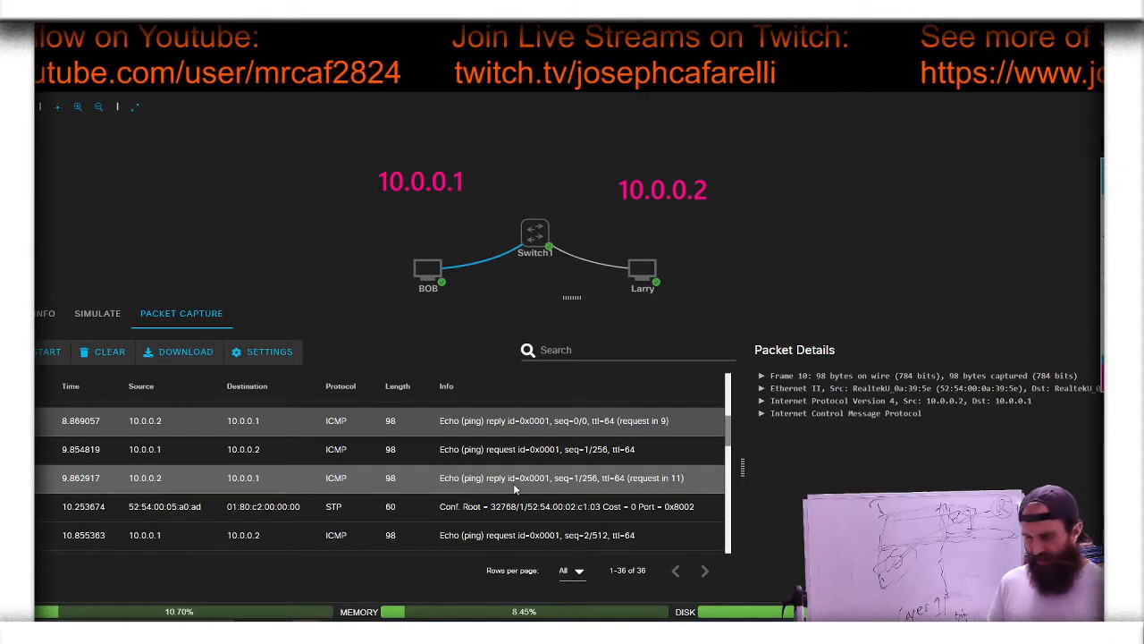
scroll(513, 483, "down", 2)
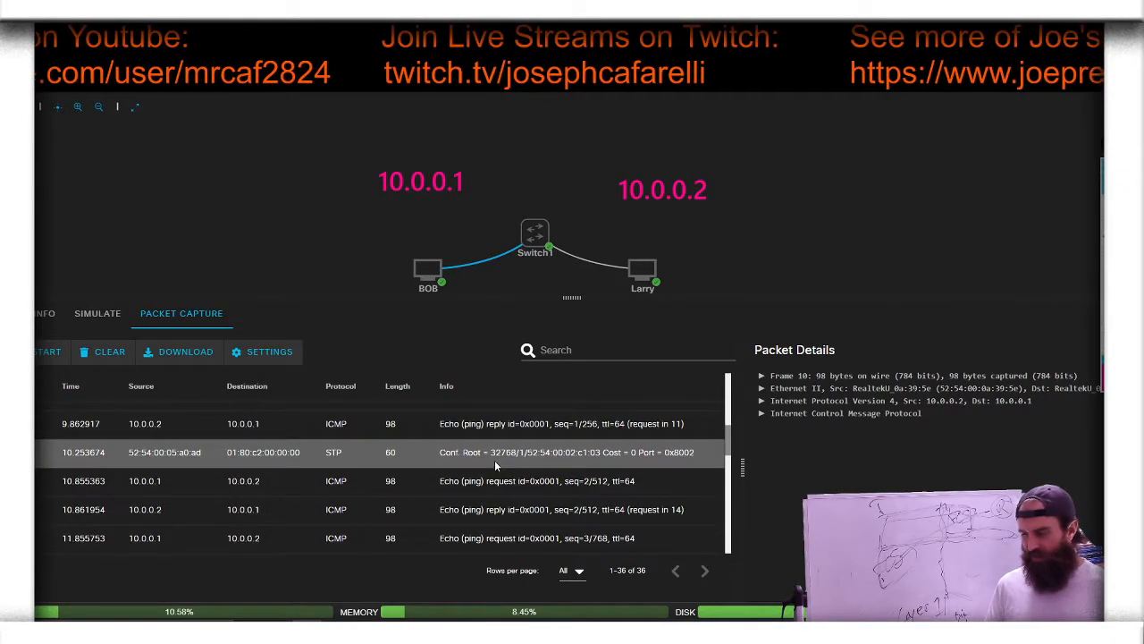
Step: Show the packet details of the ARP request asking who has 10.0.0.1 and review the remaining captured packets
scroll(494, 460, "down", 5)
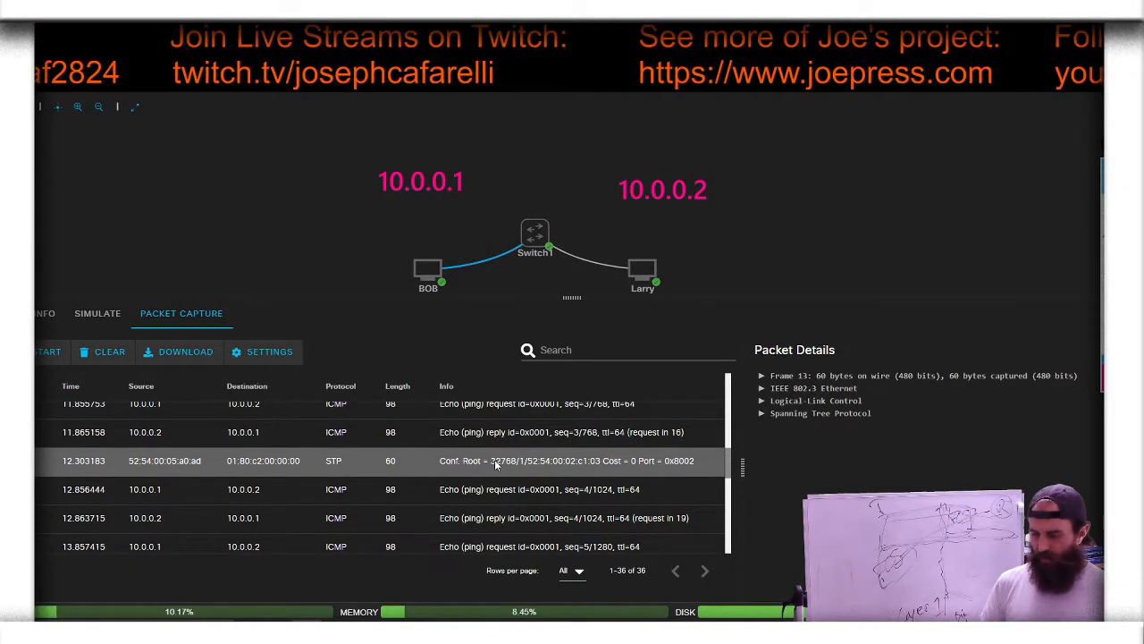
scroll(494, 461, "down", 6)
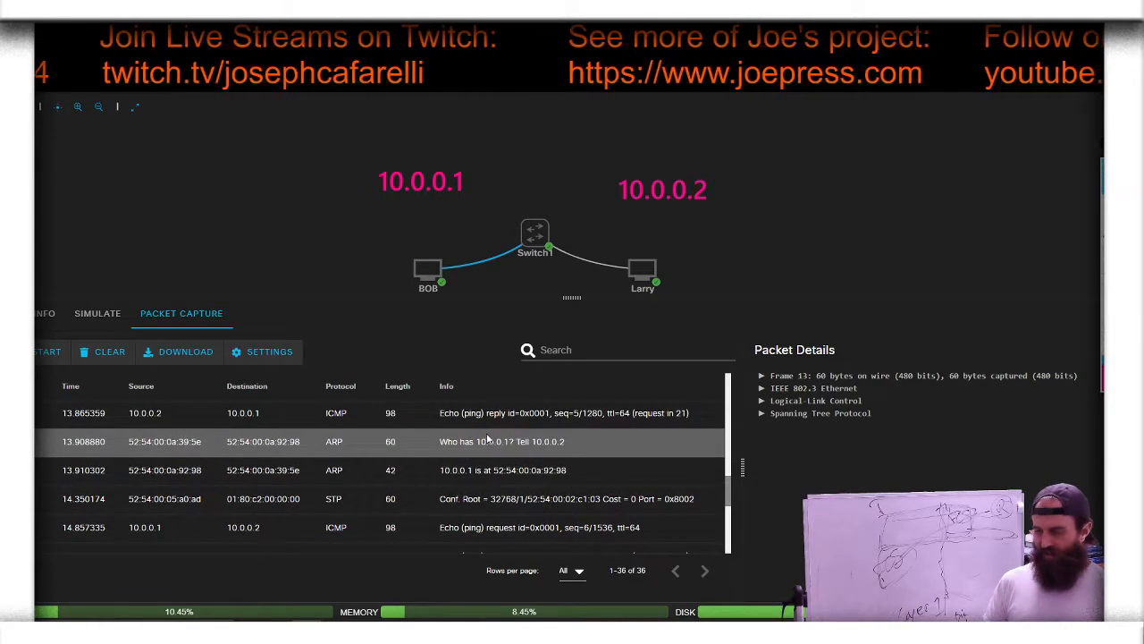
left_click(488, 437)
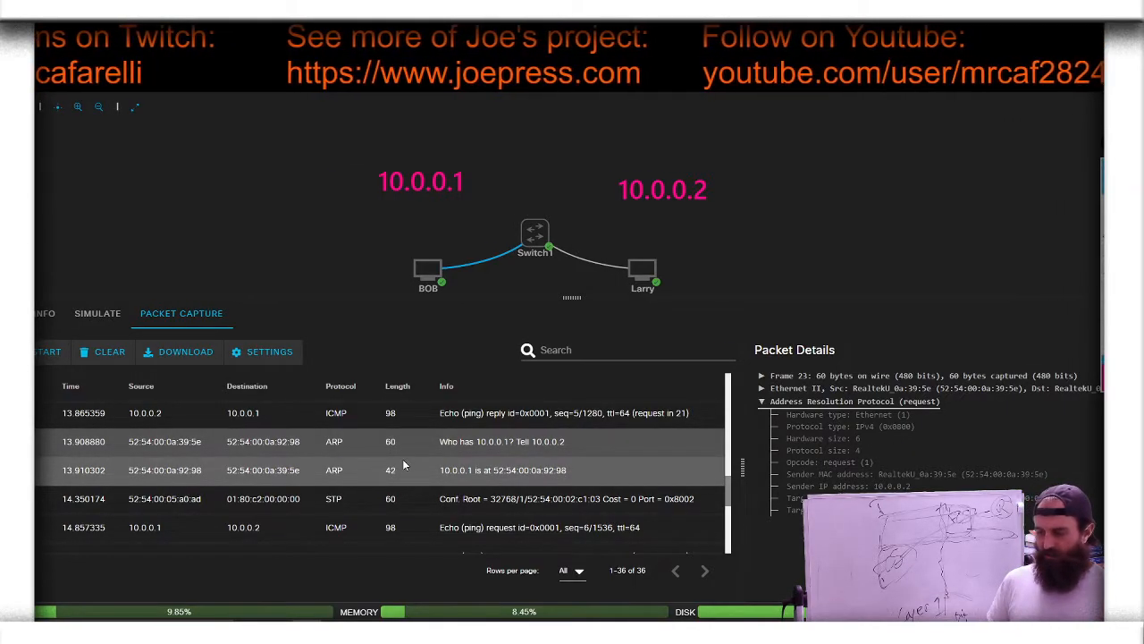
scroll(403, 465, "down", 5)
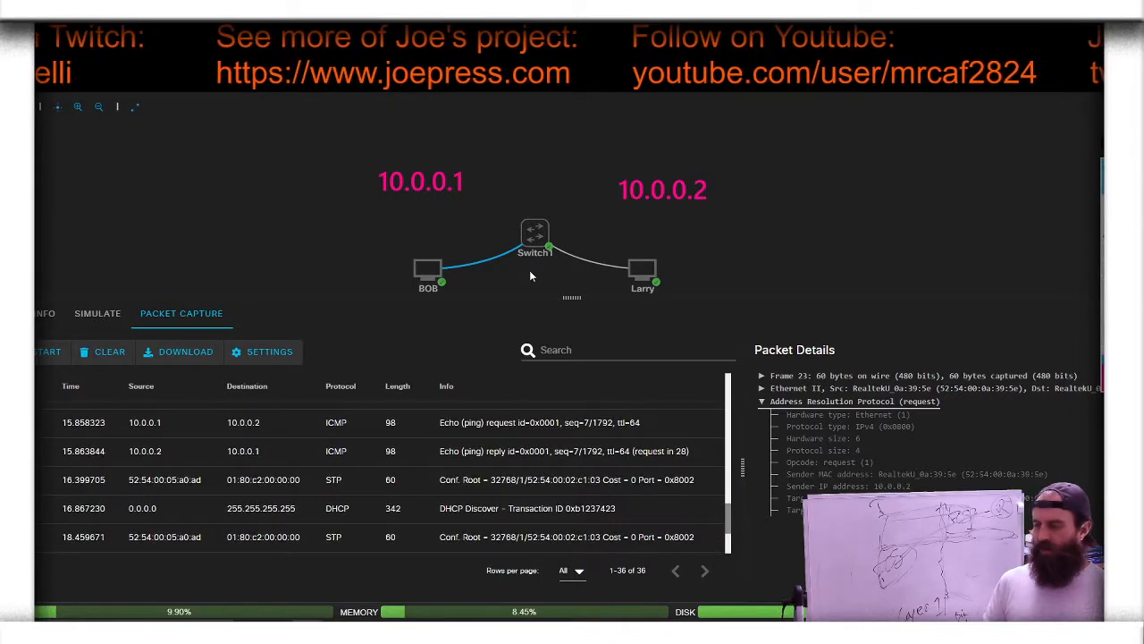
Step: Open the console of Switch1 and run do show arp from configuration mode
left_click(535, 235)
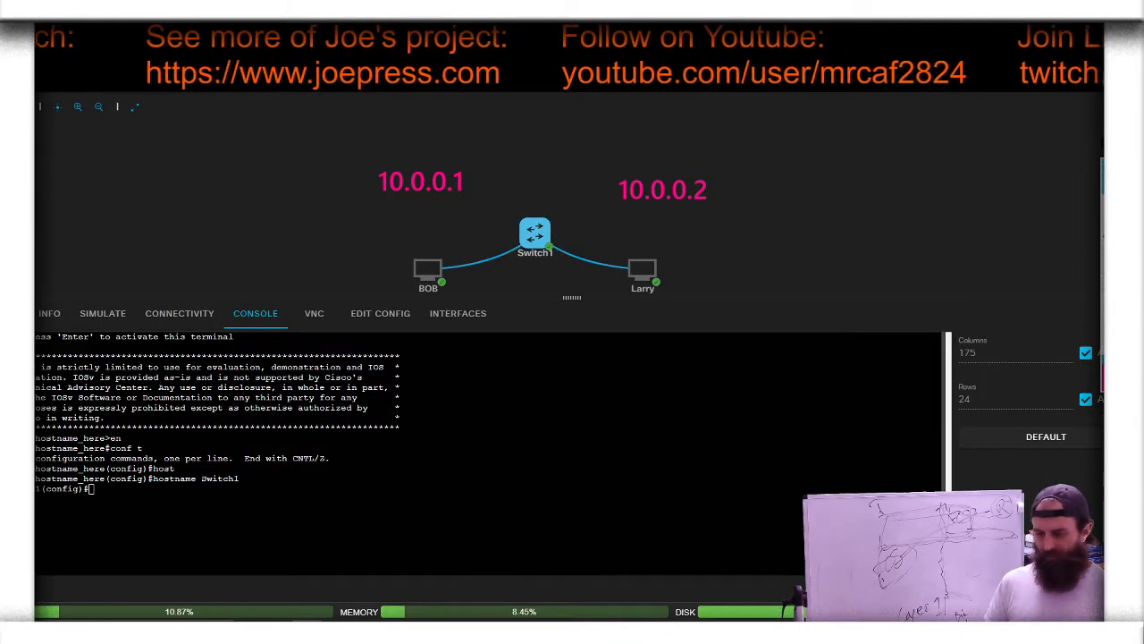
type("do")
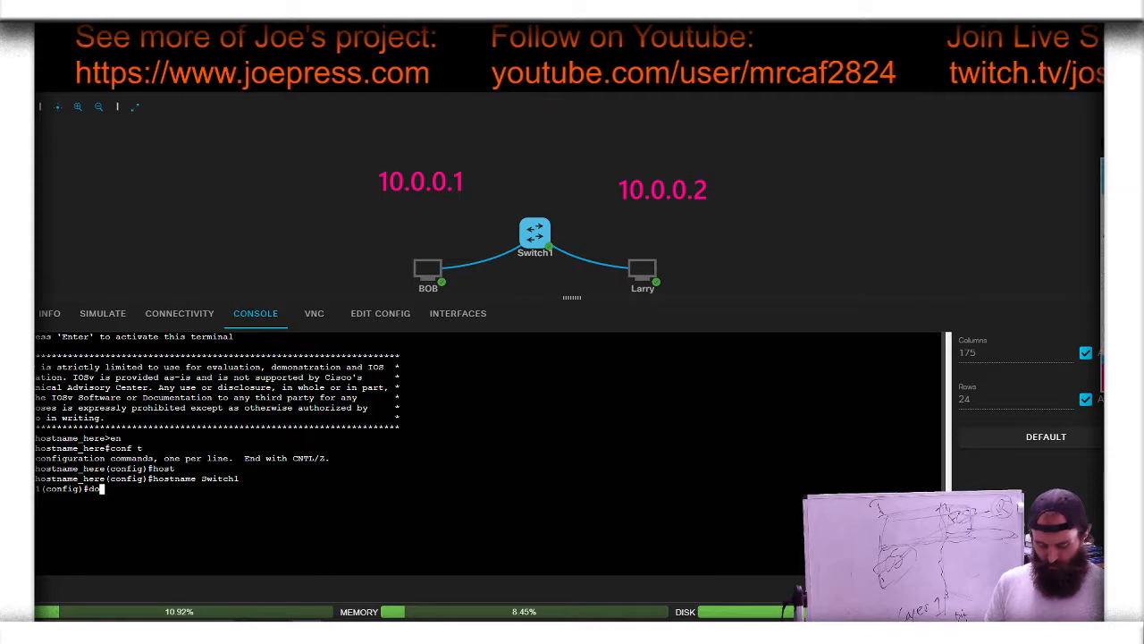
type(" show a")
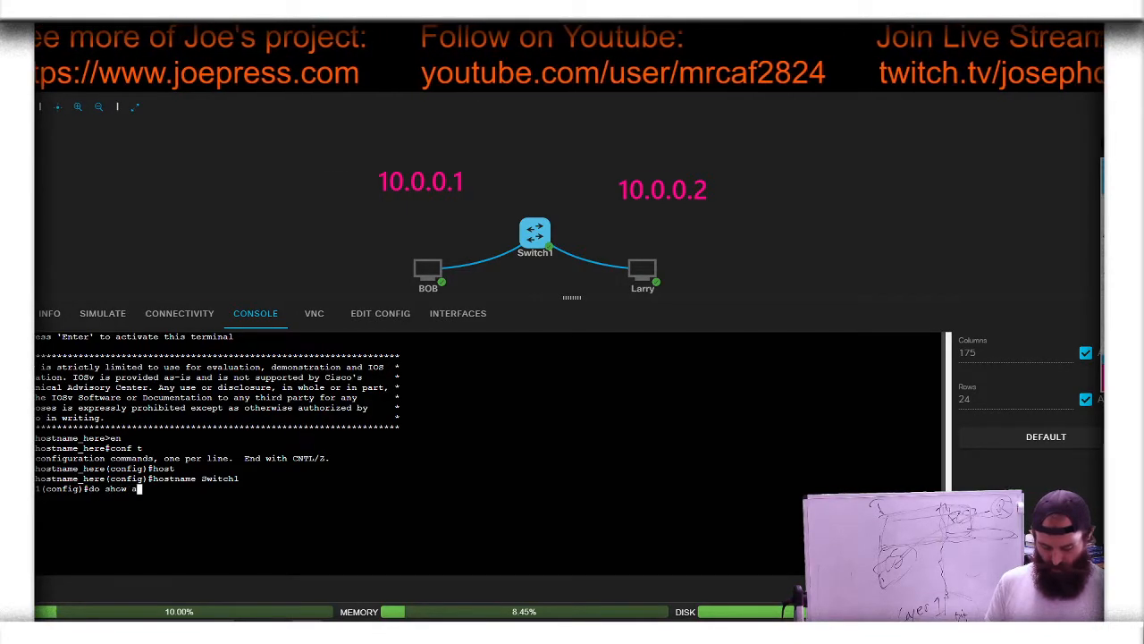
type("how arp t")
key("Tab")
key("BackSpace")
key("BackSpace")
key("BackSpace")
key("BackSpace")
key("BackSpace")
key("BackSpace")
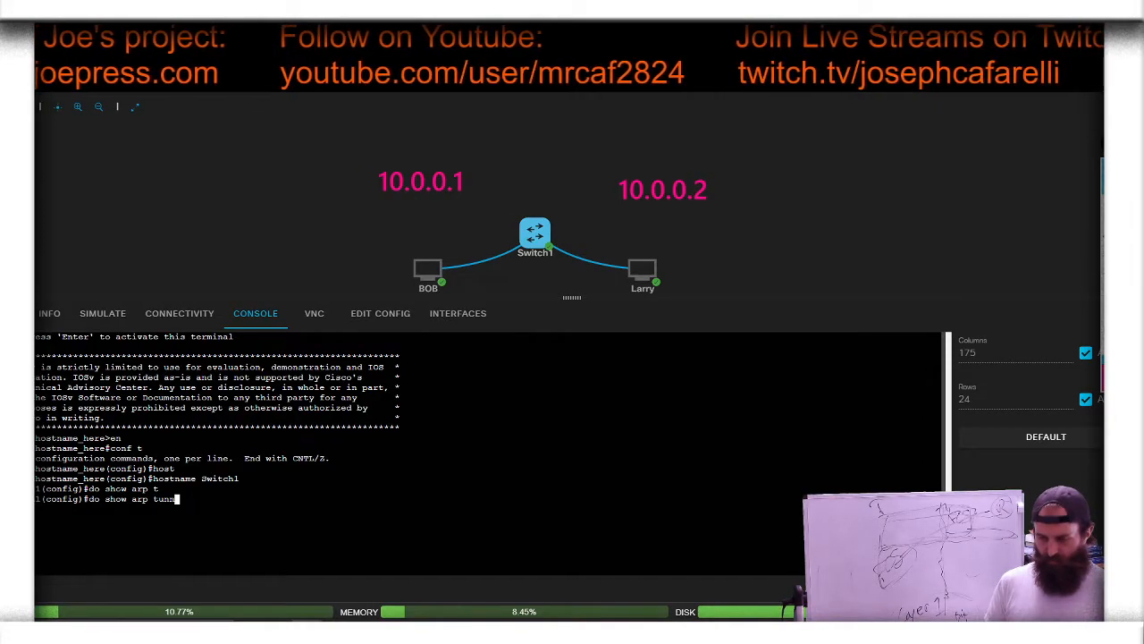
key("Tab")
key("Return")
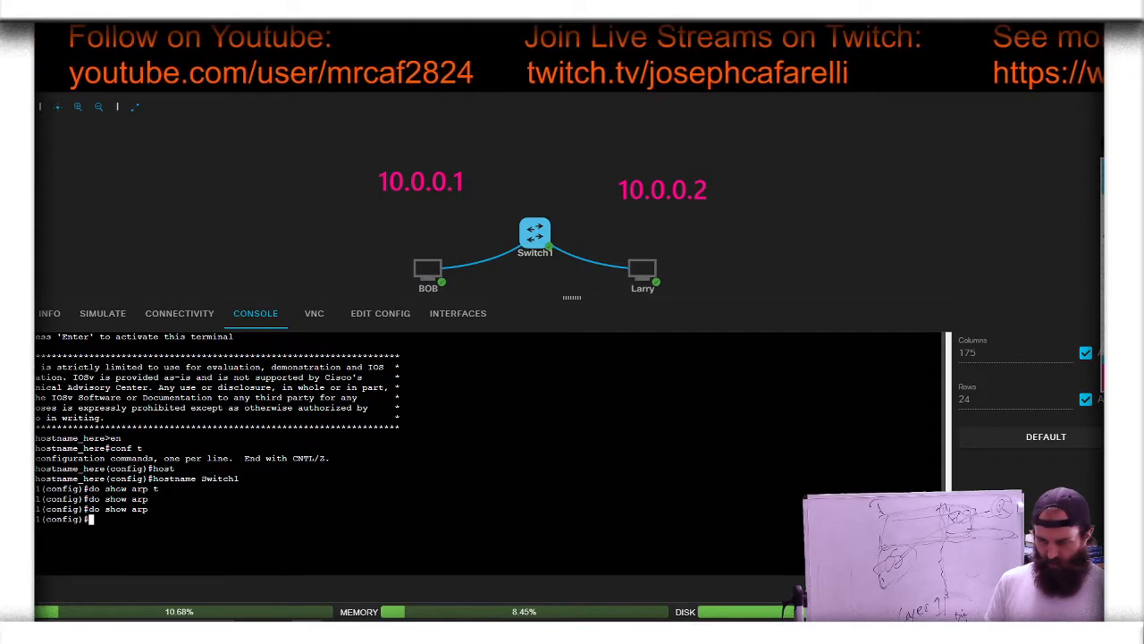
Step: Exit global configuration mode on Switch1 and try to autocomplete the show arp command, clearing the partial entry
type("exit")
key("Return")
type("show")
key("Tab")
key("Tab")
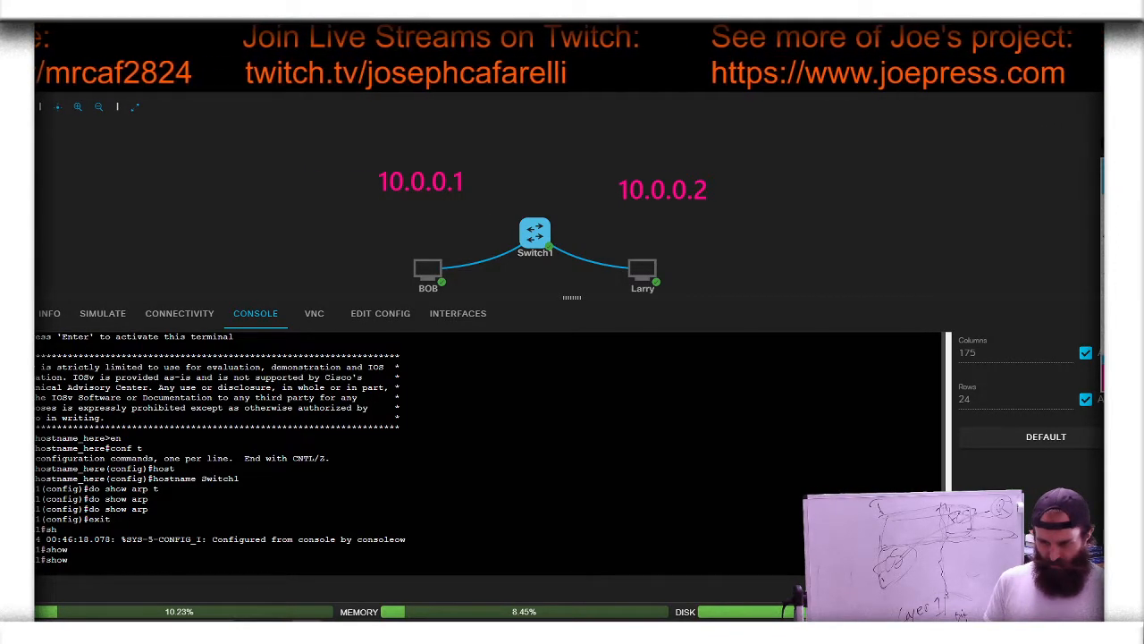
type("ar")
key("Tab")
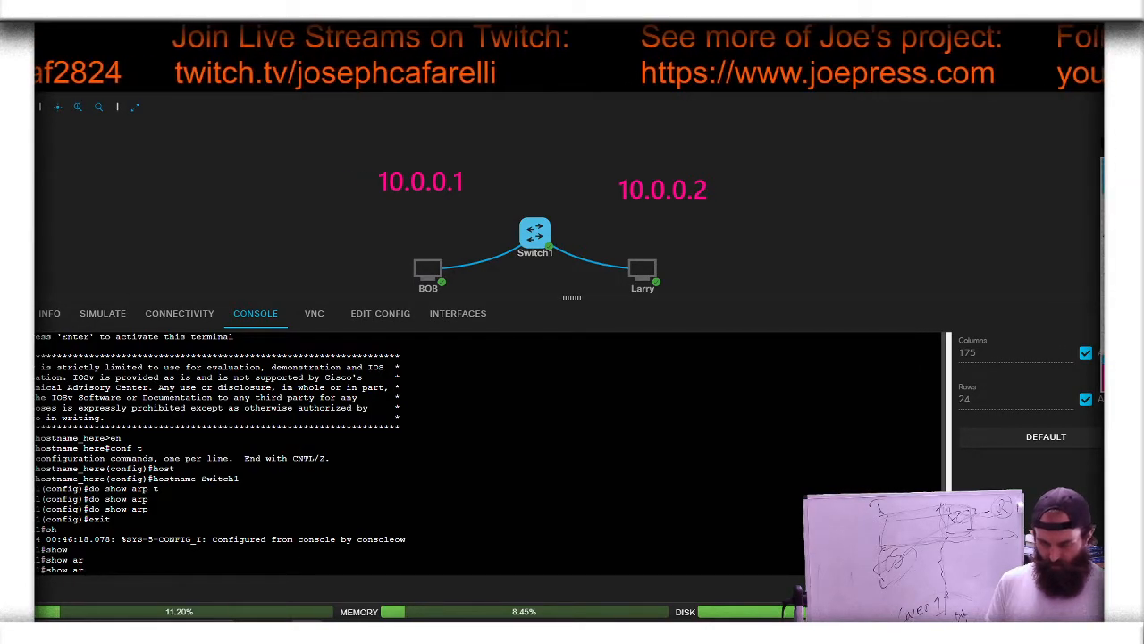
key("BackSpace")
key("BackSpace")
key("BackSpace")
key("BackSpace")
key("BackSpace")
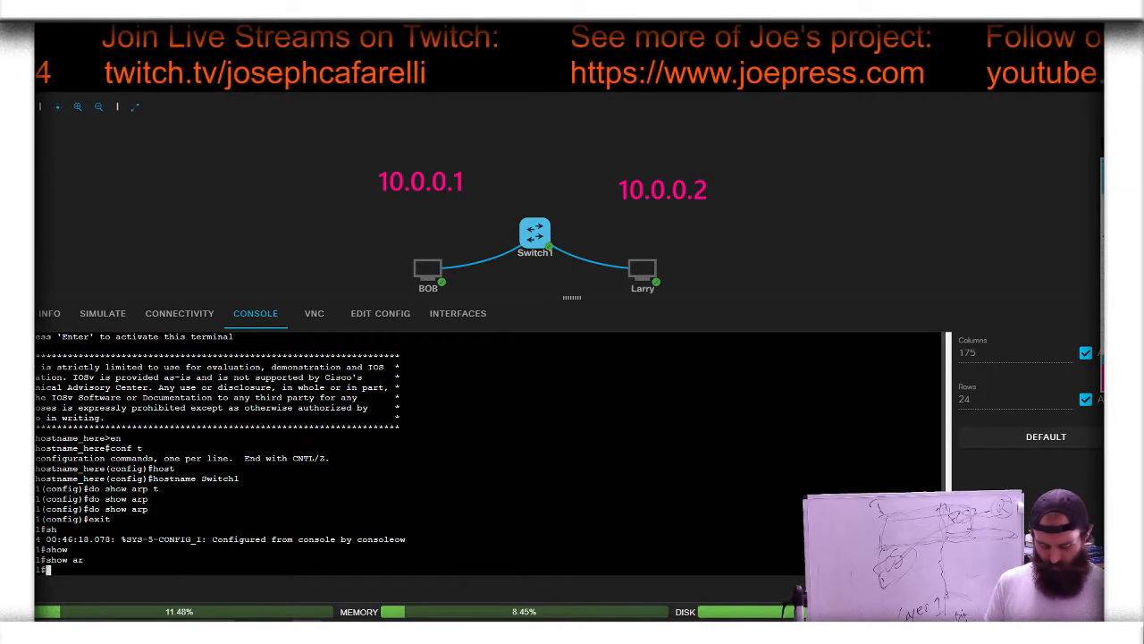
Step: List all available keywords of the show arp command through to the end of the help output
type("show")
key("Tab")
key("Tab")
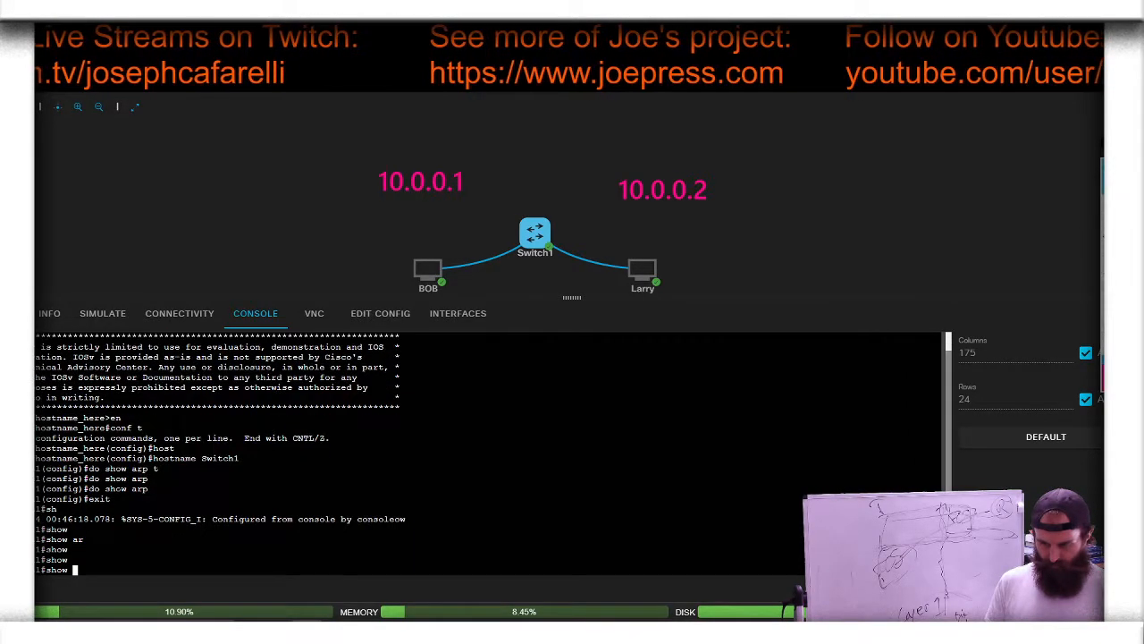
type("arp ")
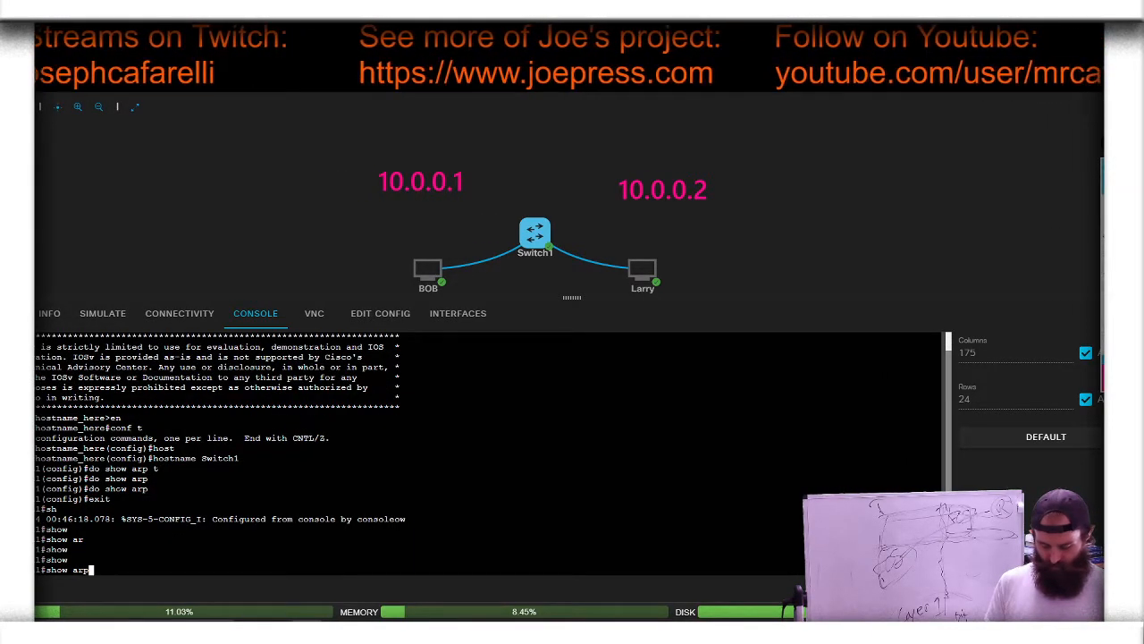
type("?")
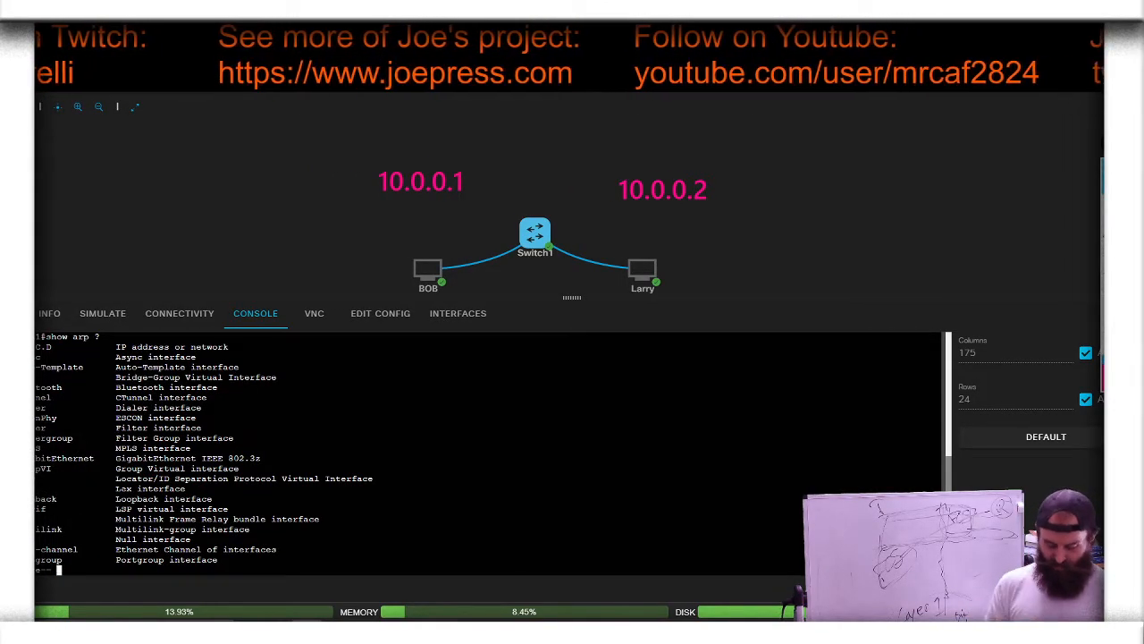
key("space")
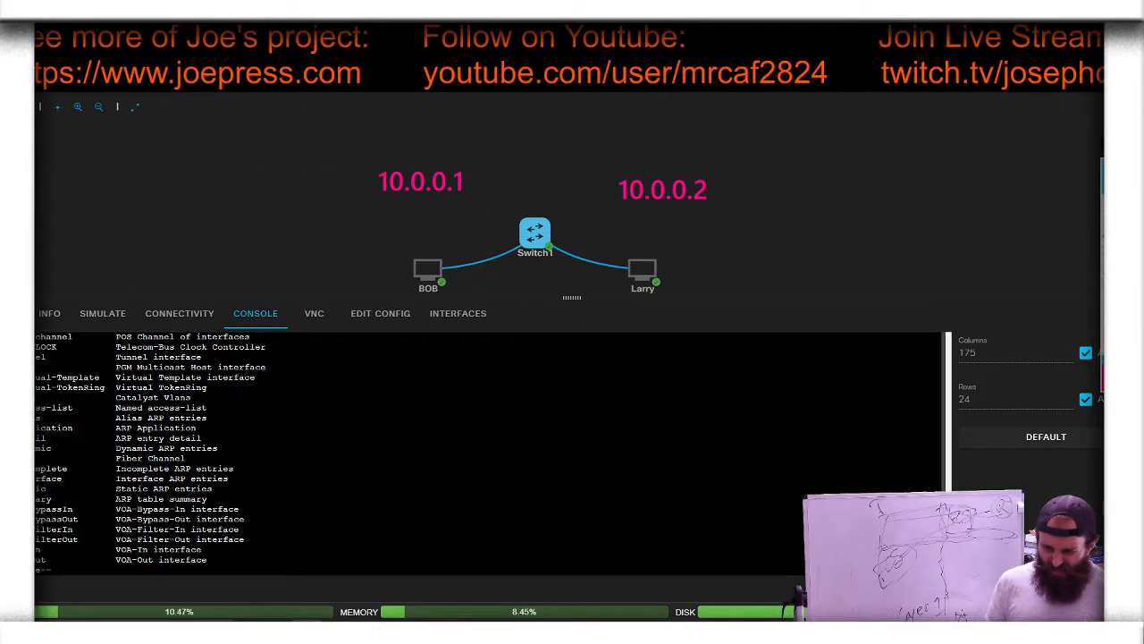
key("Return")
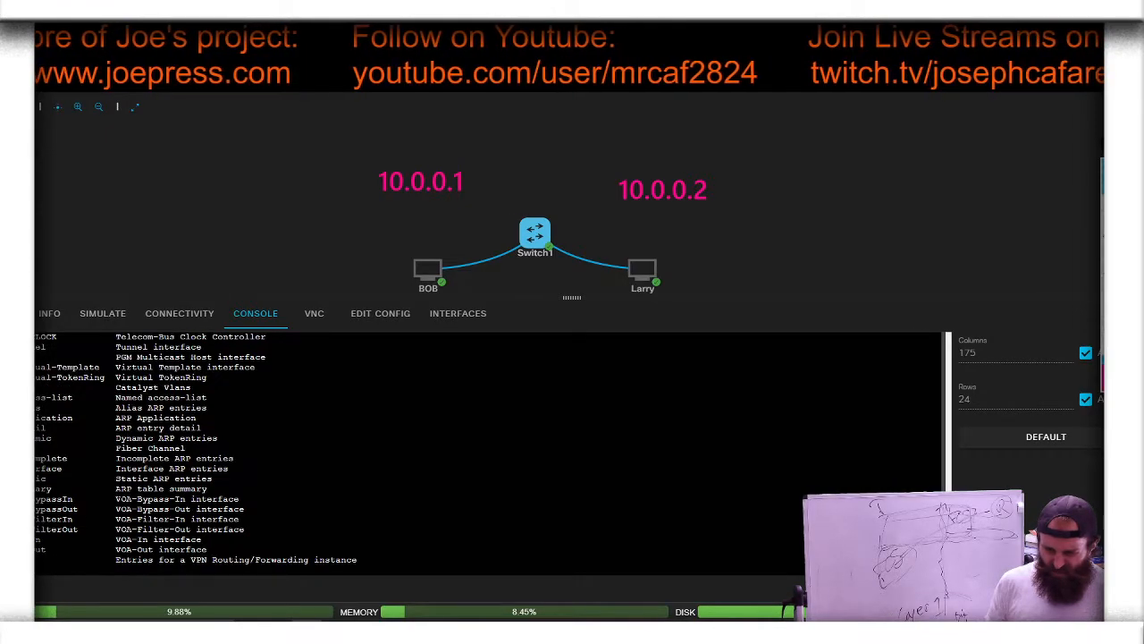
key("Return")
Step: Display the ARP table summary of Switch1 with show arp summary
type("su")
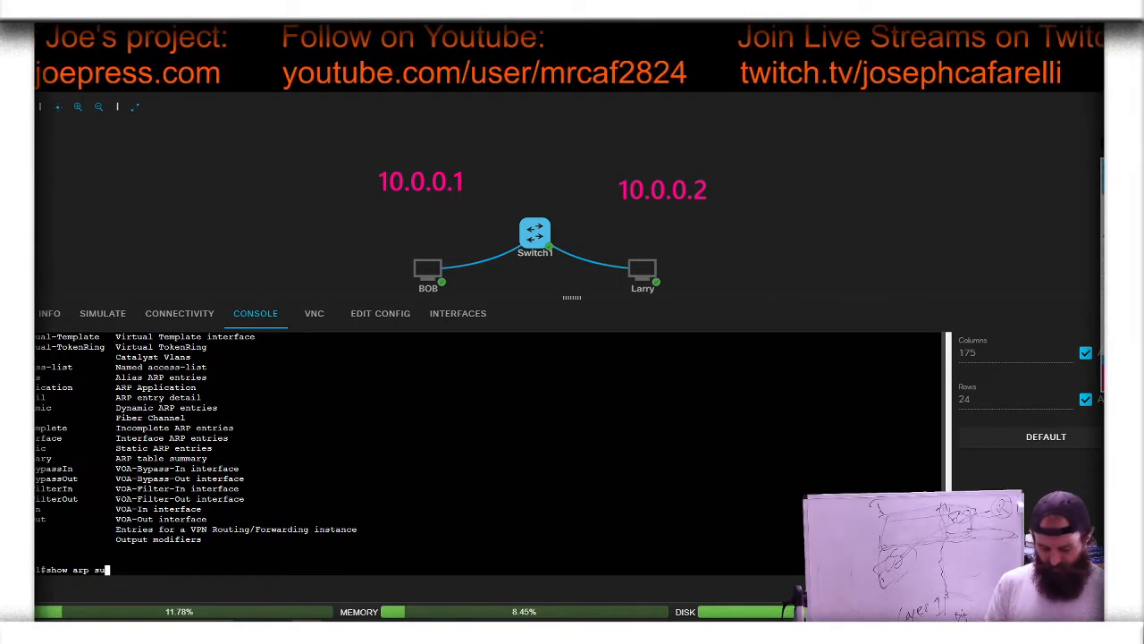
key("Tab")
key("Return")
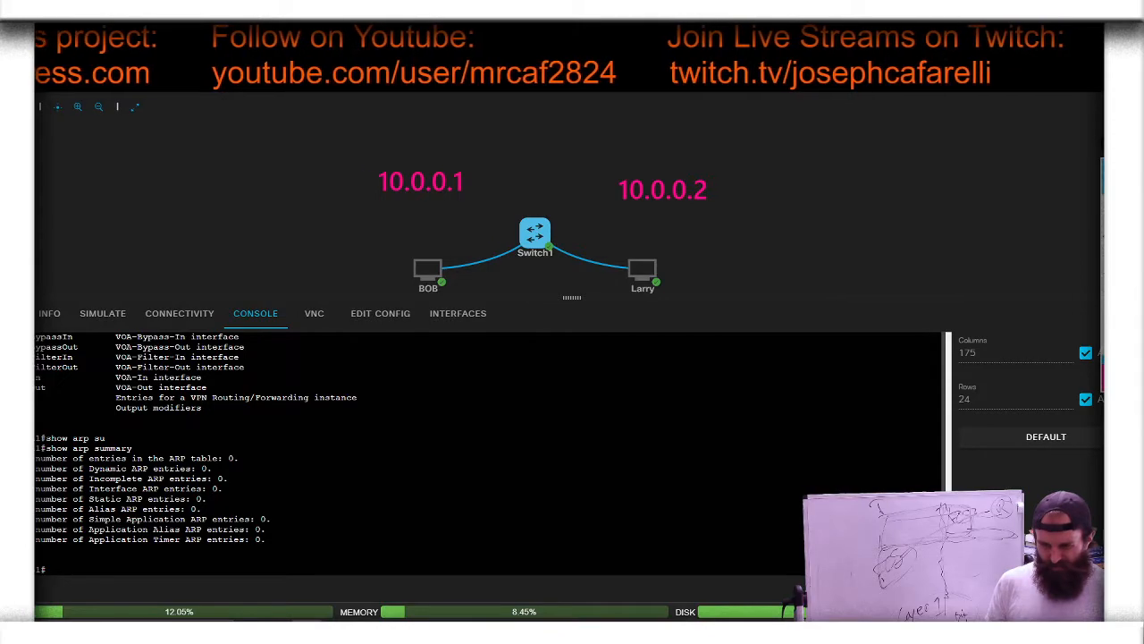
Step: Run show arp without any keyword in privileged mode
key("Up")
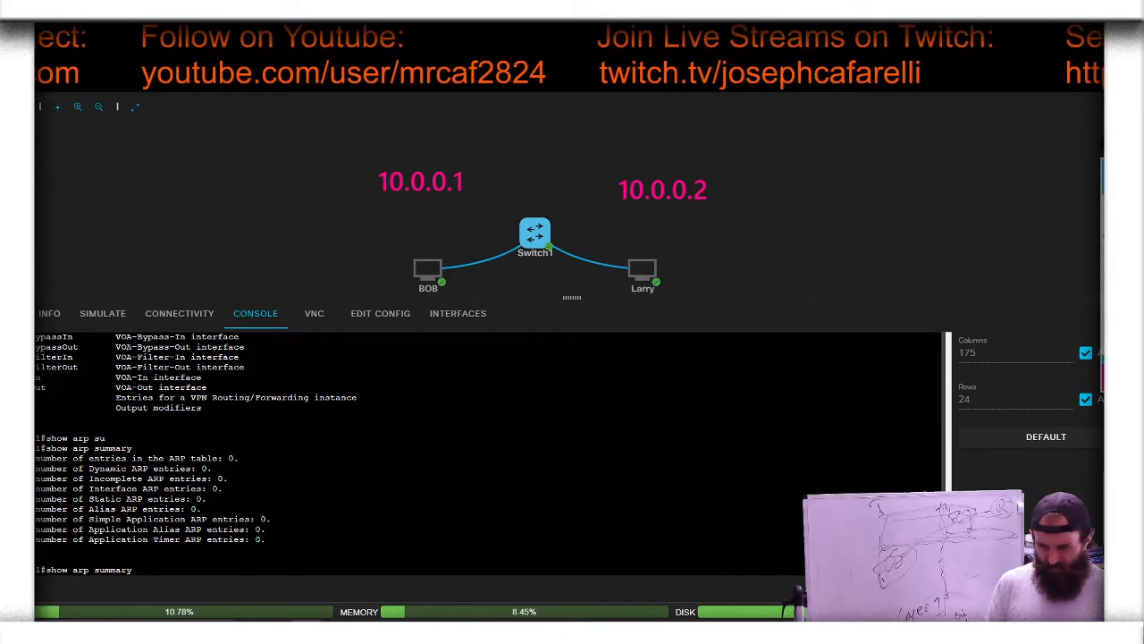
key("BackSpace")
key("BackSpace")
key("BackSpace")
key("BackSpace")
key("BackSpace")
key("BackSpace")
key("BackSpace")
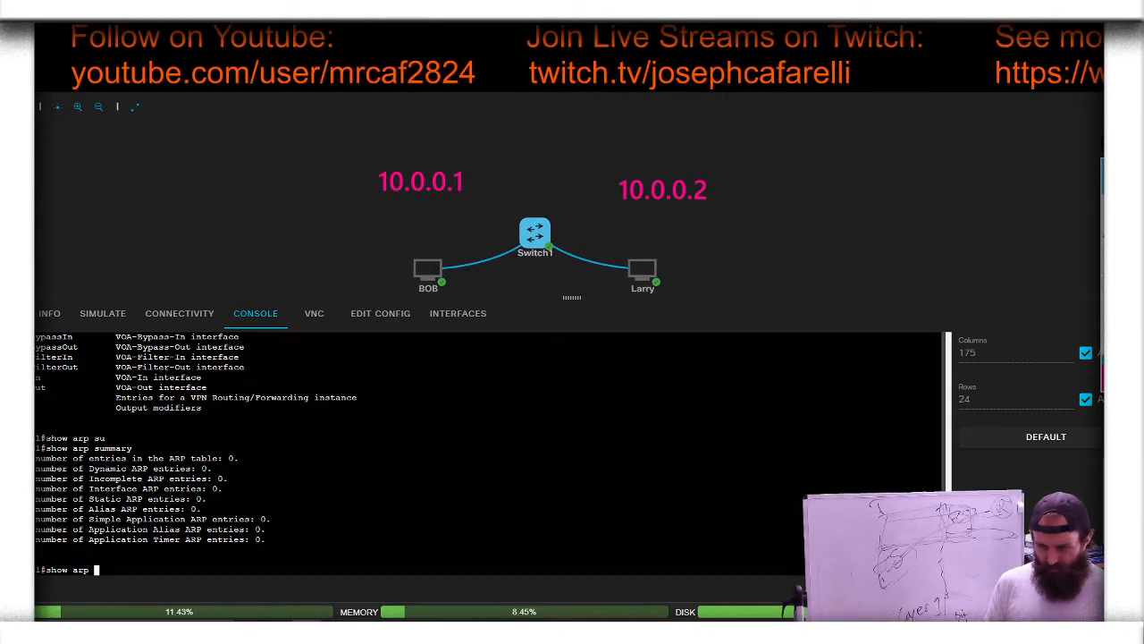
key("Return")
Step: List the show arp keywords again and run show arp access-list
key("Up")
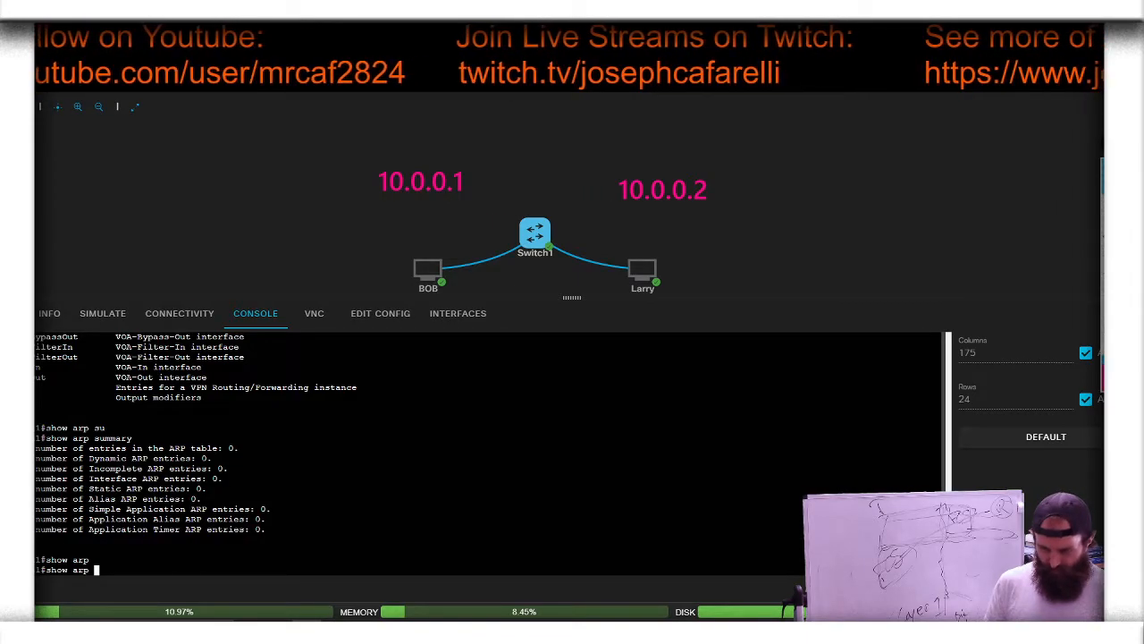
type("?")
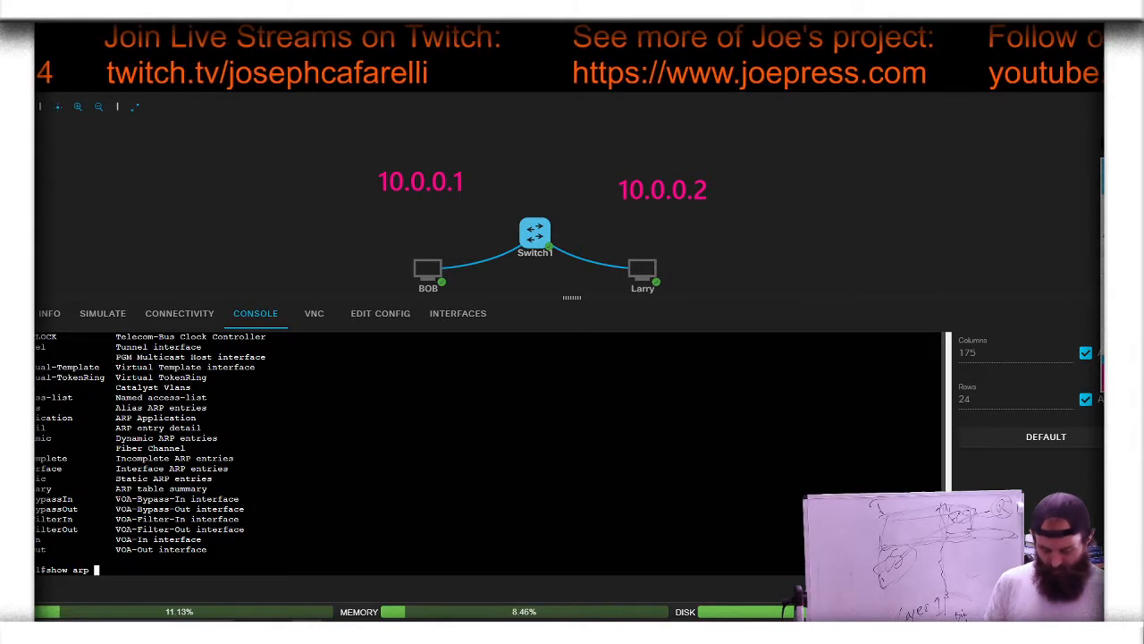
type("a")
key("Tab")
type("c")
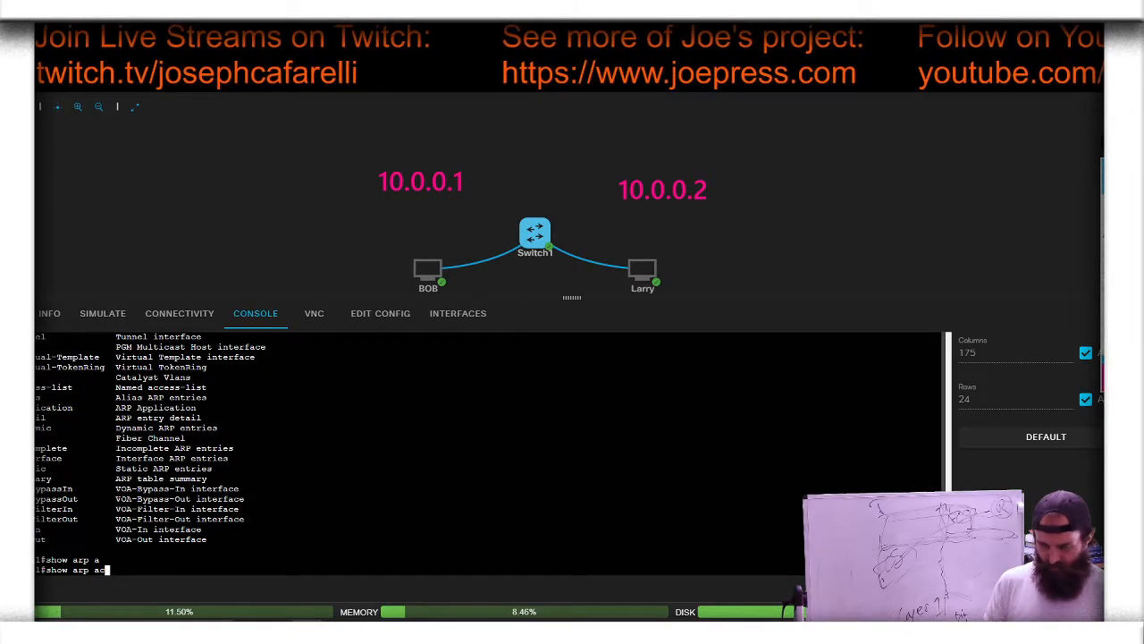
key("Tab")
key("Return")
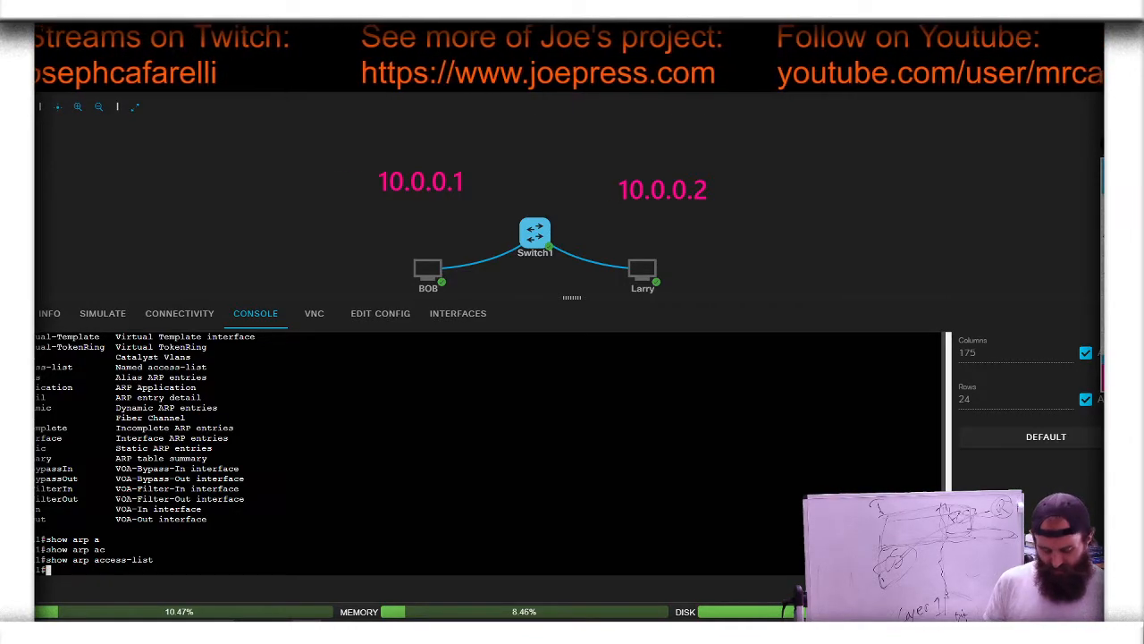
Step: Replace the access-list keyword in the recalled command and run show arp detail
key("Up")
key("BackSpace")
key("BackSpace")
key("BackSpace")
key("BackSpace")
key("BackSpace")
key("BackSpace")
key("BackSpace")
key("BackSpace")
key("BackSpace")
key("BackSpace")
key("BackSpace")
key("BackSpace")
type("arp d")
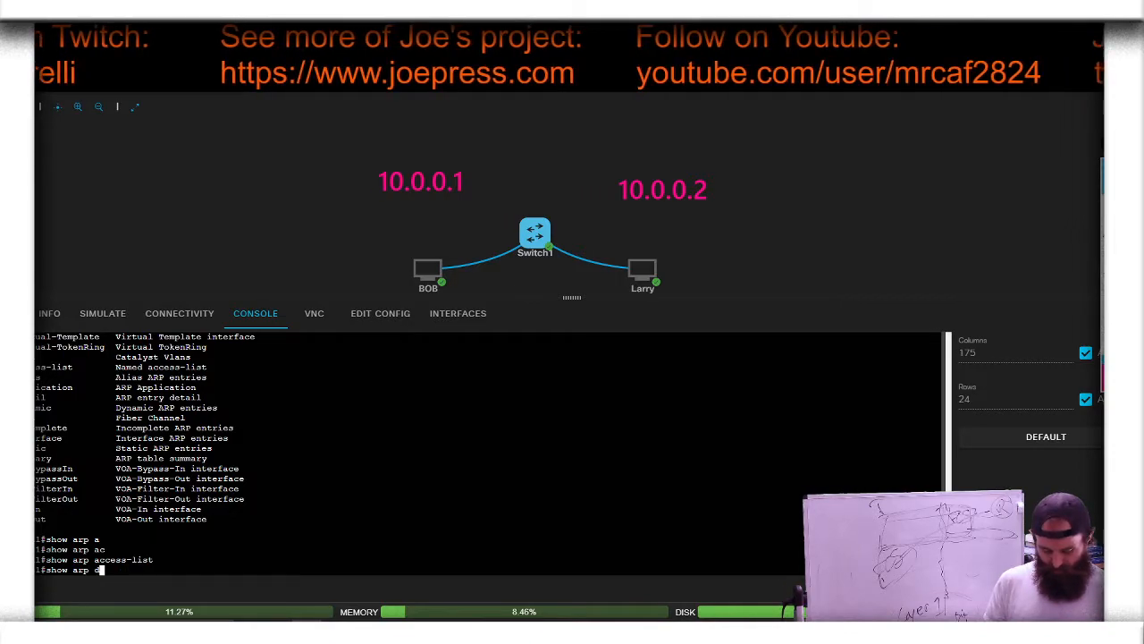
type("e")
key("Tab")
key("Return")
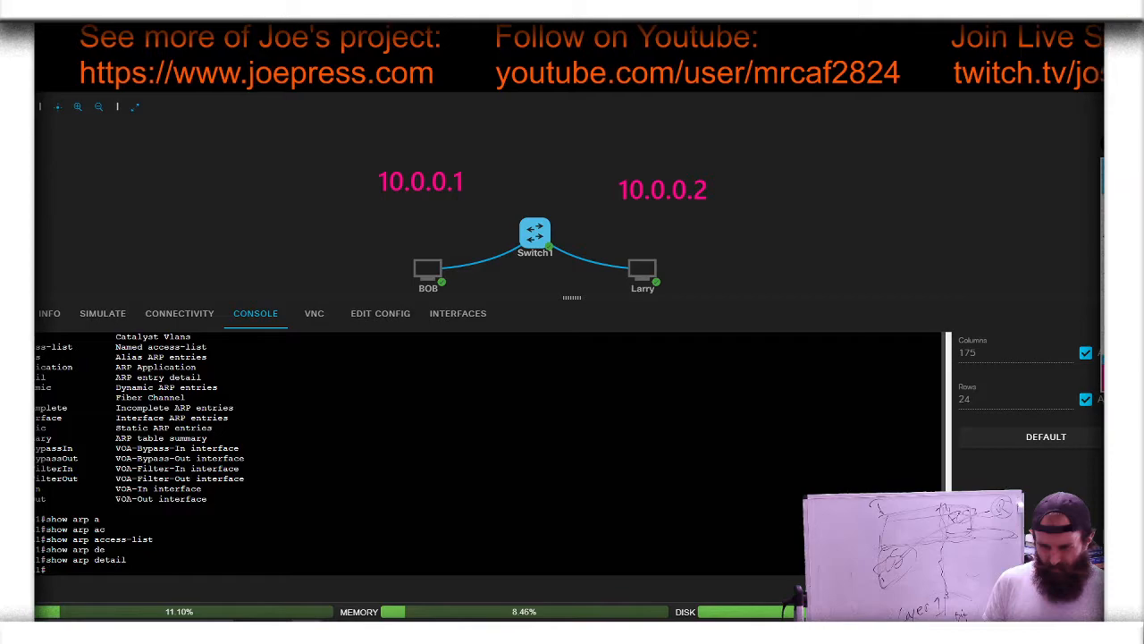
Step: Display the static ARP entries of Switch1 with show arp static
key("Up")
key("BackSpace")
key("BackSpace")
key("BackSpace")
key("BackSpace")
key("BackSpace")
key("BackSpace")
key("BackSpace")
key("BackSpace")
type("st")
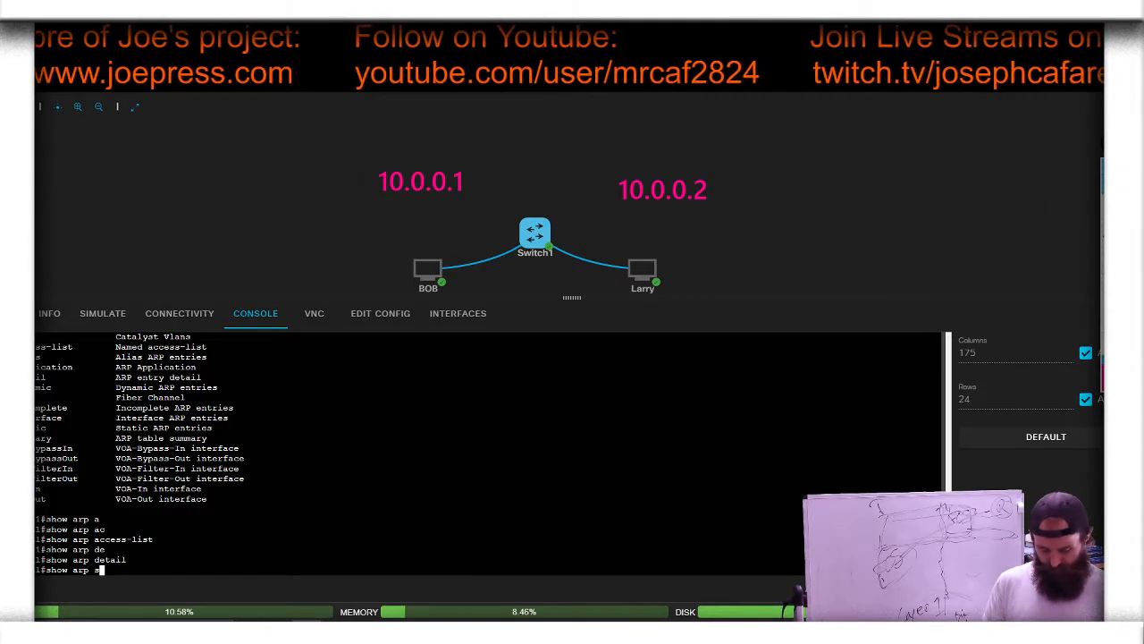
key("Tab")
key("Return")
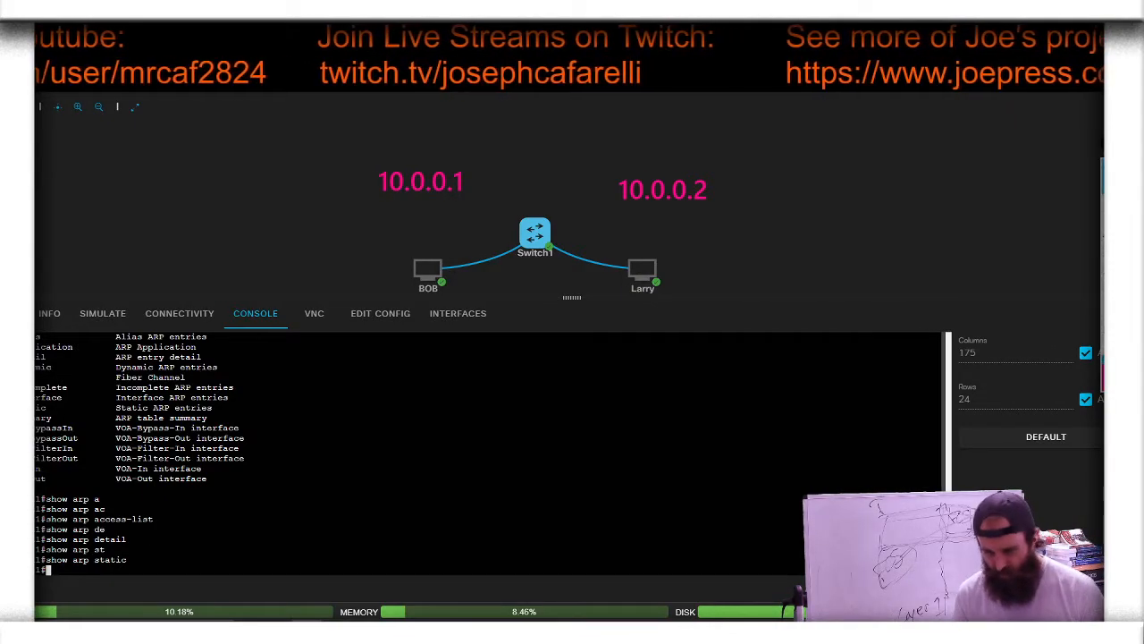
Step: Remove the static keyword from the recalled command and page through the show arp help for other options
key("Up")
key("BackSpace")
key("BackSpace")
key("BackSpace")
key("BackSpace")
key("BackSpace")
key("BackSpace")
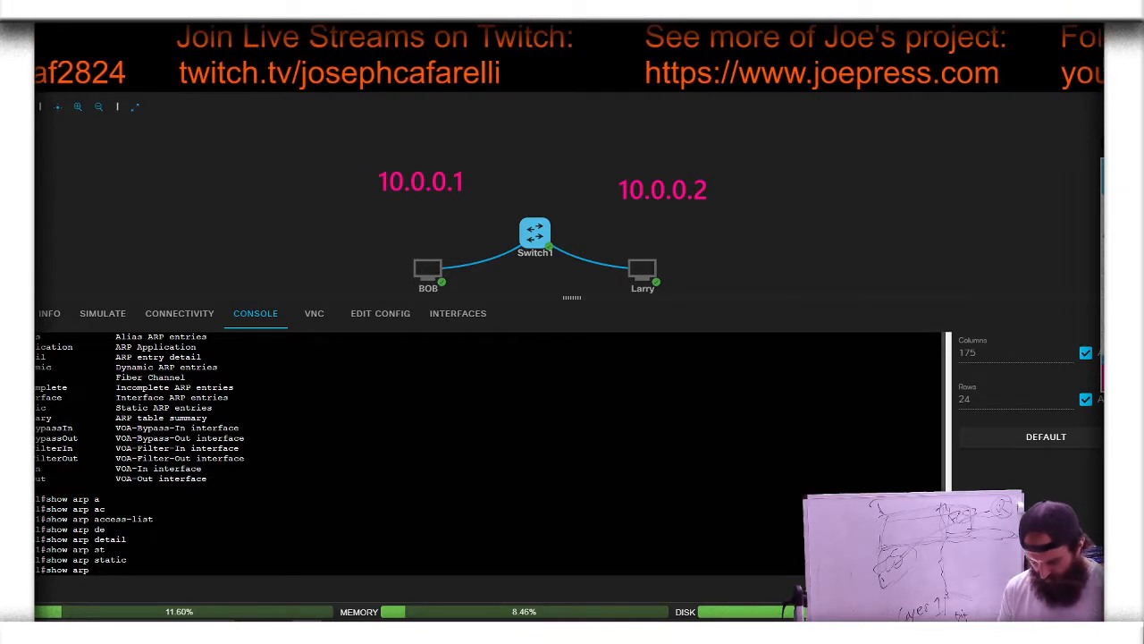
type("?")
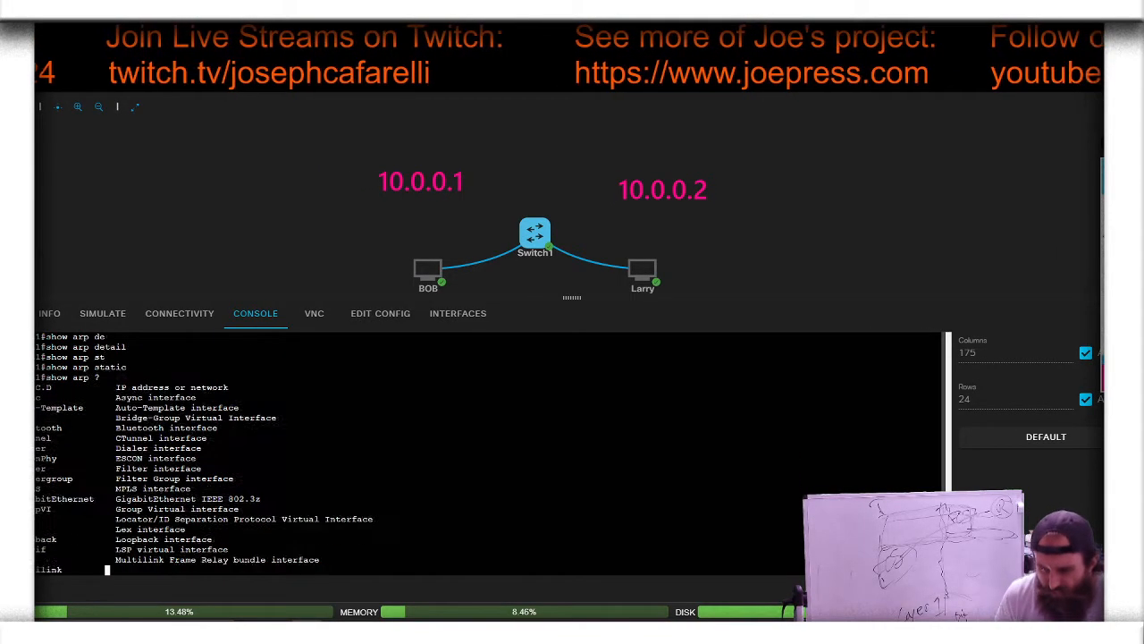
key("space")
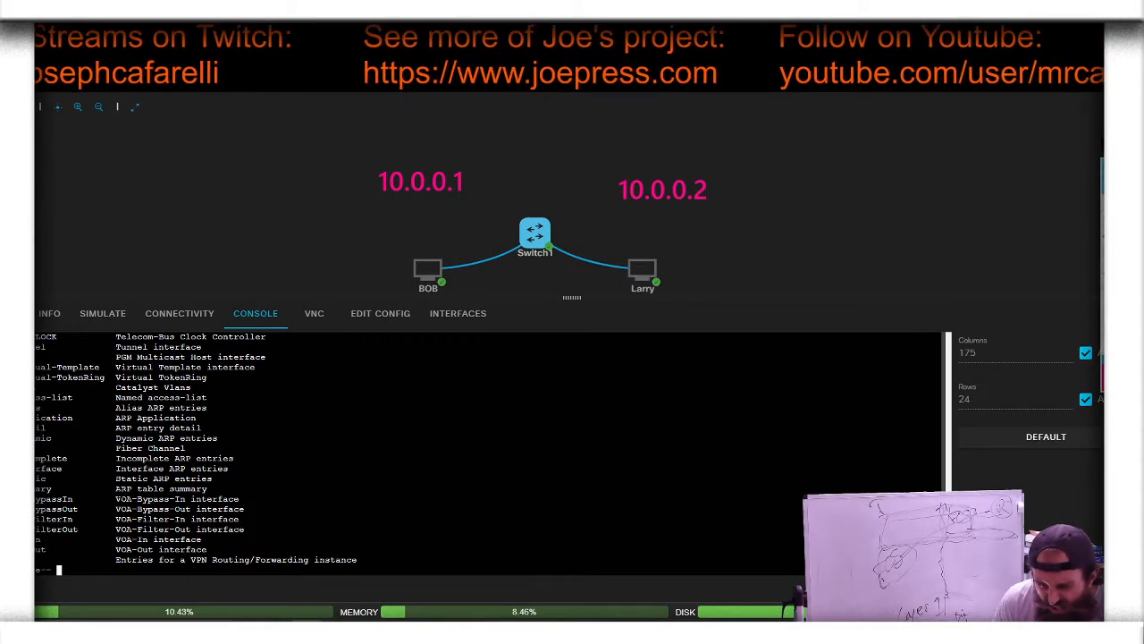
Step: Page to the end of the show arp help and run show arp dynamic on Switch1
key("space")
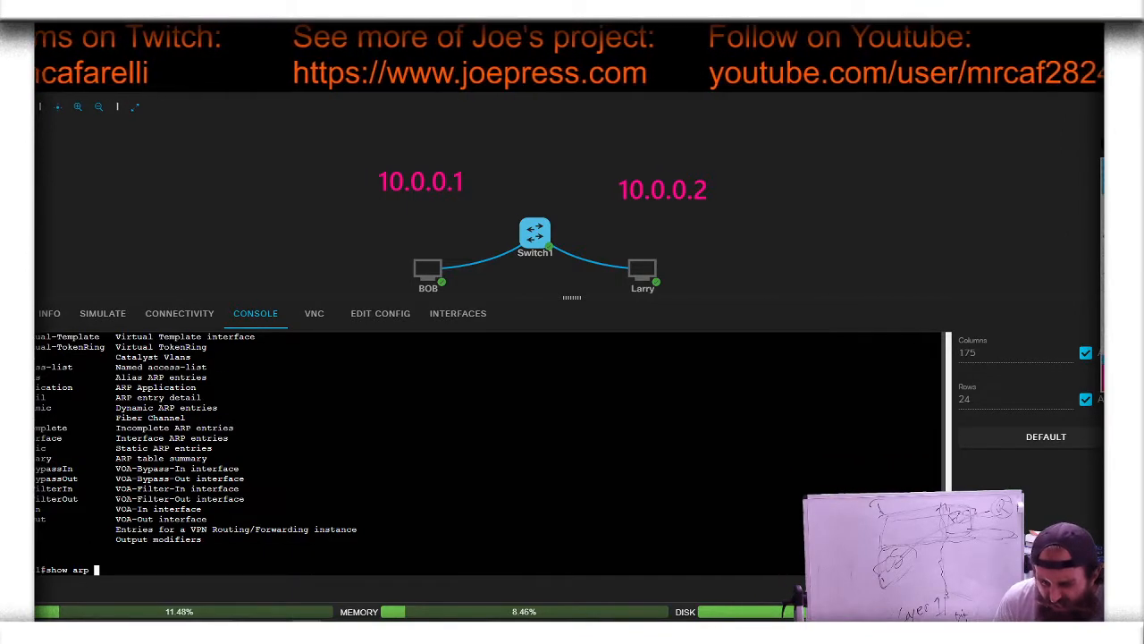
type("dy")
key("Tab")
key("Return")
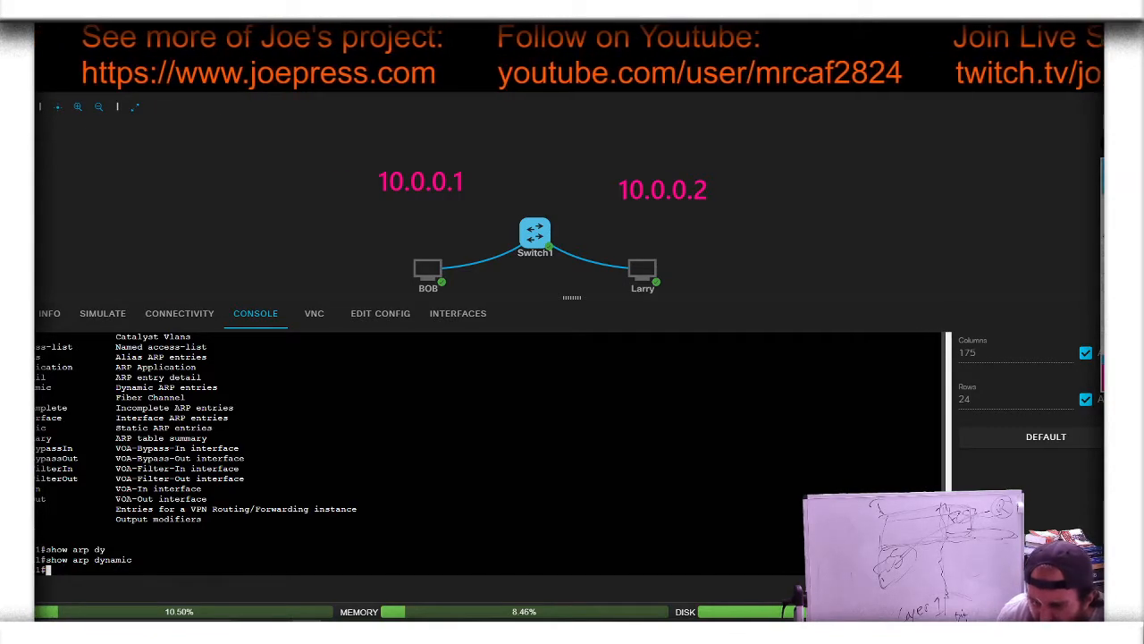
Step: Replace the dynamic keyword in the recalled command and run show arp summary
key("Up")
key("BackSpace")
key("BackSpace")
key("BackSpace")
key("BackSpace")
key("BackSpace")
key("BackSpace")
key("BackSpace")
type("sum")
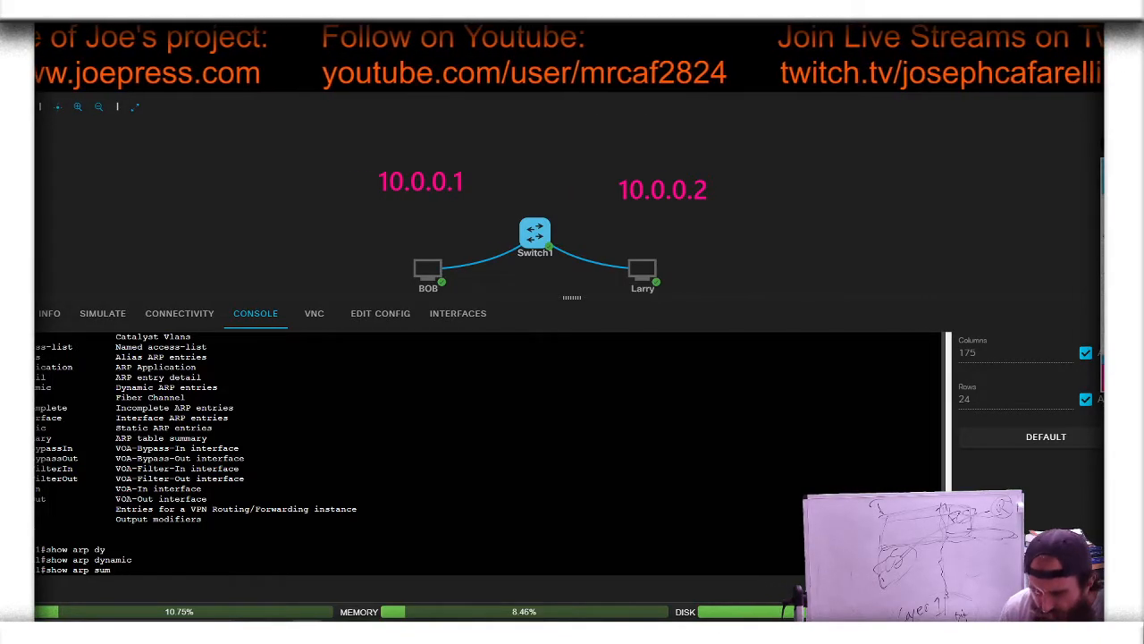
key("Tab")
key("Return")
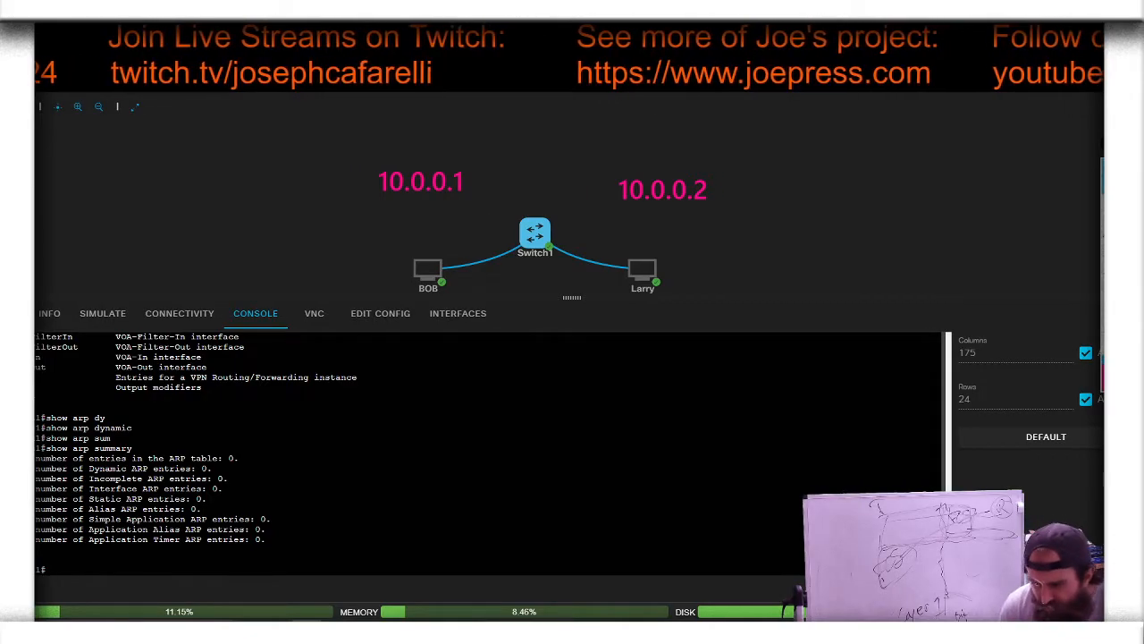
Step: Review the listed show arp keywords and run show arp interface in place of the summary command
scroll(488, 453, "up", 3)
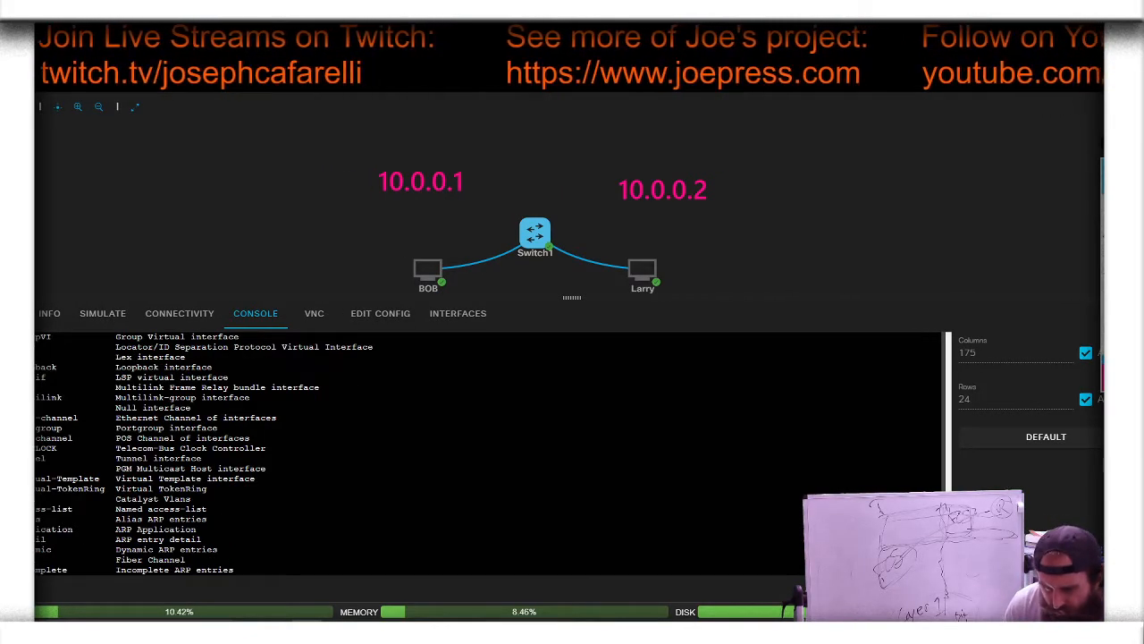
scroll(488, 453, "down", 2)
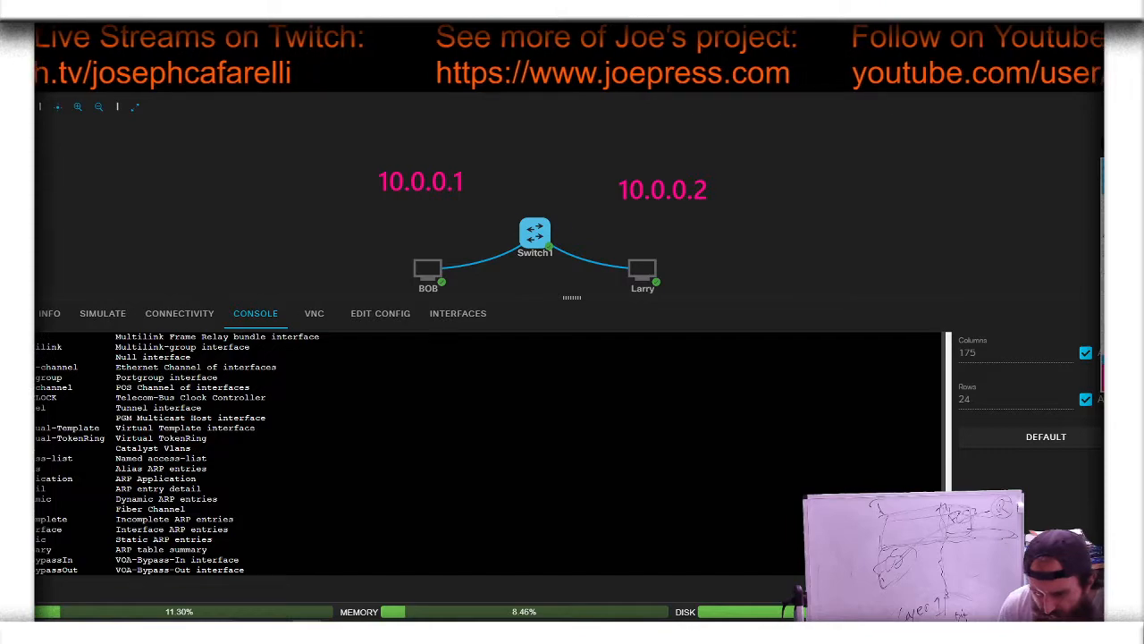
scroll(488, 453, "down", 2)
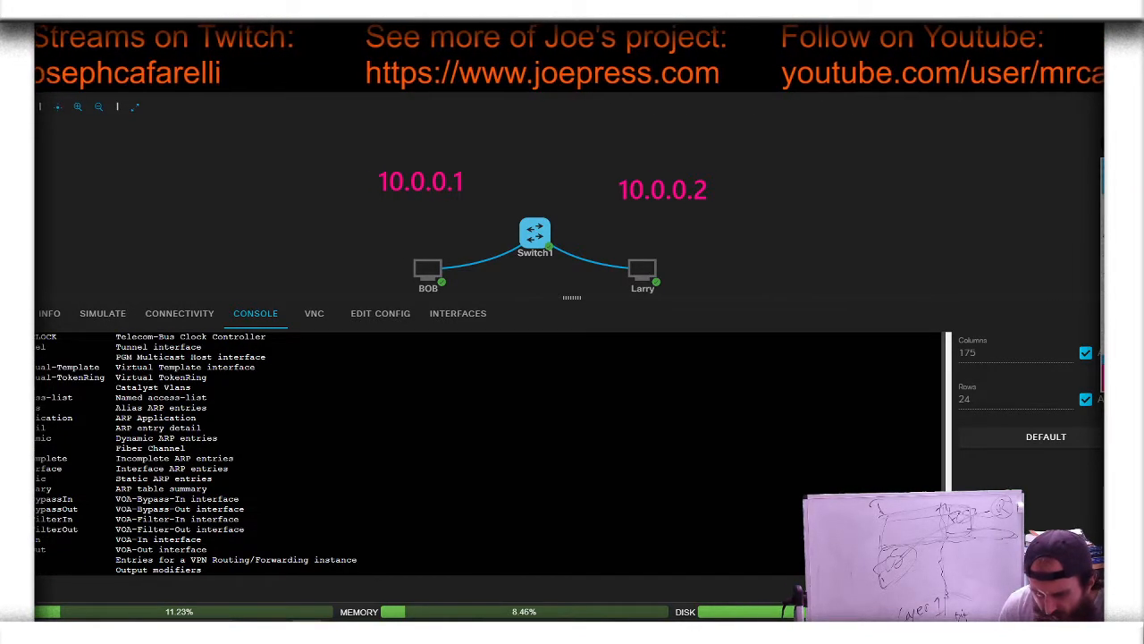
scroll(489, 453, "down", 6)
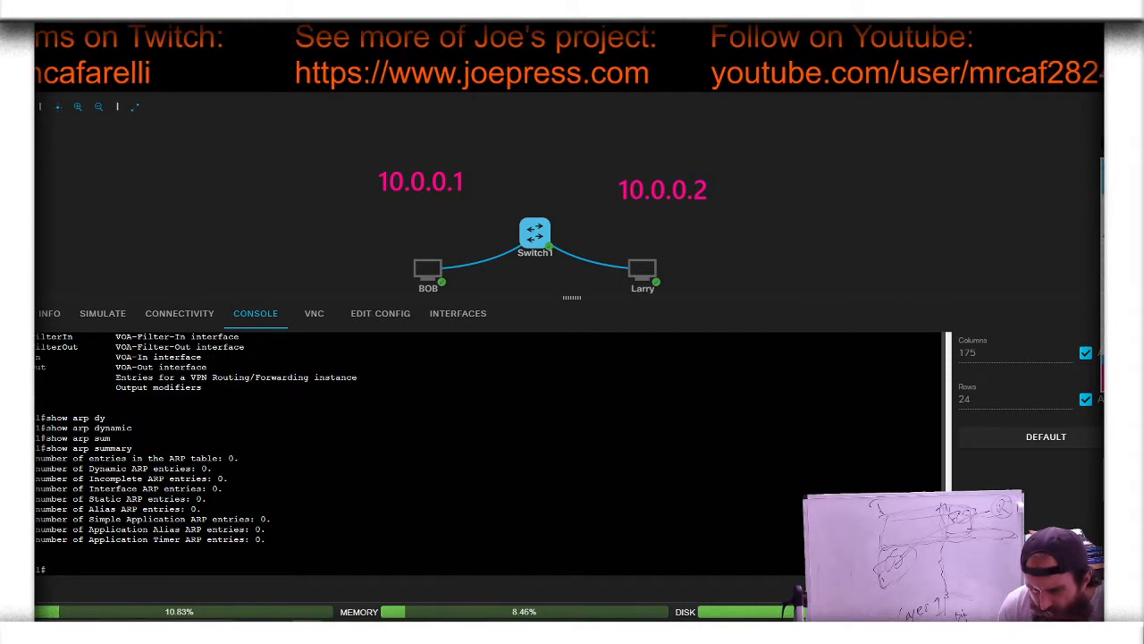
key("Up")
key("BackSpace")
key("BackSpace")
key("BackSpace")
key("BackSpace")
key("BackSpace")
key("BackSpace")
key("BackSpace")
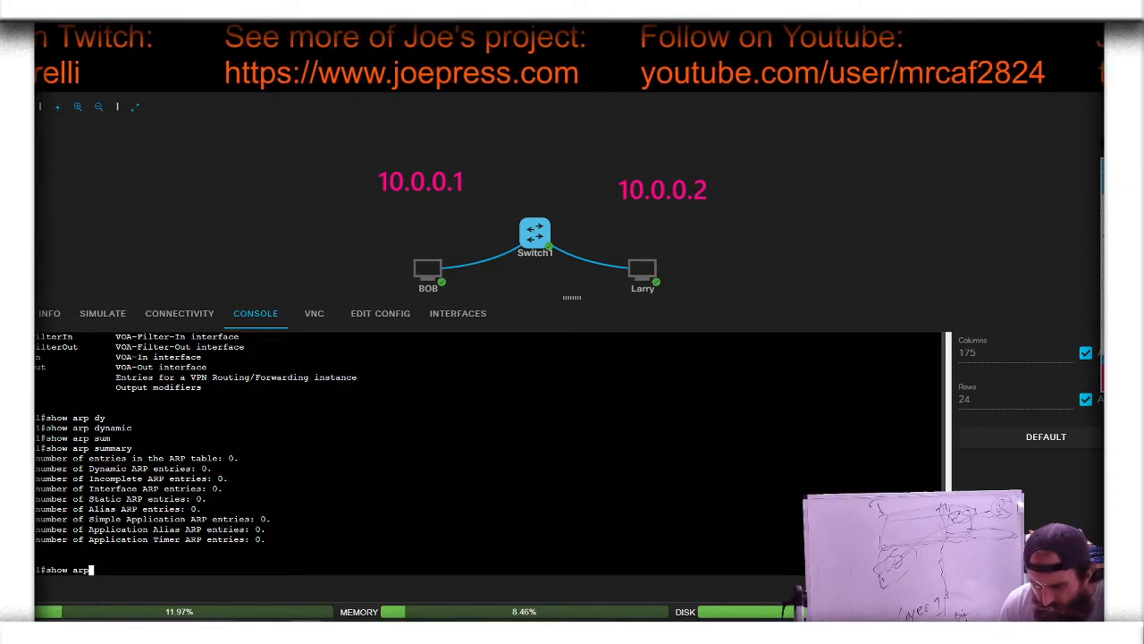
type("in")
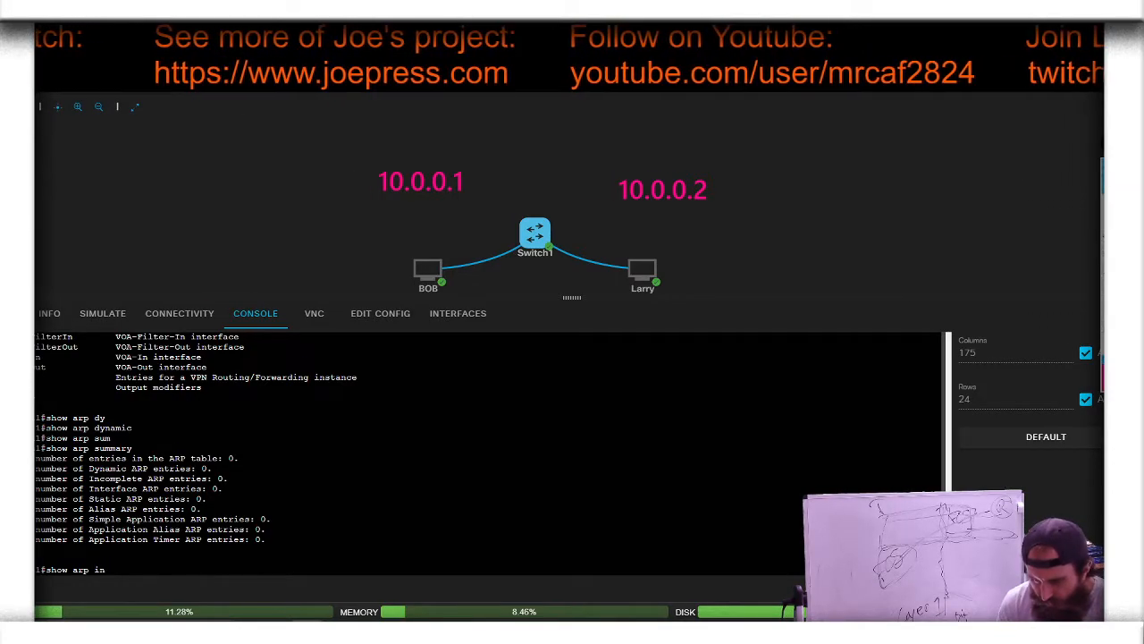
key("Tab")
key("Tab")
type("t")
key("Tab")
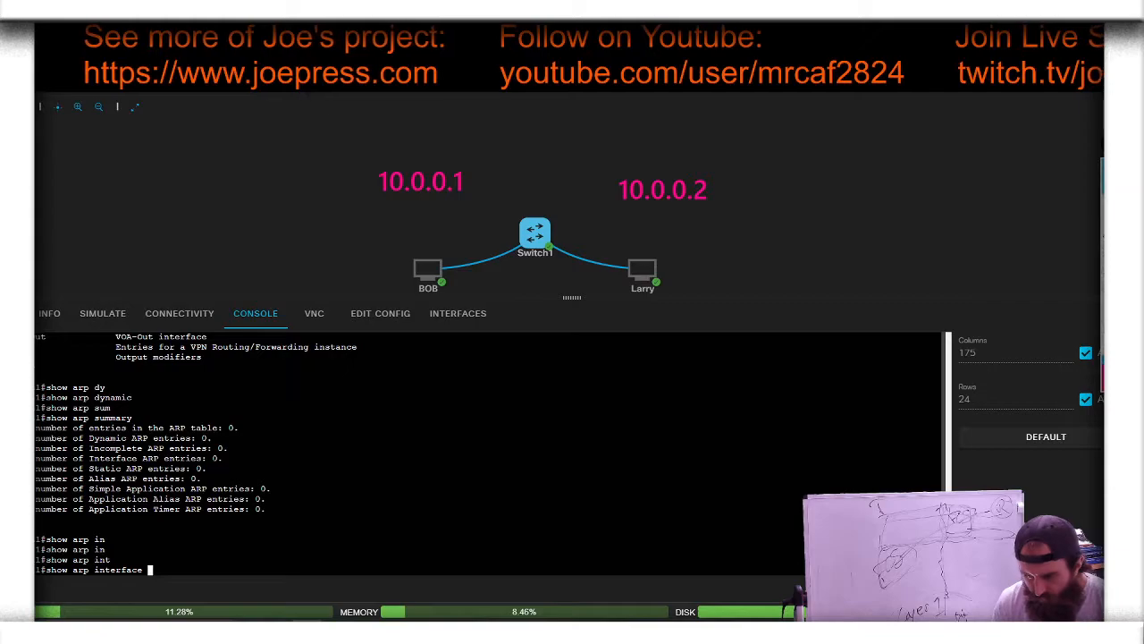
key("Return")
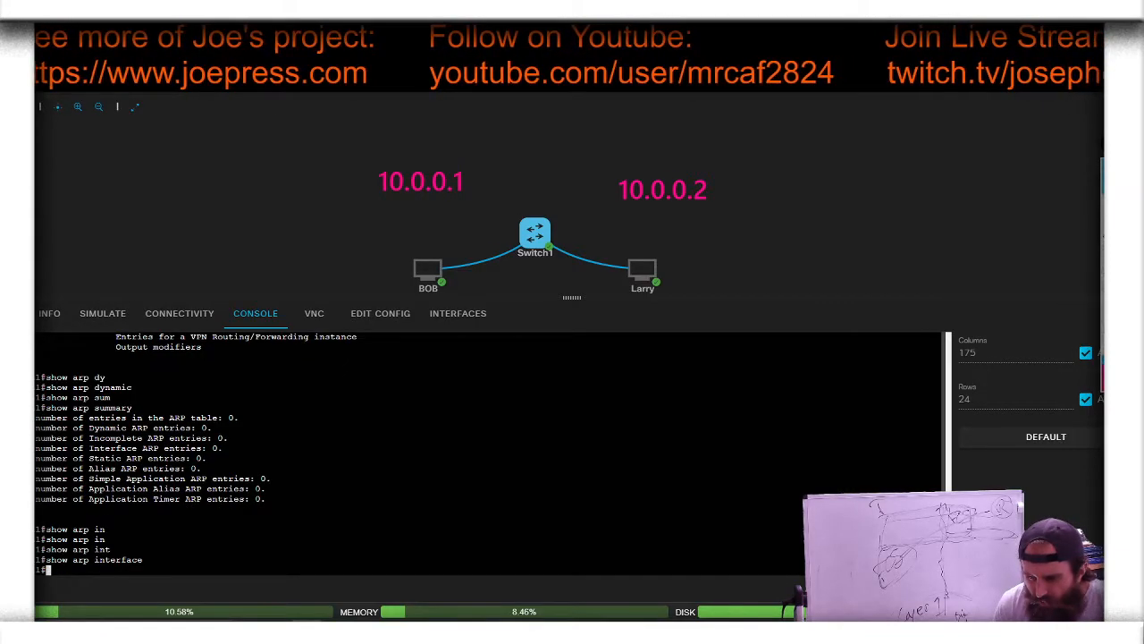
Step: Recheck the earlier ARP help output and list the keywords available for show mac
scroll(488, 453, "up", 5)
scroll(488, 453, "down", 3)
scroll(488, 453, "up", 2)
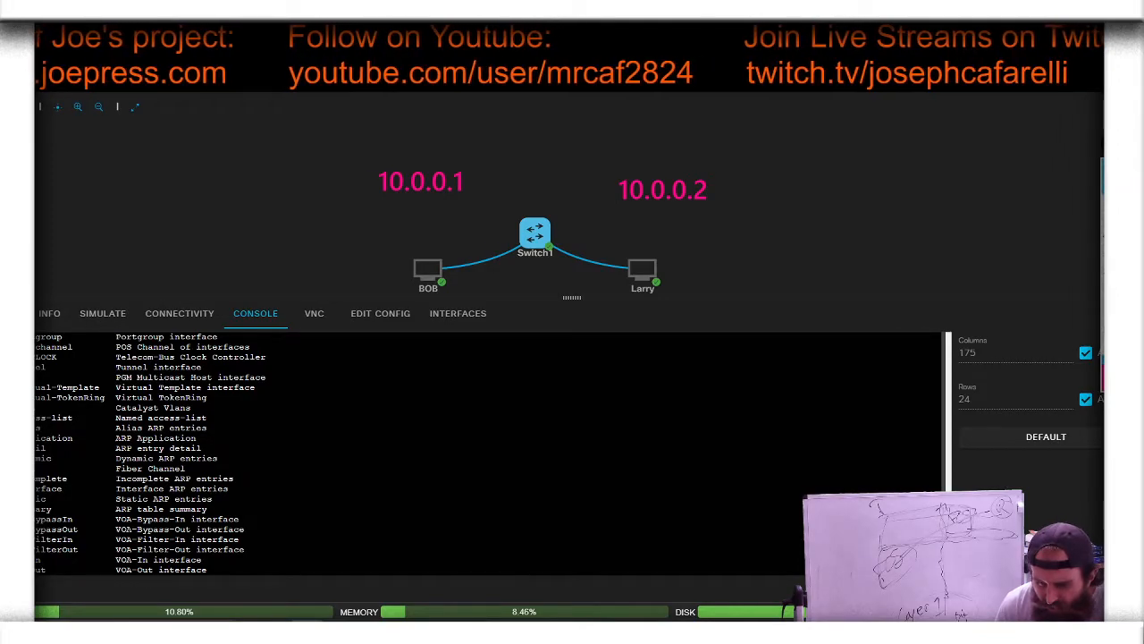
scroll(488, 454, "down", 5)
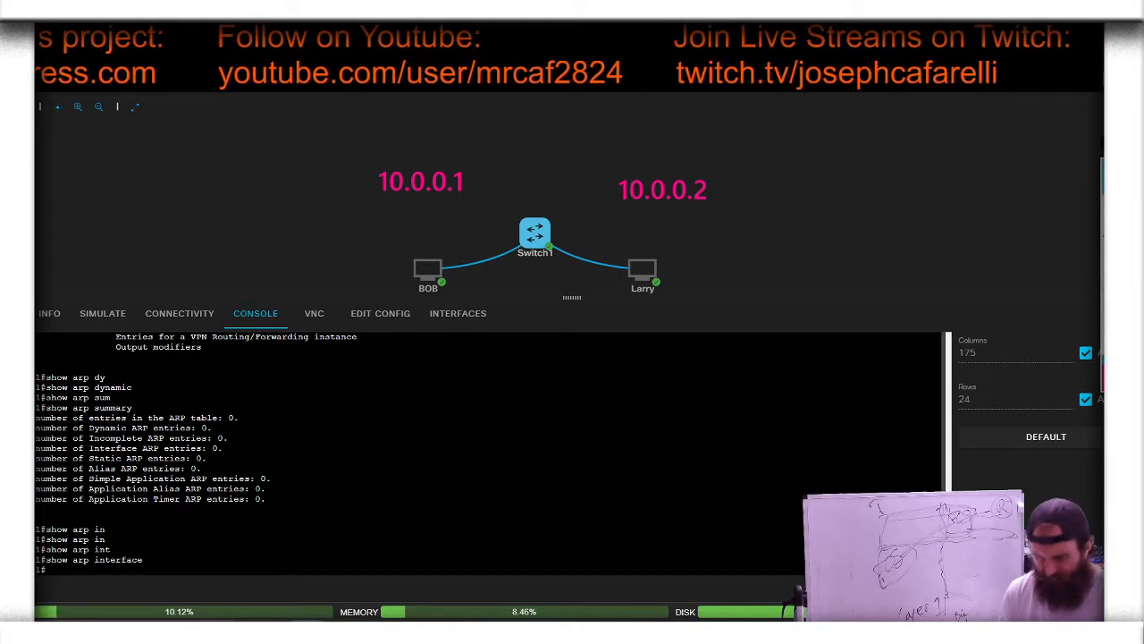
type("sho")
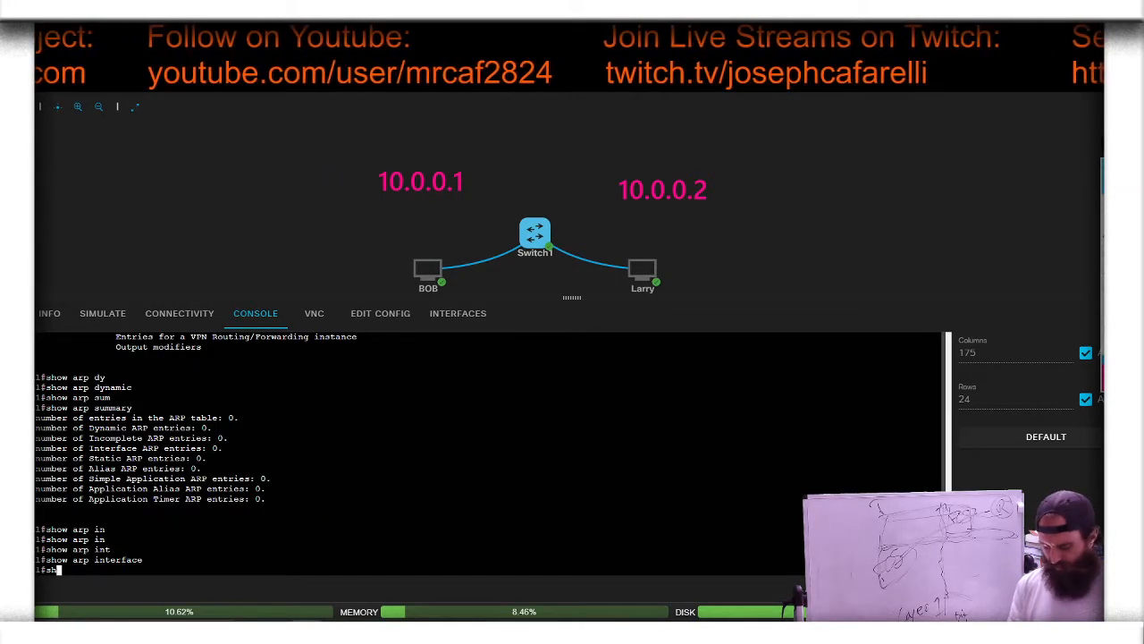
key("Return")
type("show mac")
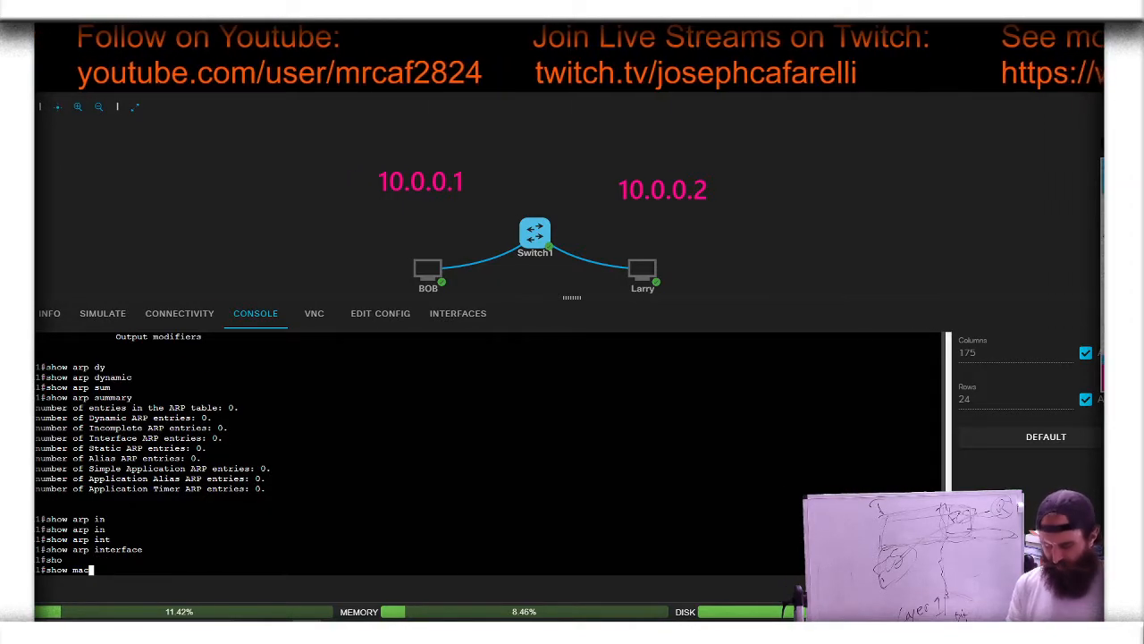
key("Tab")
type("?")
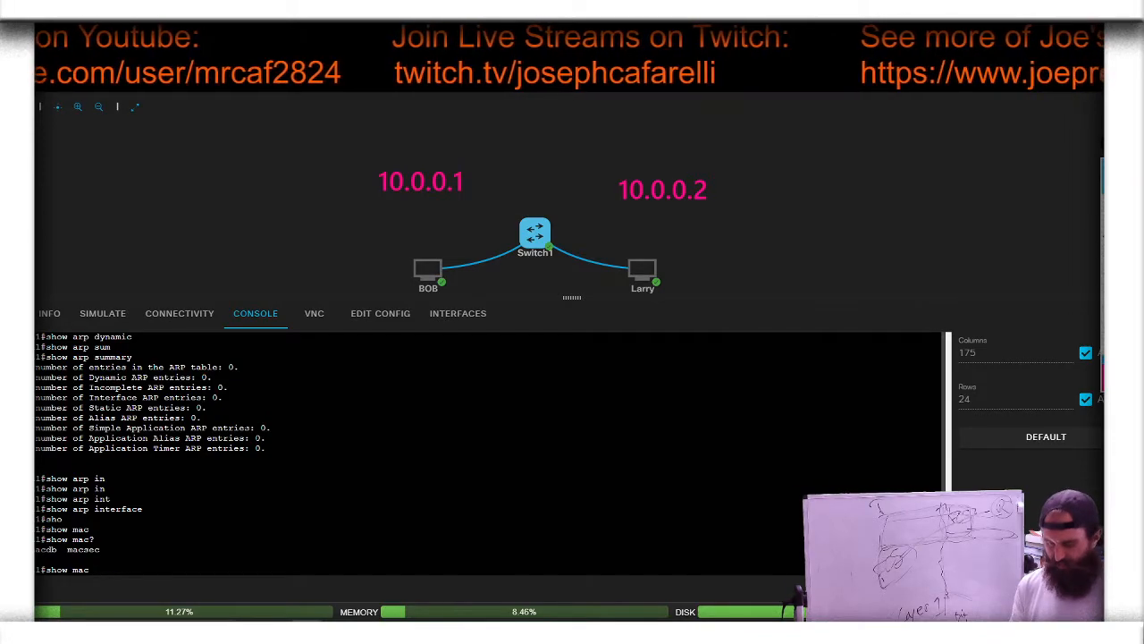
type(" ?")
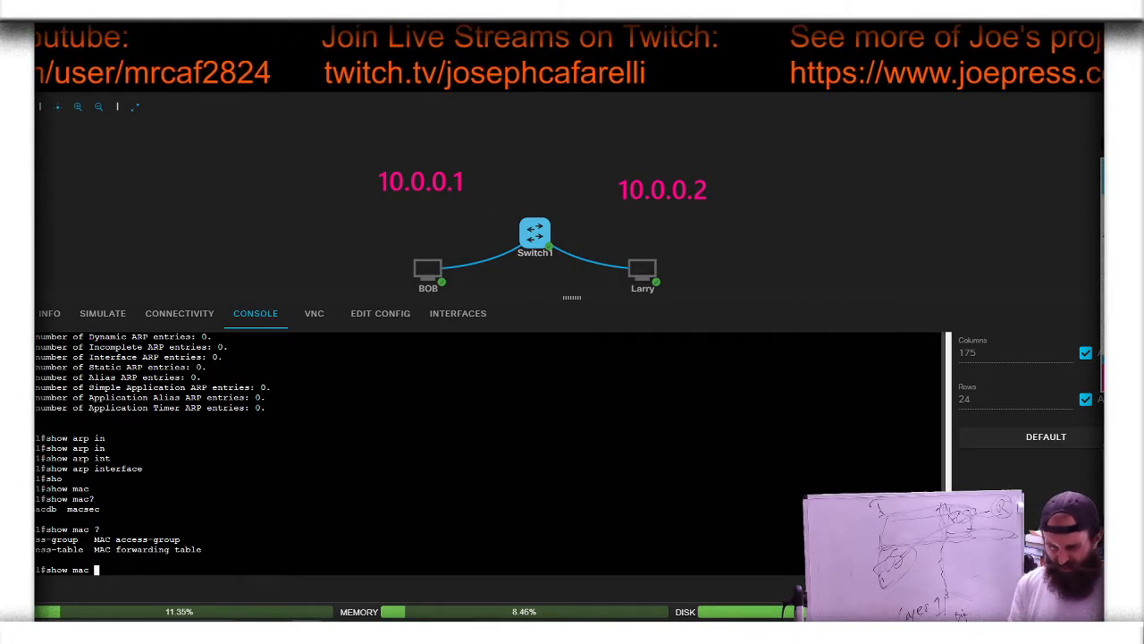
type("ad")
Step: Display Switch1's MAC table with show mac address-table and highlight the two dynamic MAC entries
key("Tab")
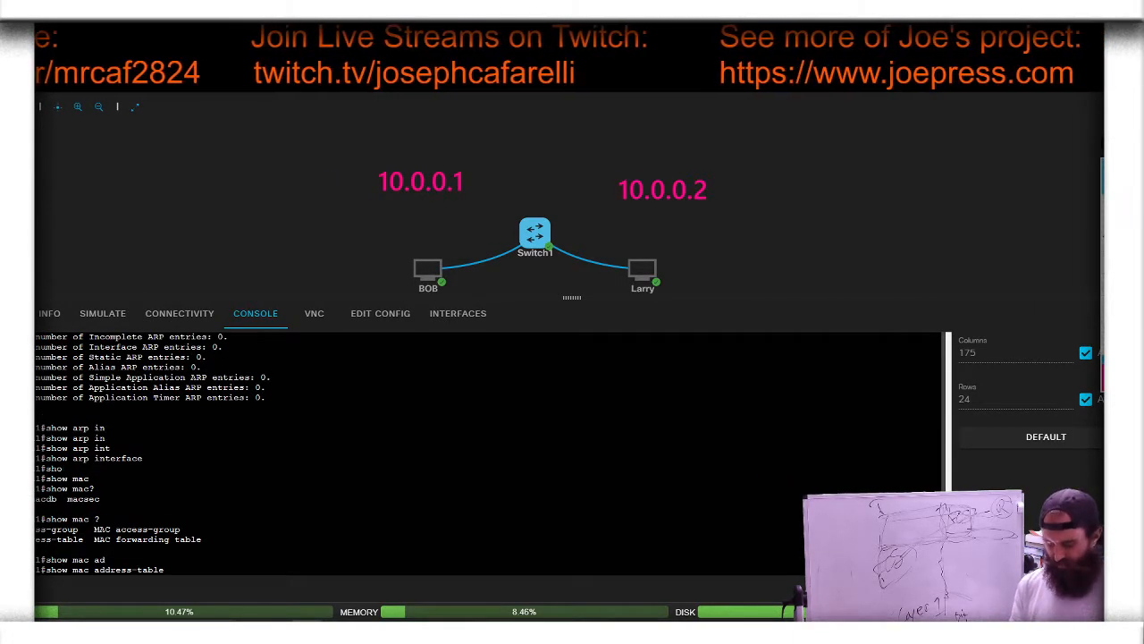
key("Return")
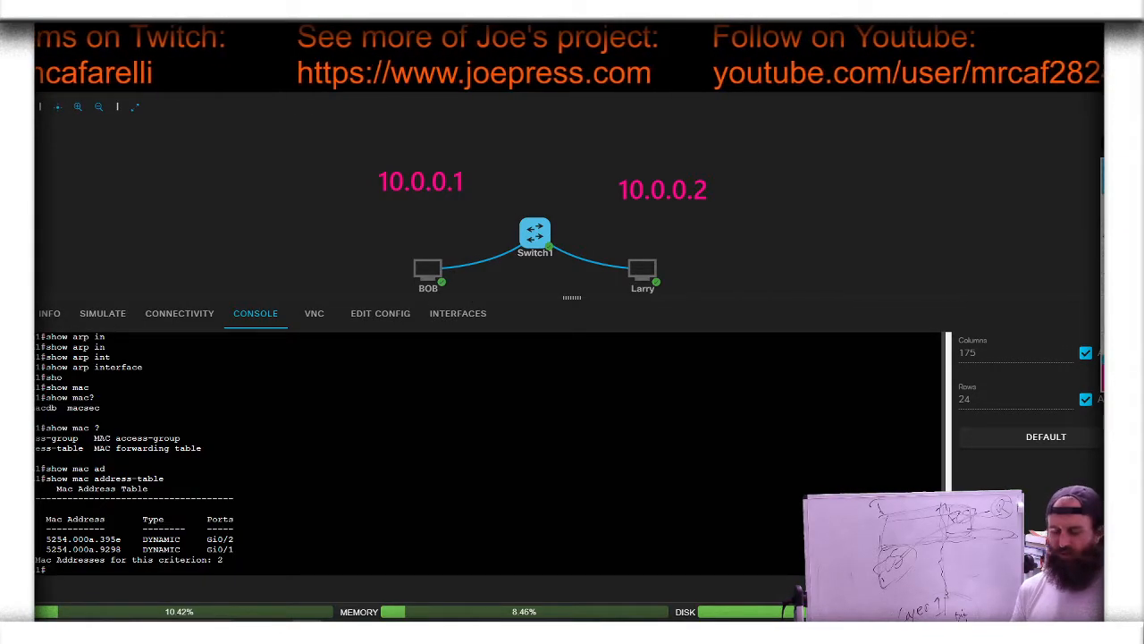
left_click_drag(47, 539, 116, 550)
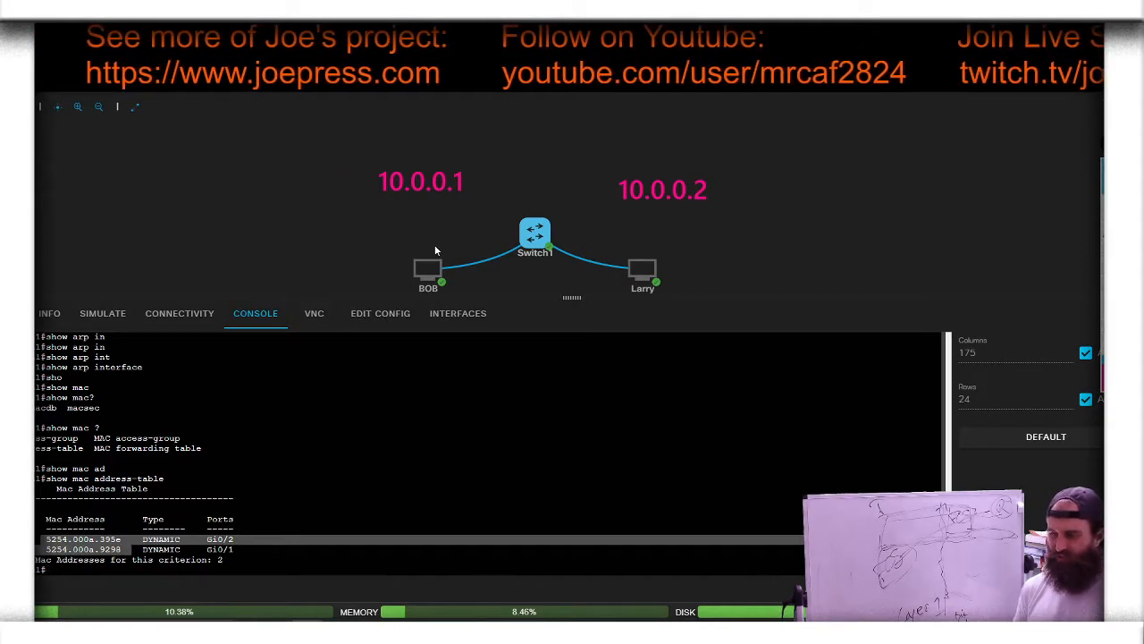
Step: Open BOB's console to view its interface and ping output, and collapse the lower pane
mouse_move(633, 270)
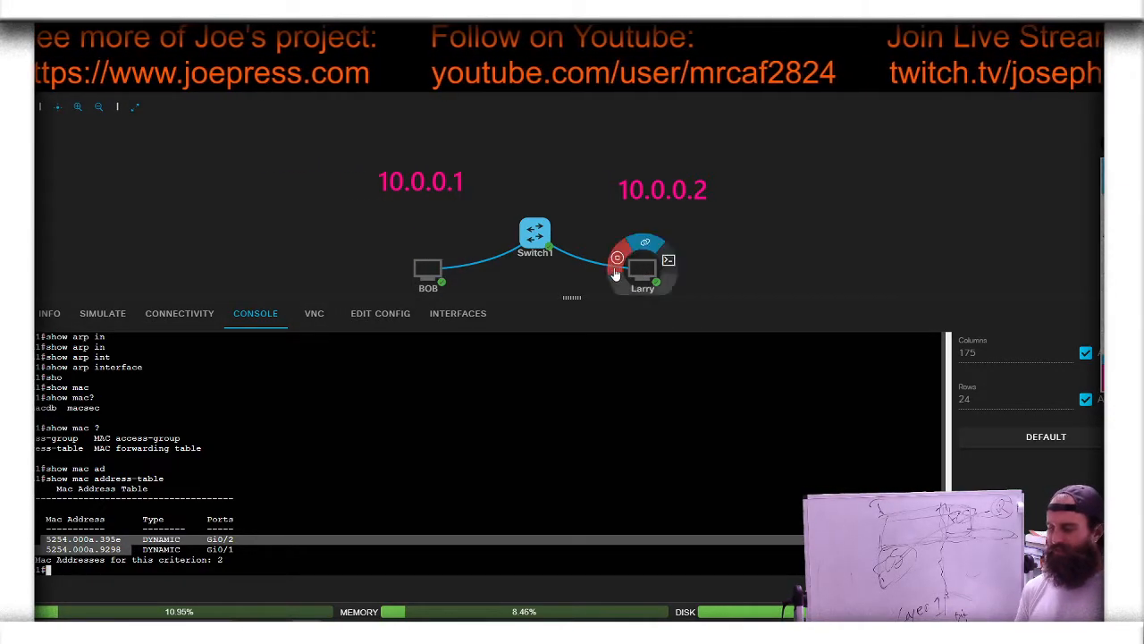
left_click(453, 262)
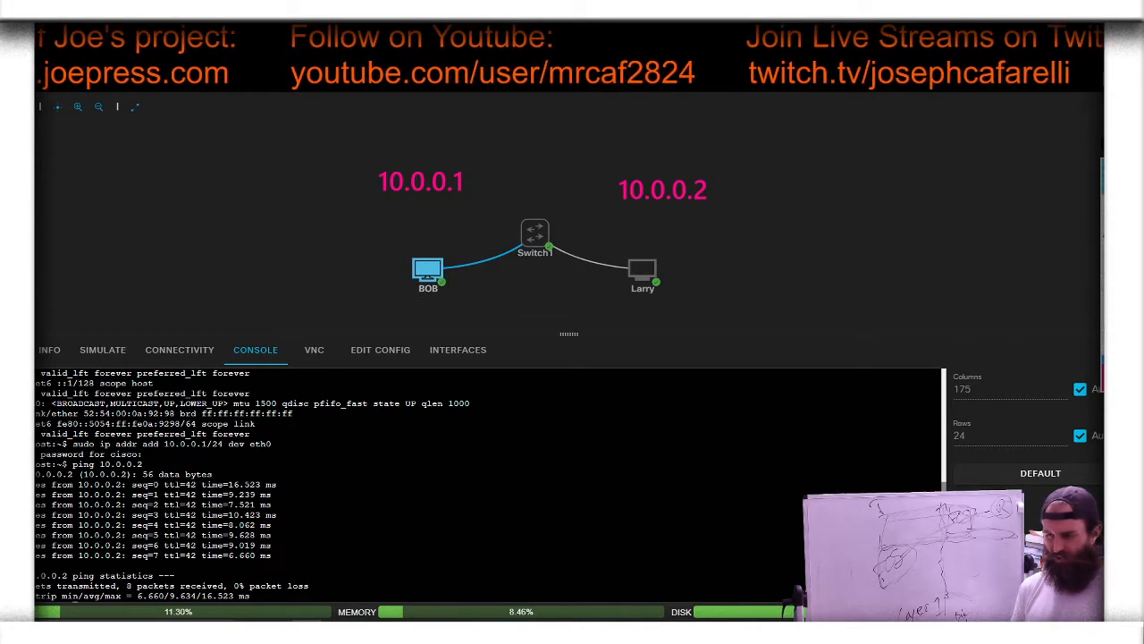
left_click(569, 334)
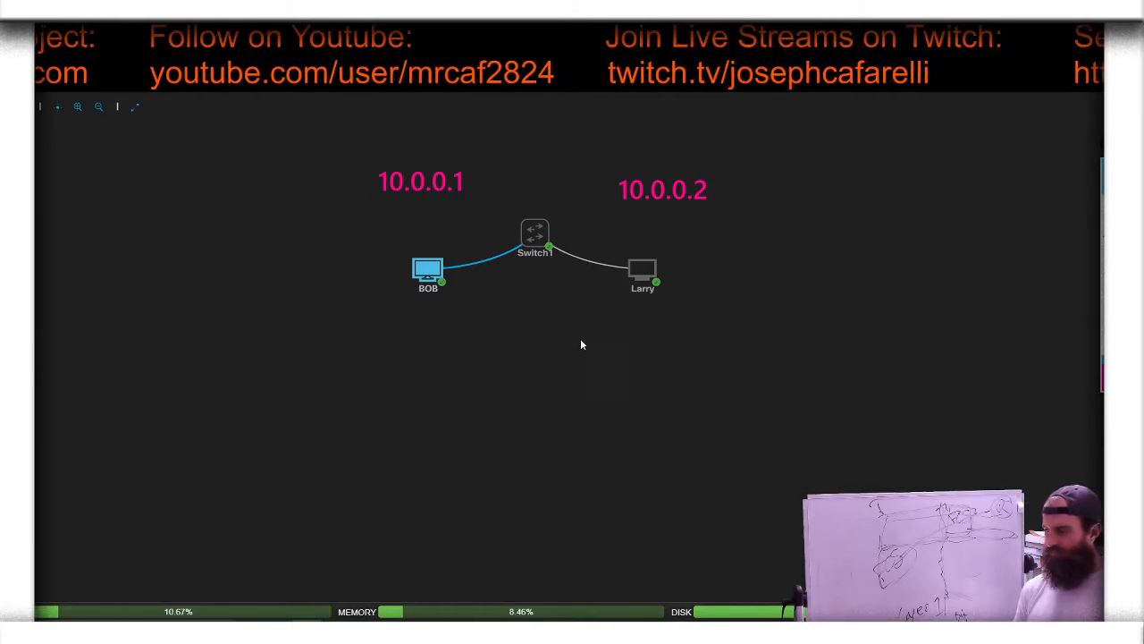
Step: Reopen the CCNA Chap2 lab from the lab list and try to open BOB's console
left_click(967, 94)
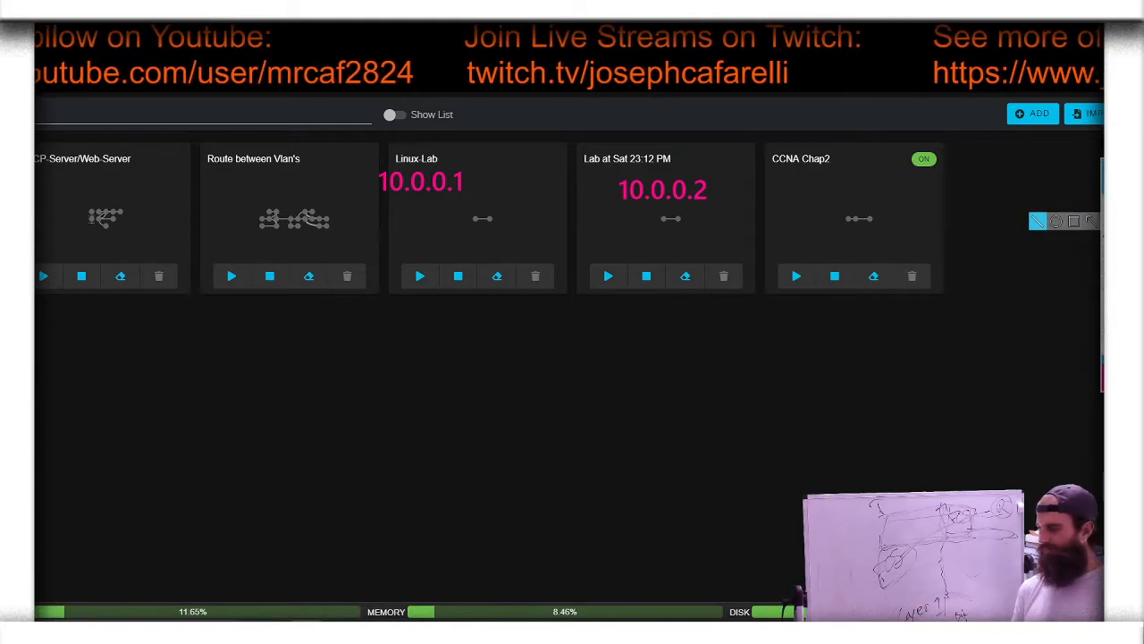
left_click(918, 214)
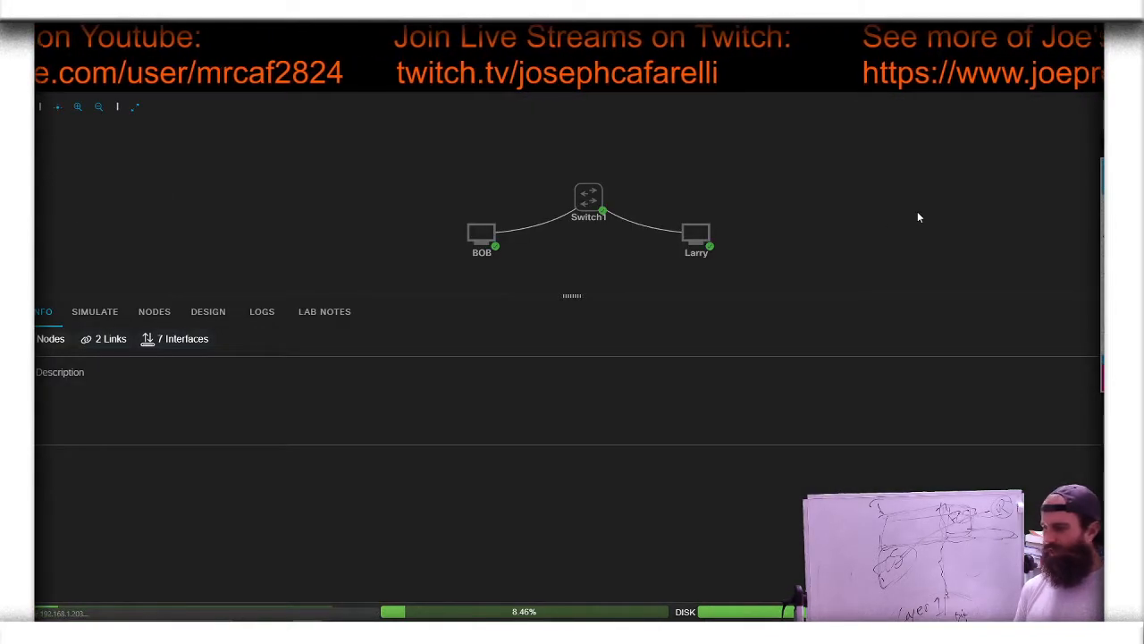
mouse_move(457, 228)
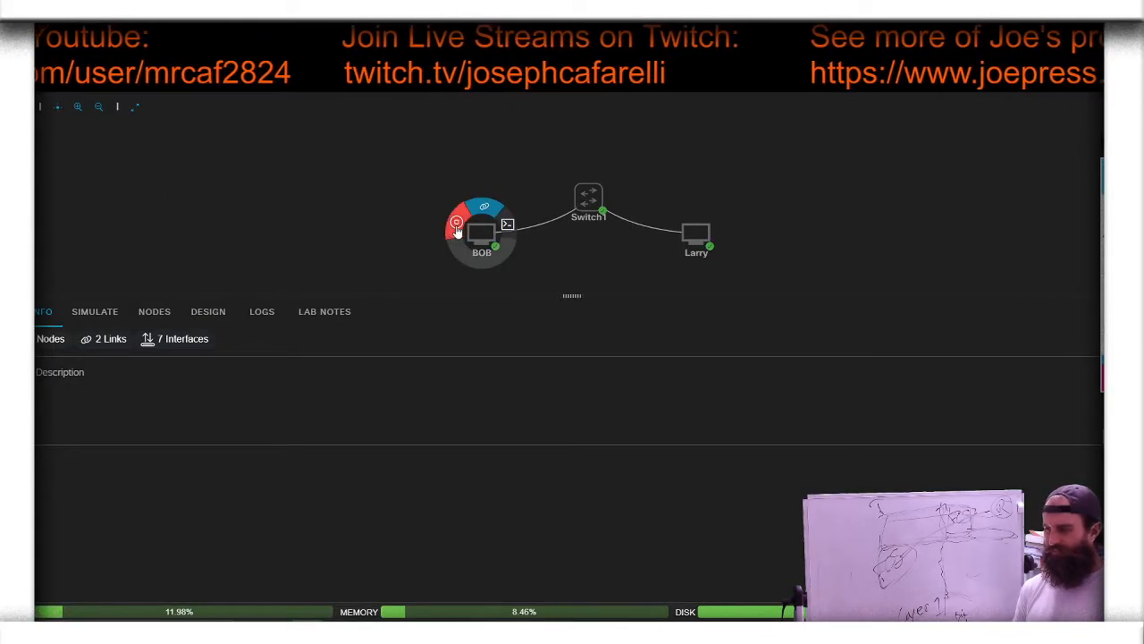
left_click(507, 229)
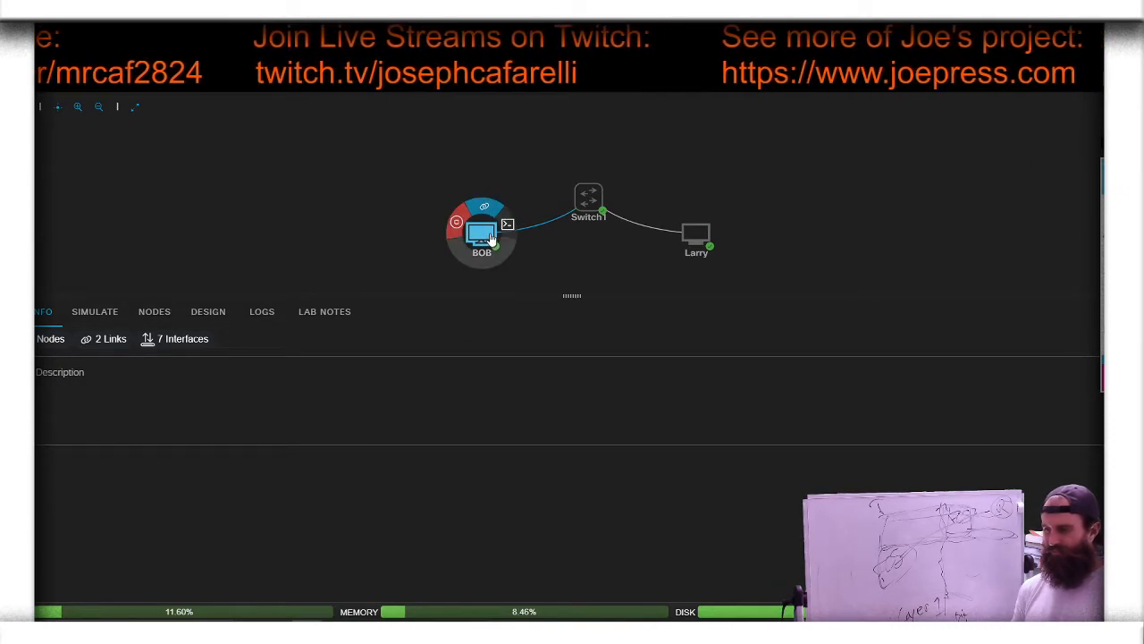
left_click(509, 230)
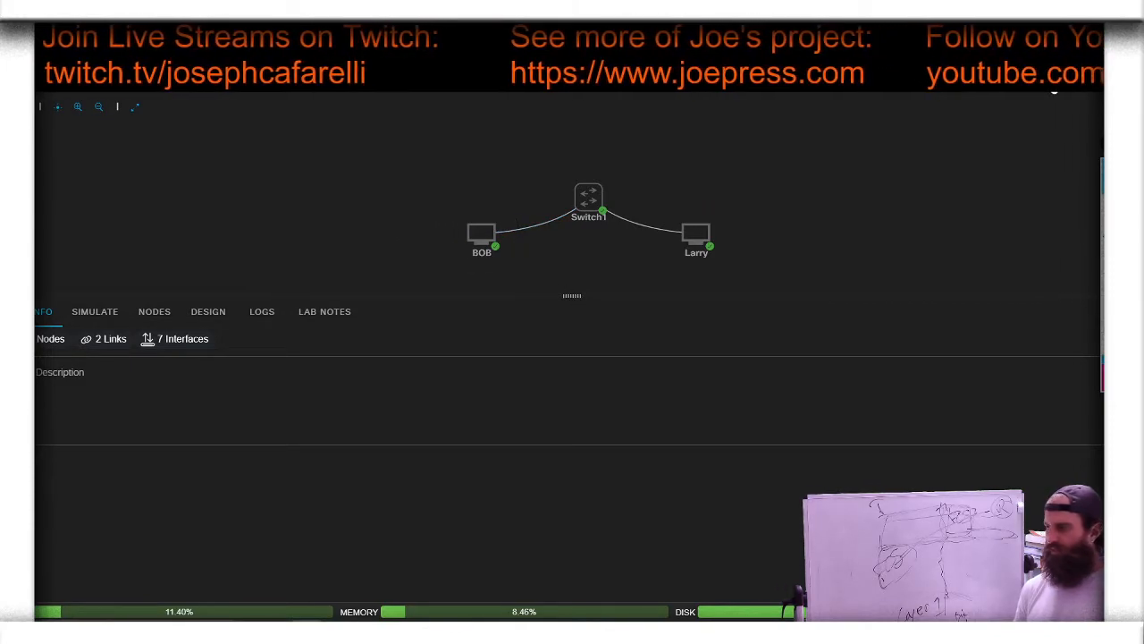
Step: Return to the lab list, briefly open Lab at Sat 23:12 PM, and reload the CCNA Chap2 lab
left_click(979, 80)
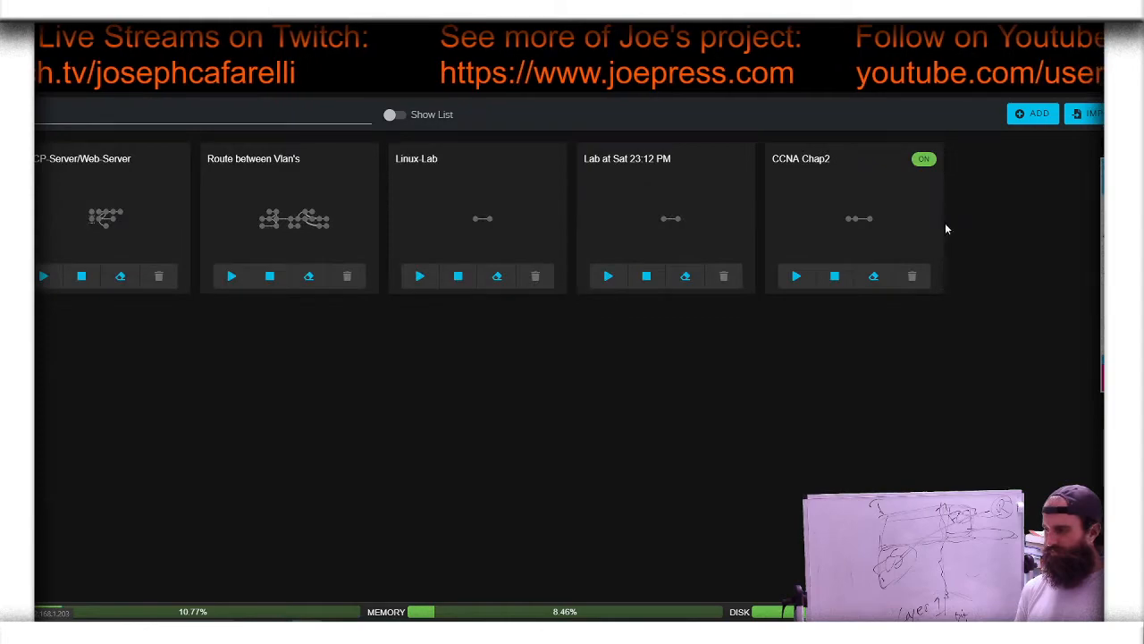
left_click(691, 202)
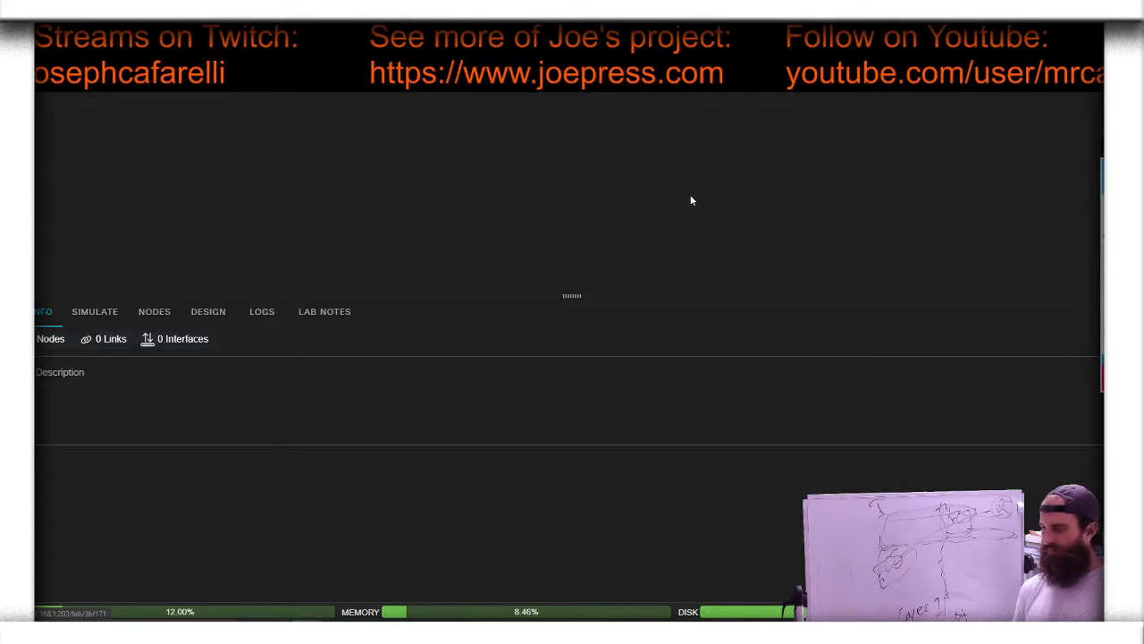
left_click(965, 93)
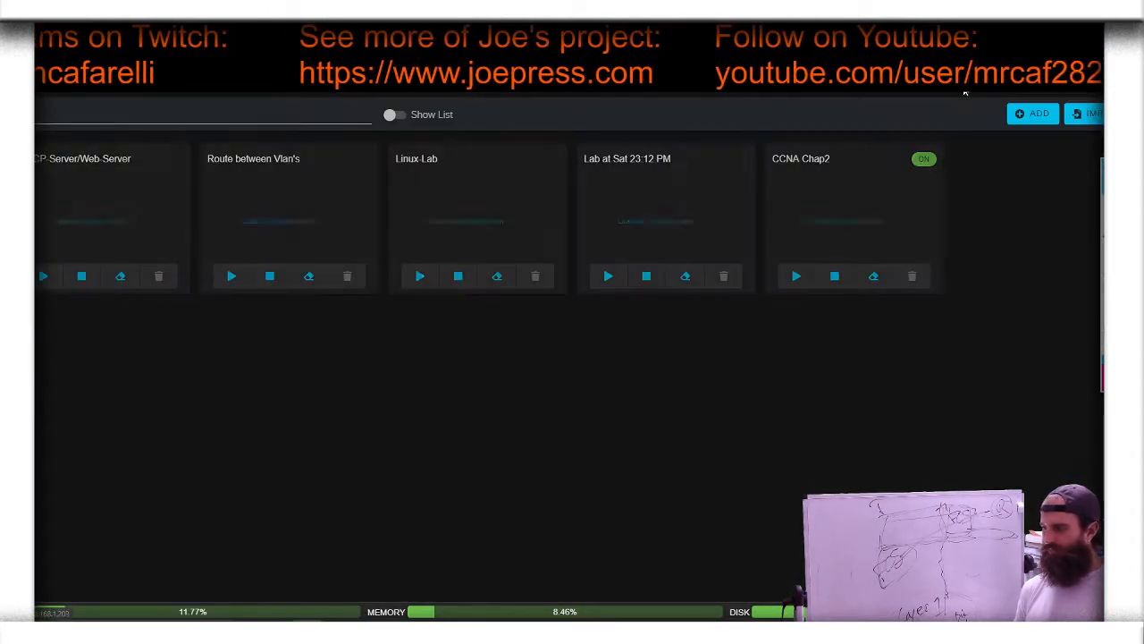
left_click(908, 204)
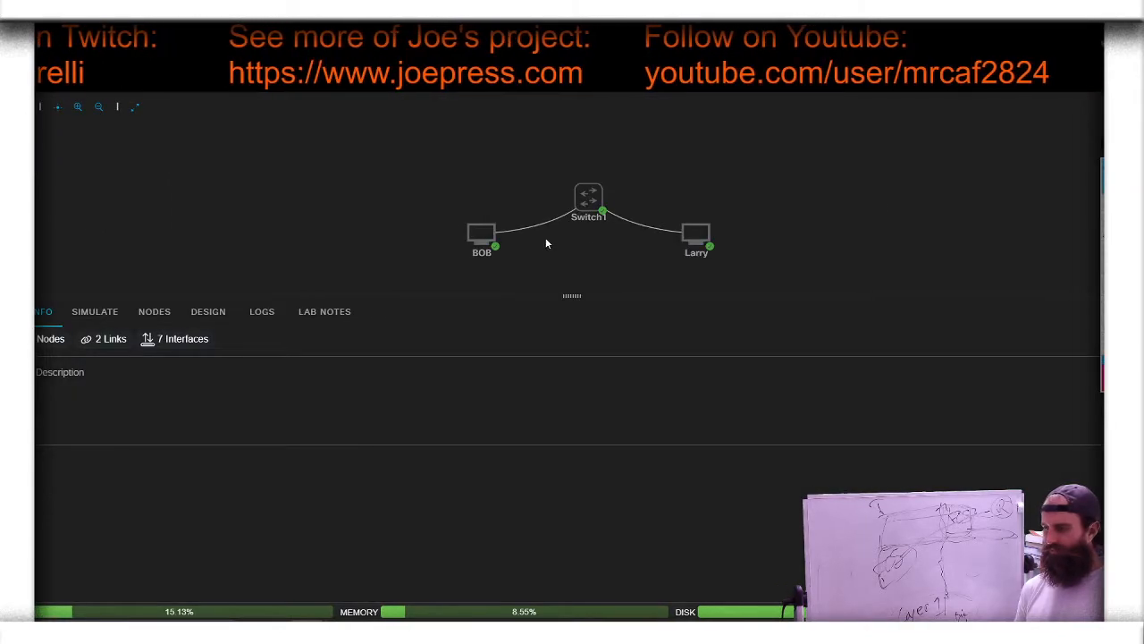
Step: Enlarge the topology area and open and activate Switch1's console
left_click_drag(577, 313, 573, 373)
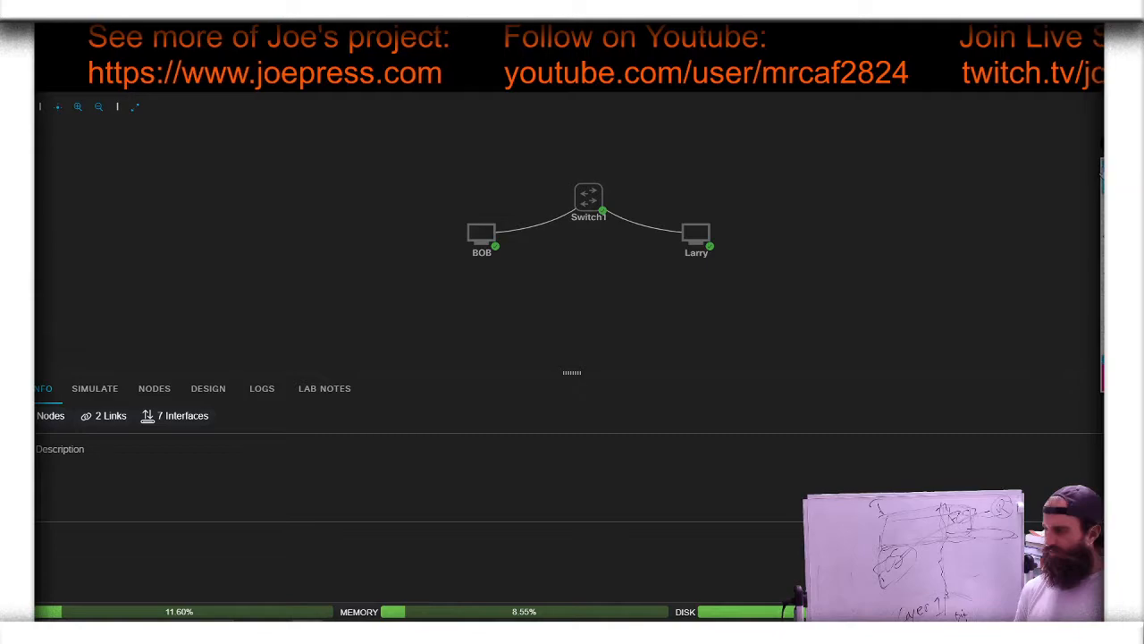
left_click(590, 197)
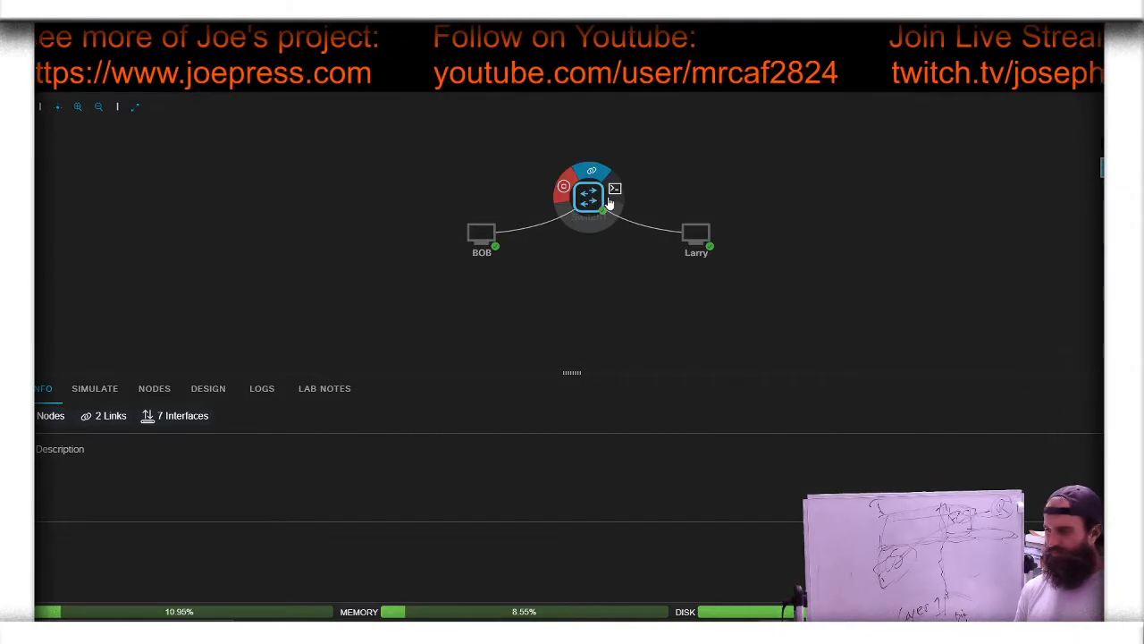
left_click(613, 188)
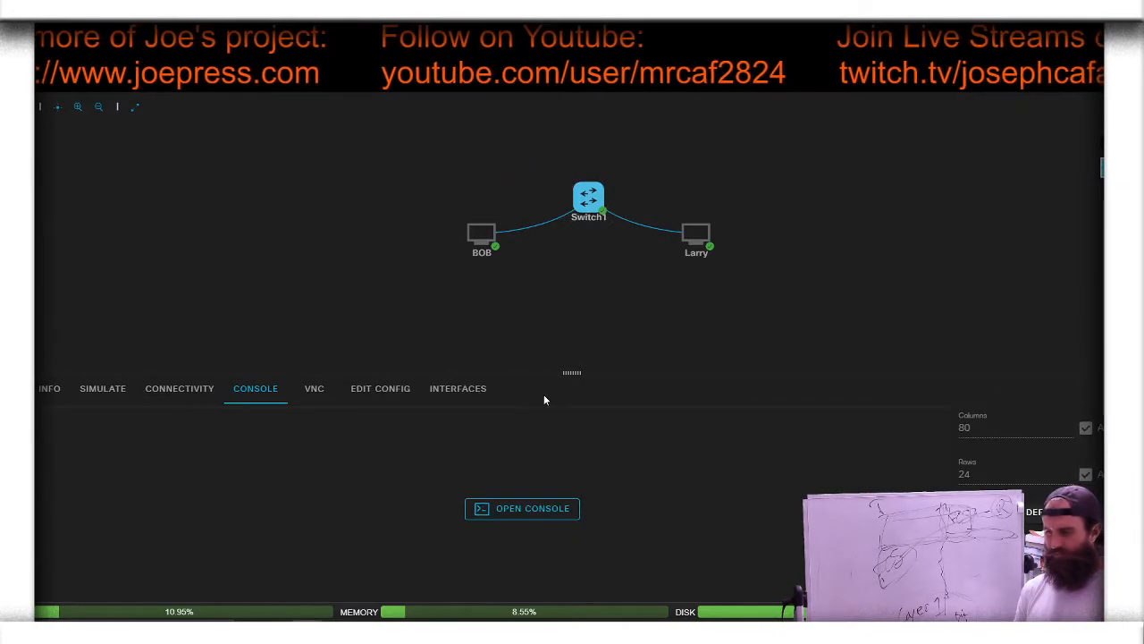
left_click(529, 506)
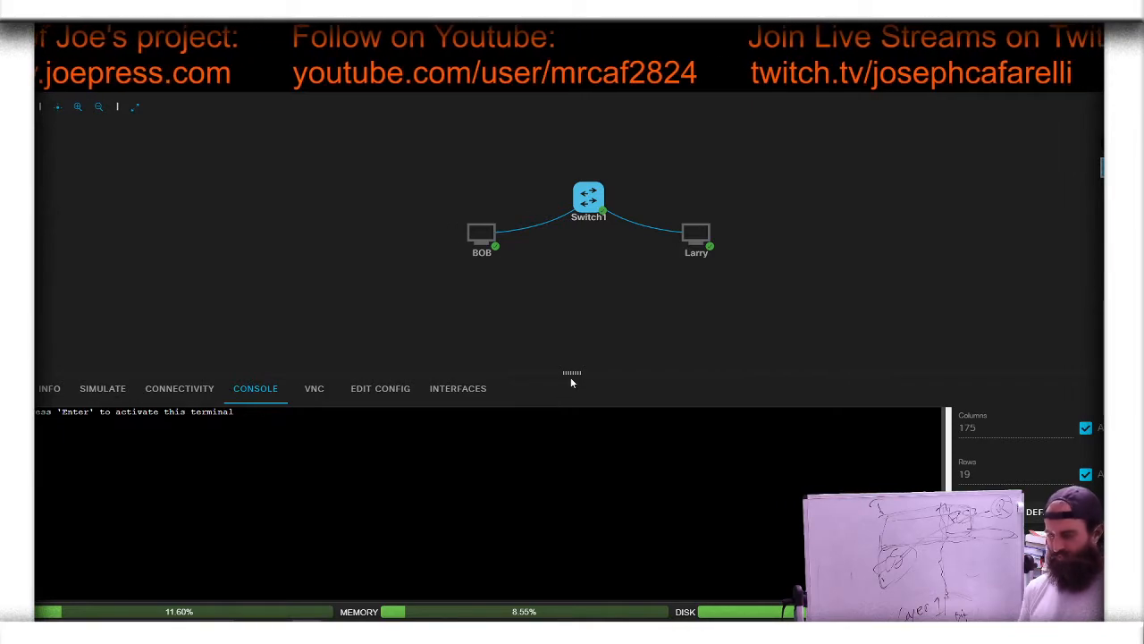
key("Return")
Step: Open BOB's console, run ip add, and highlight the MAC address of eth0
left_click(481, 234)
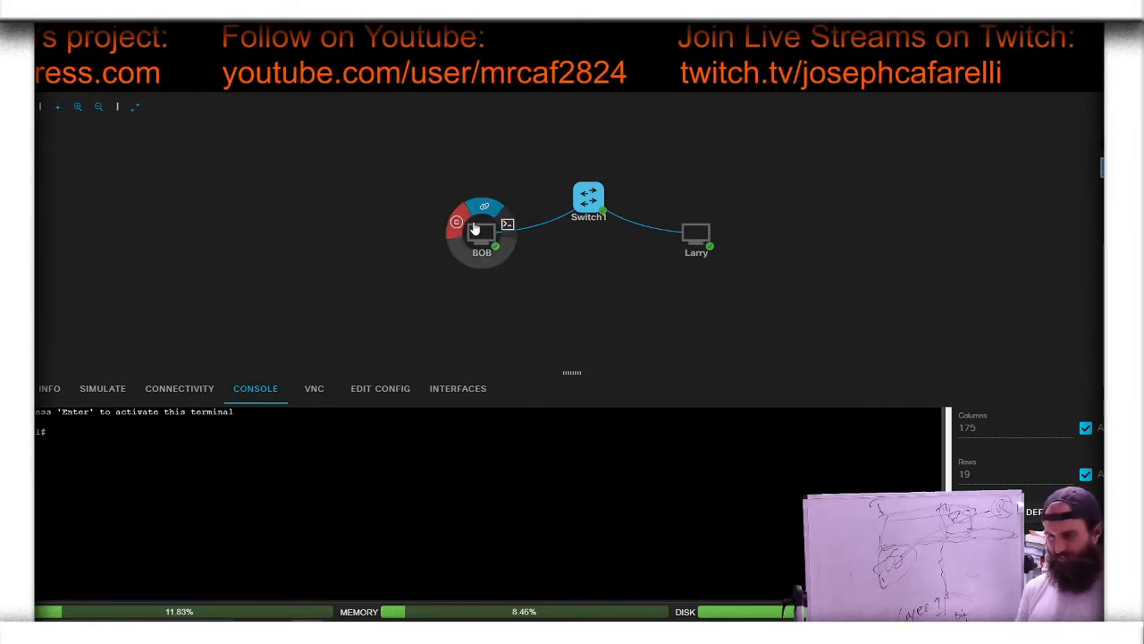
left_click(508, 224)
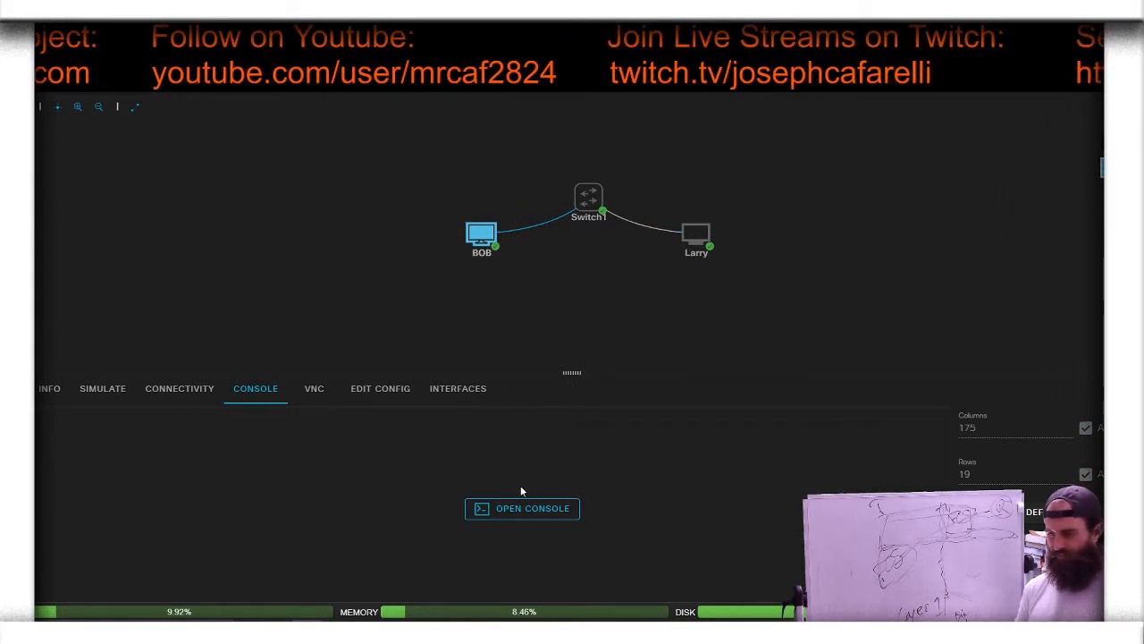
left_click(529, 508)
key("Return")
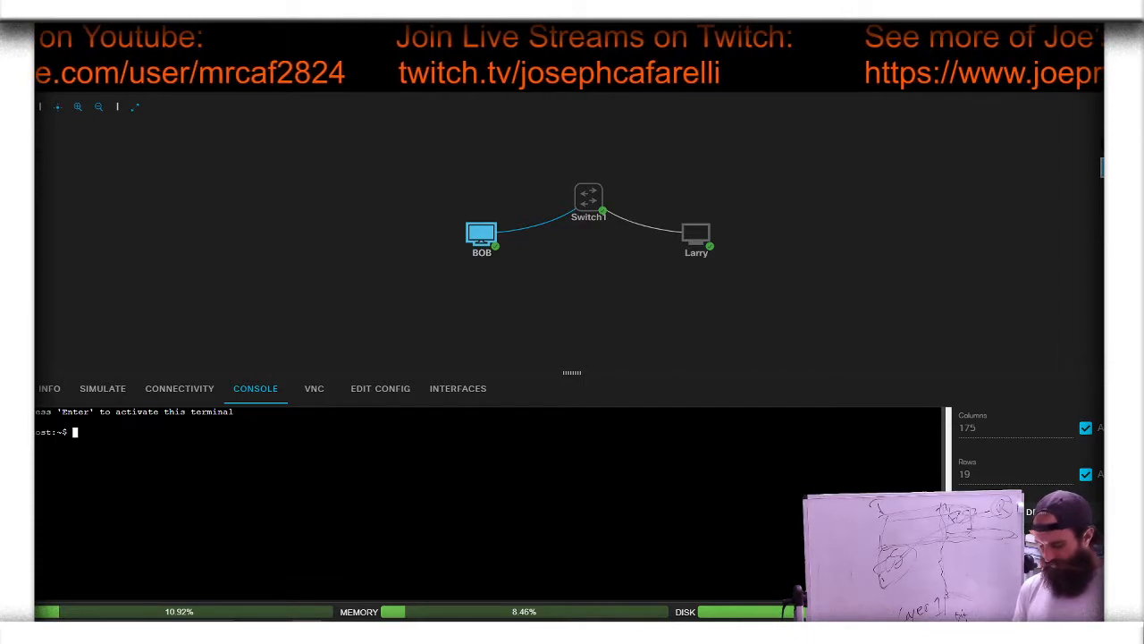
type("ip add")
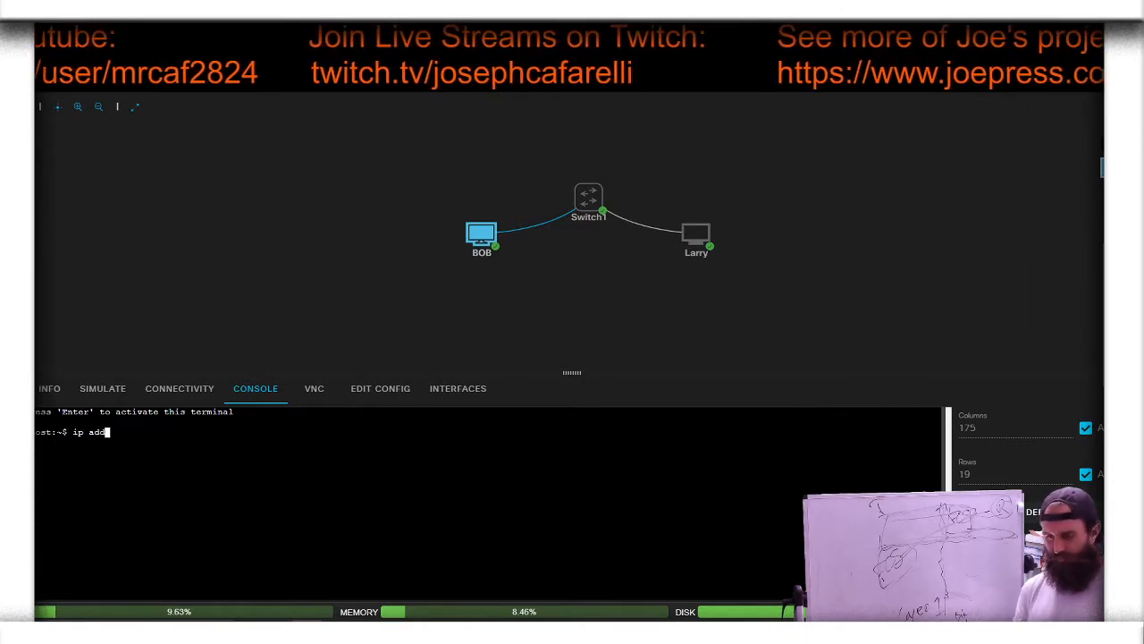
key("Return")
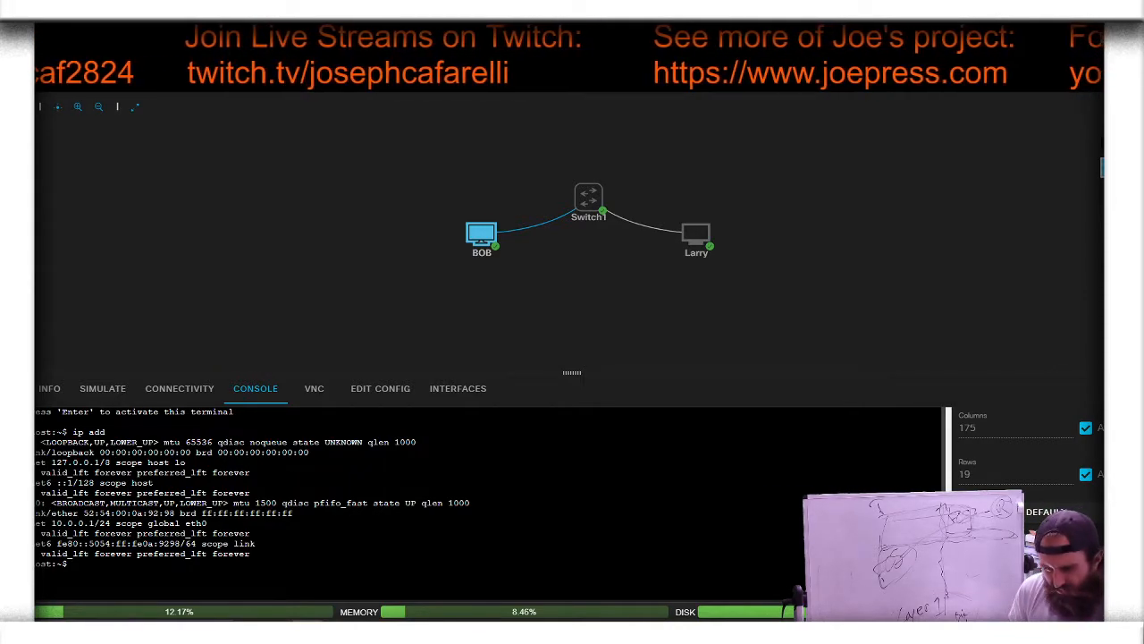
left_click_drag(84, 513, 175, 513)
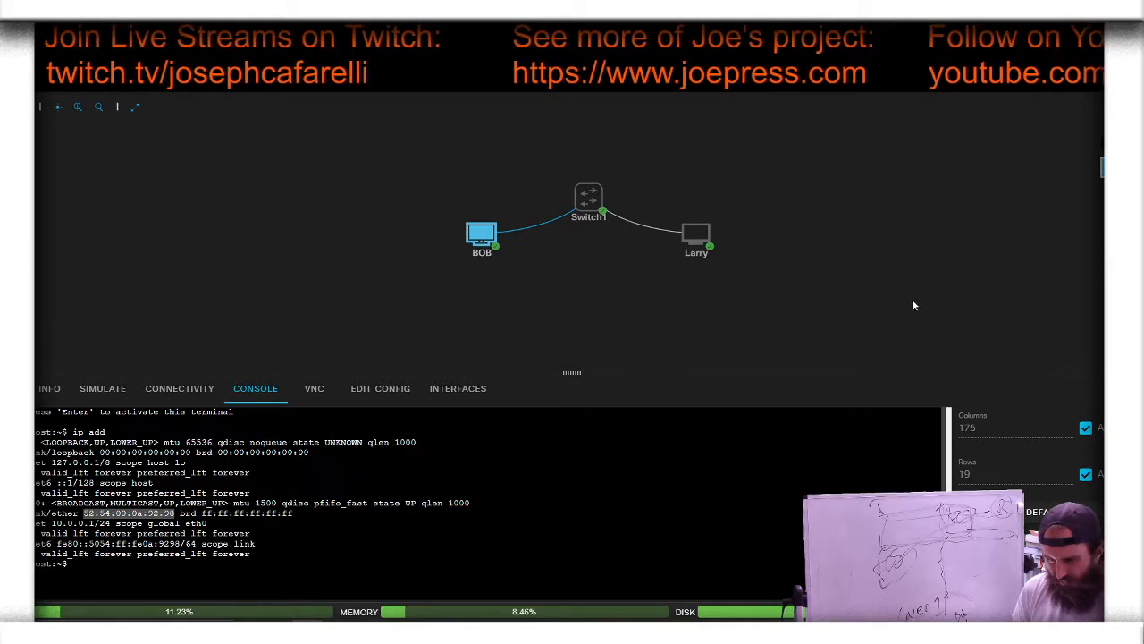
Step: Add the on-screen text annotation 52:54:00:0a:92:98 above BOB, with the heading MAC over it
left_click(1103, 167)
mouse_move(1103, 204)
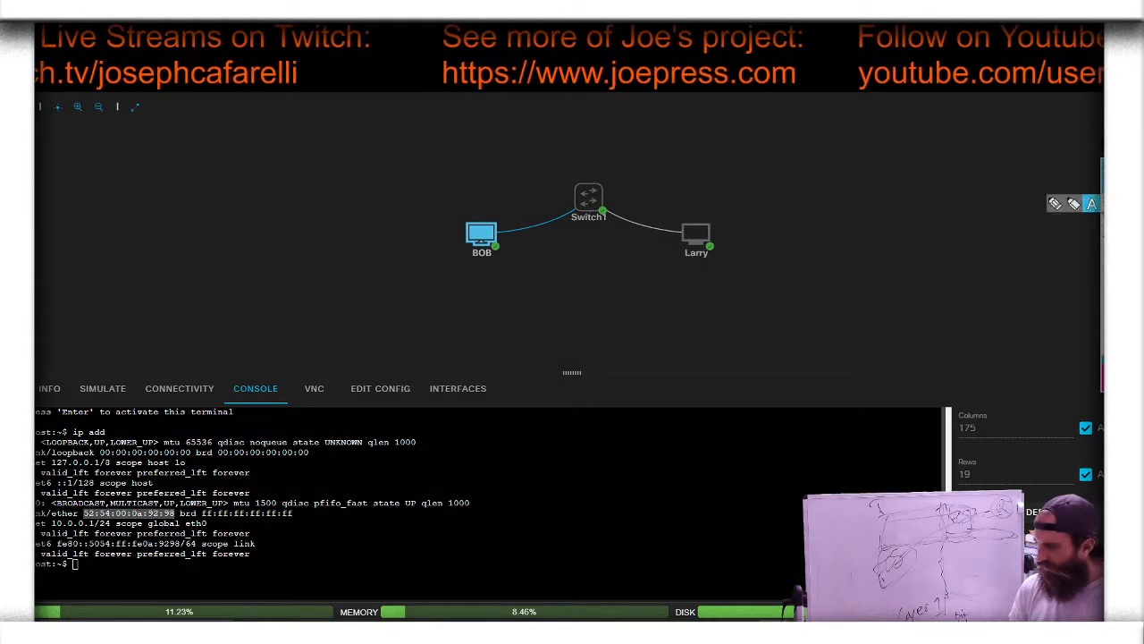
left_click(1092, 206)
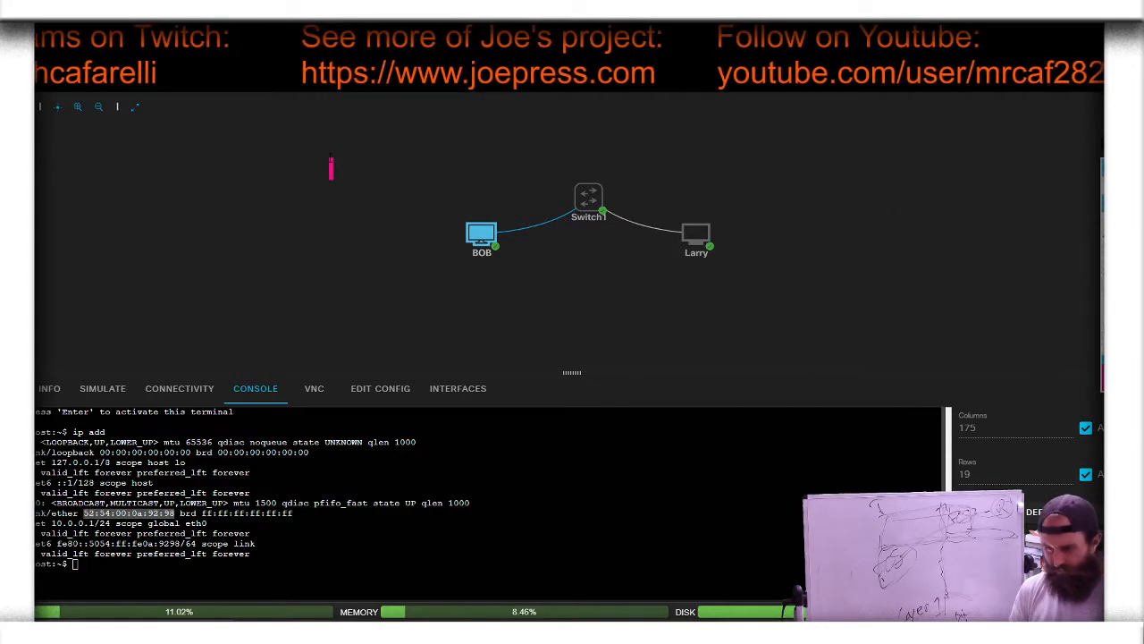
left_click(330, 168)
type("52")
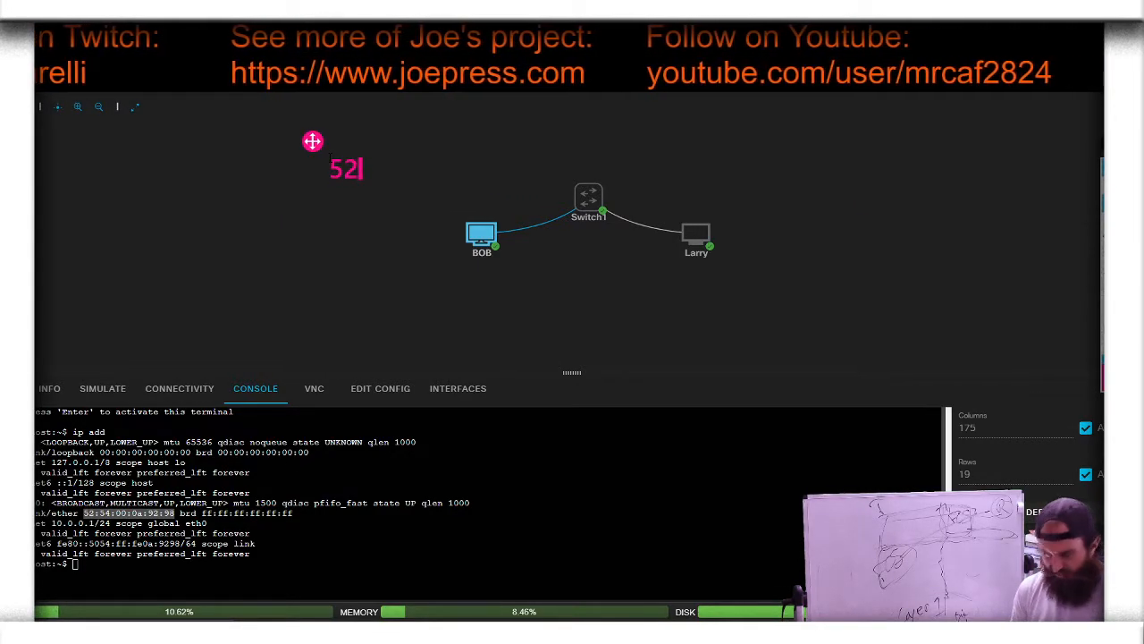
type(":")
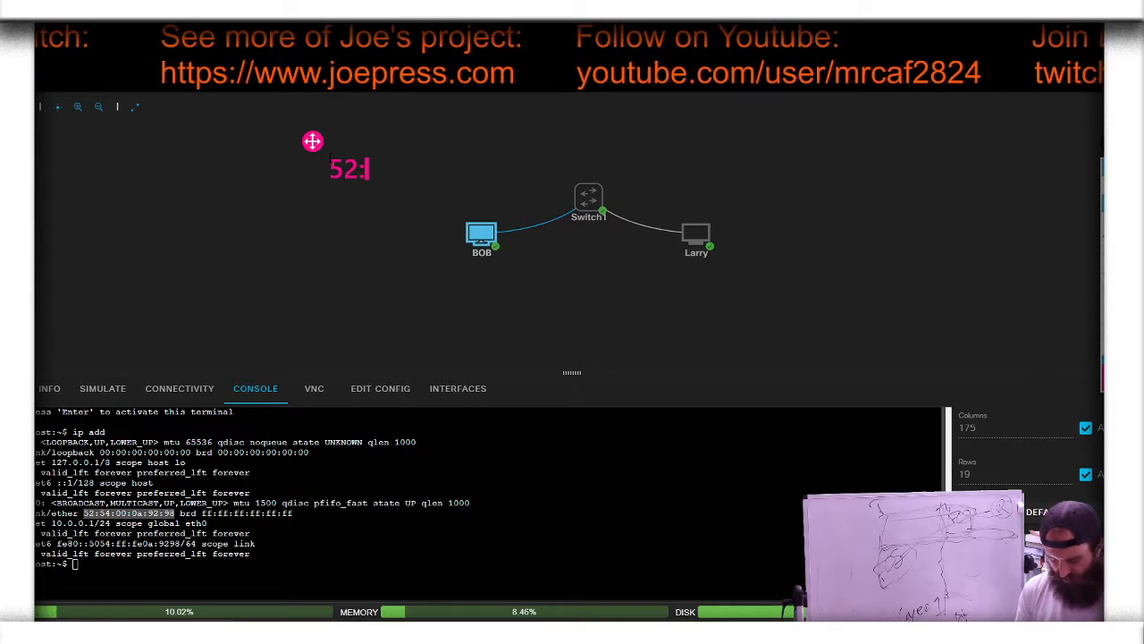
type("54:")
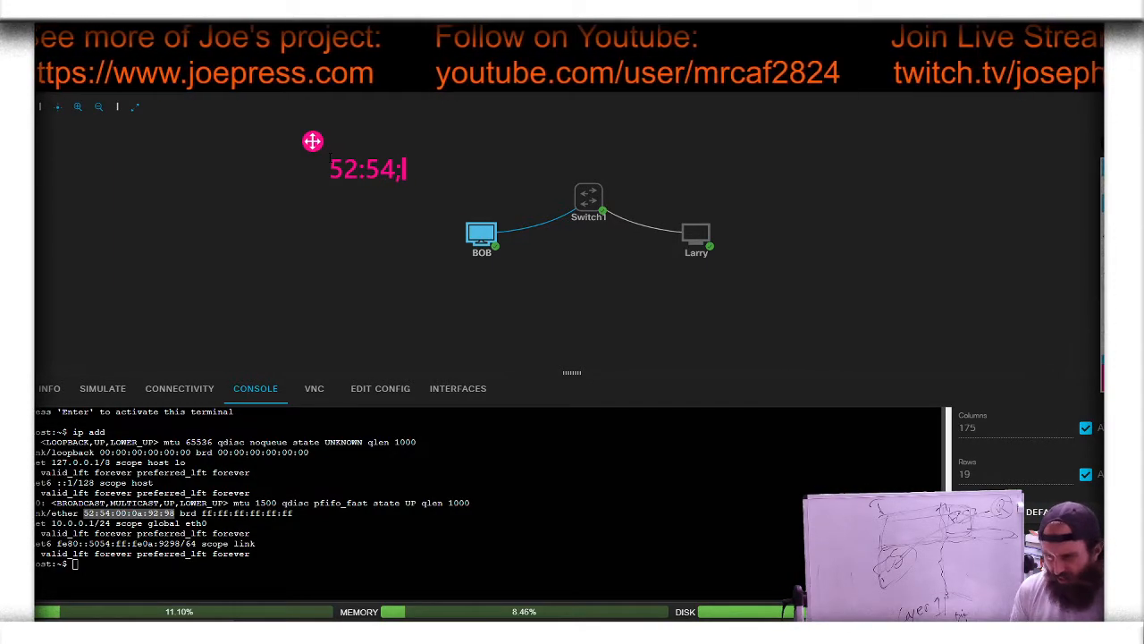
type("00:0a:9")
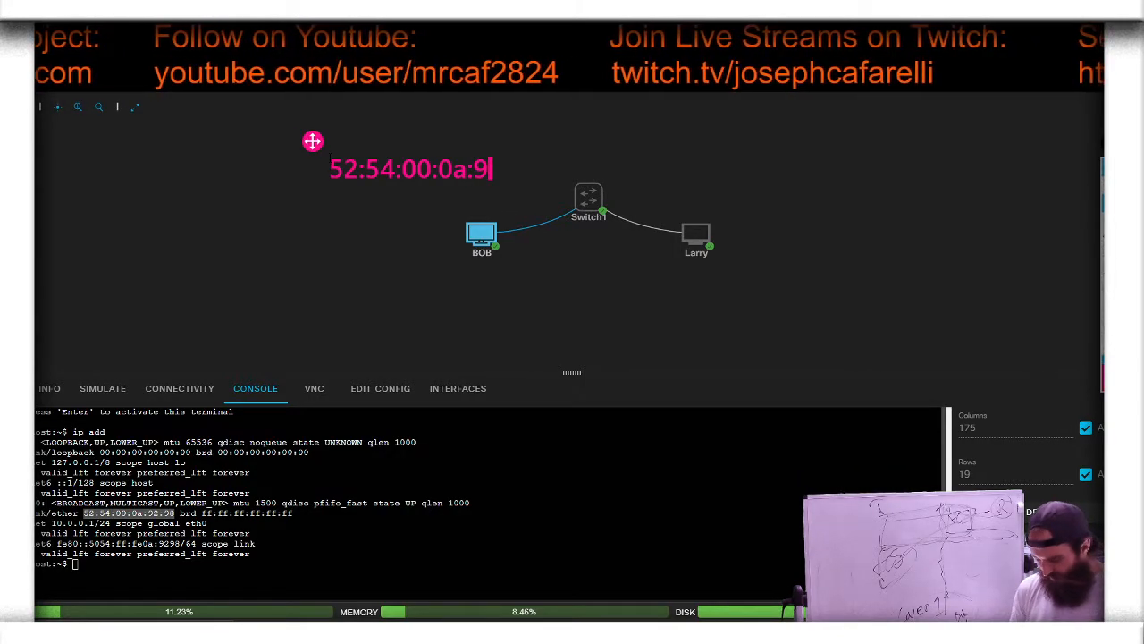
type("2:98")
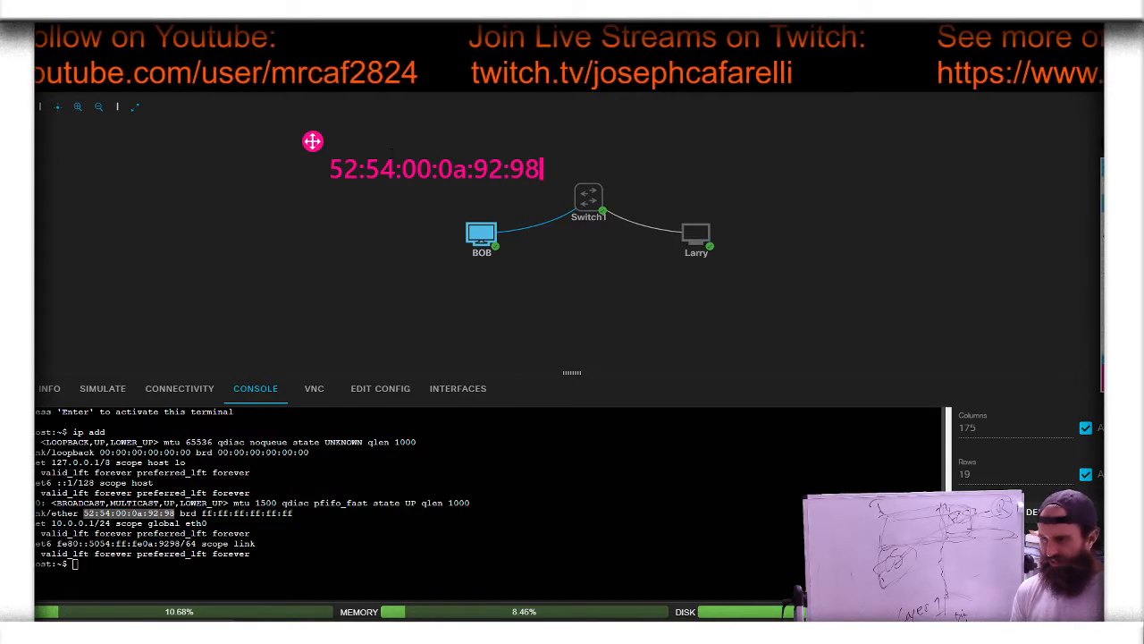
left_click(368, 127)
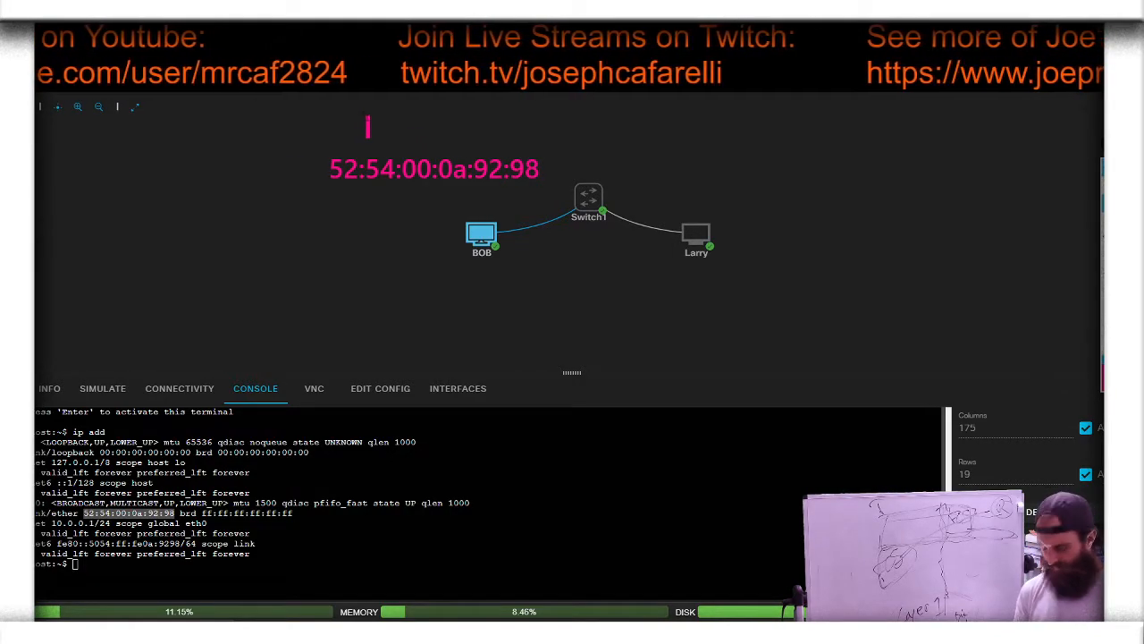
type("MAC")
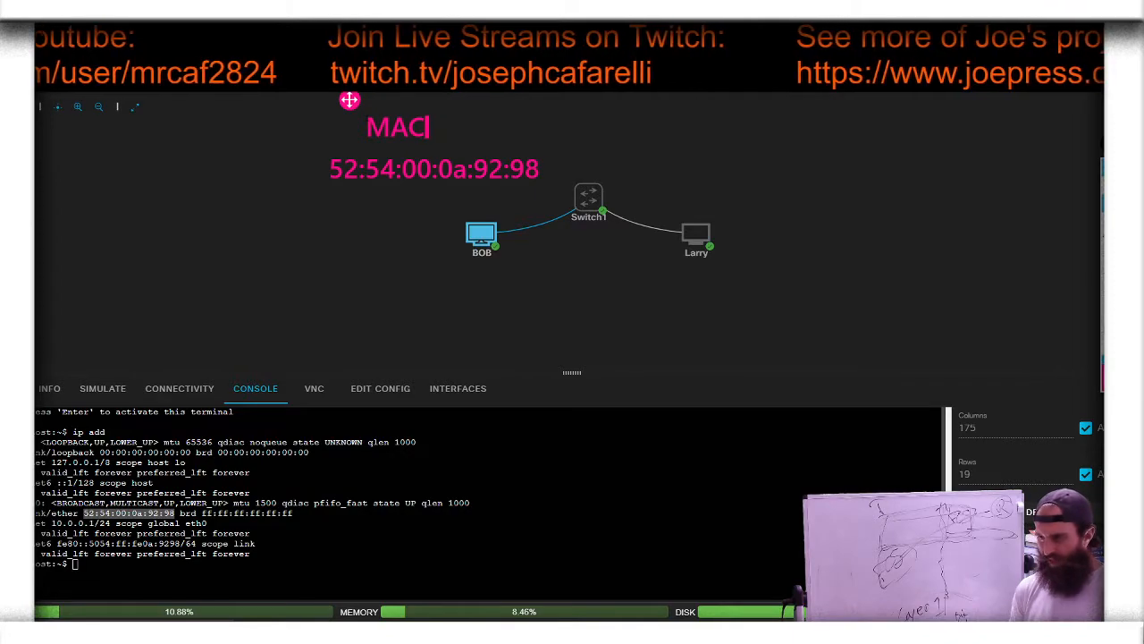
Step: Open Larry's console, run ip addr, and highlight the MAC address of eth0
left_click(696, 236)
left_click(721, 233)
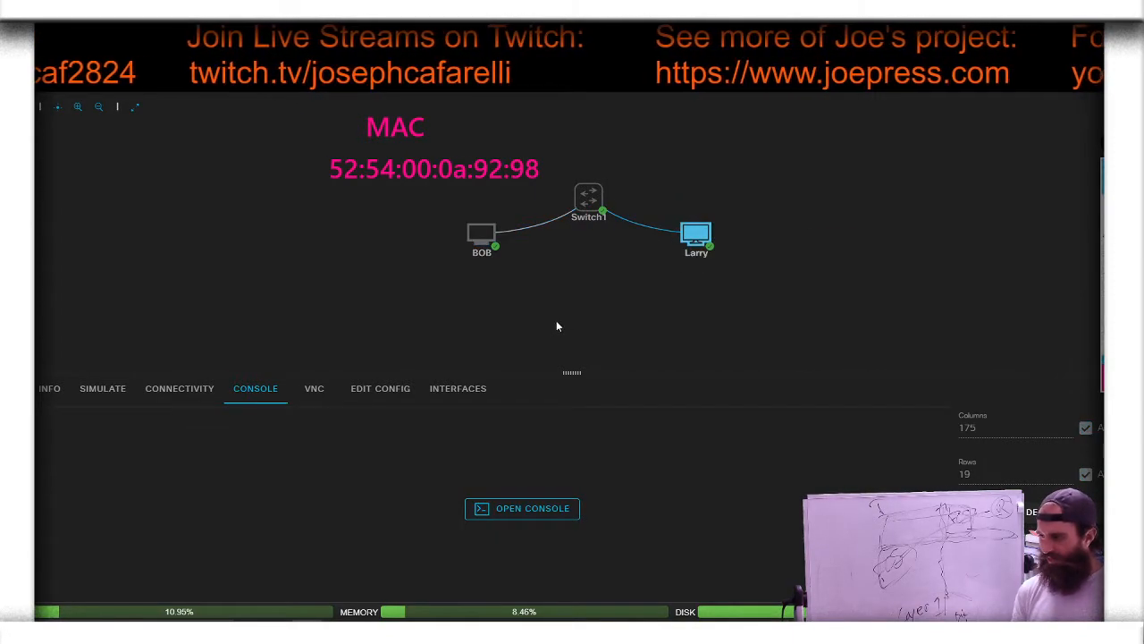
left_click(523, 510)
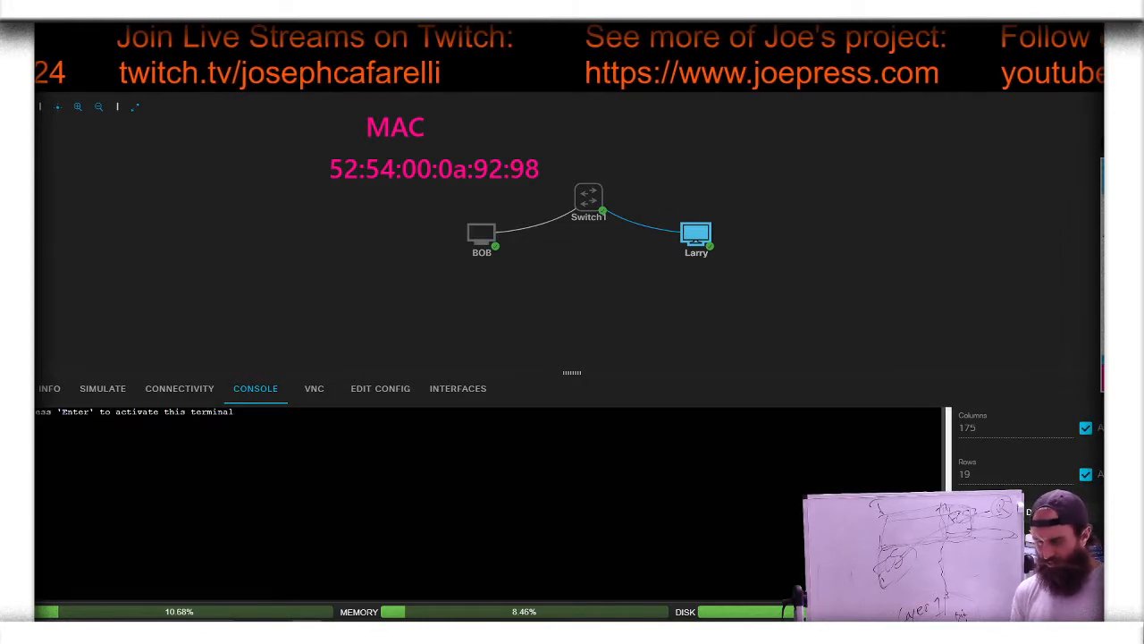
key("Return")
type("ip addr")
key("Return")
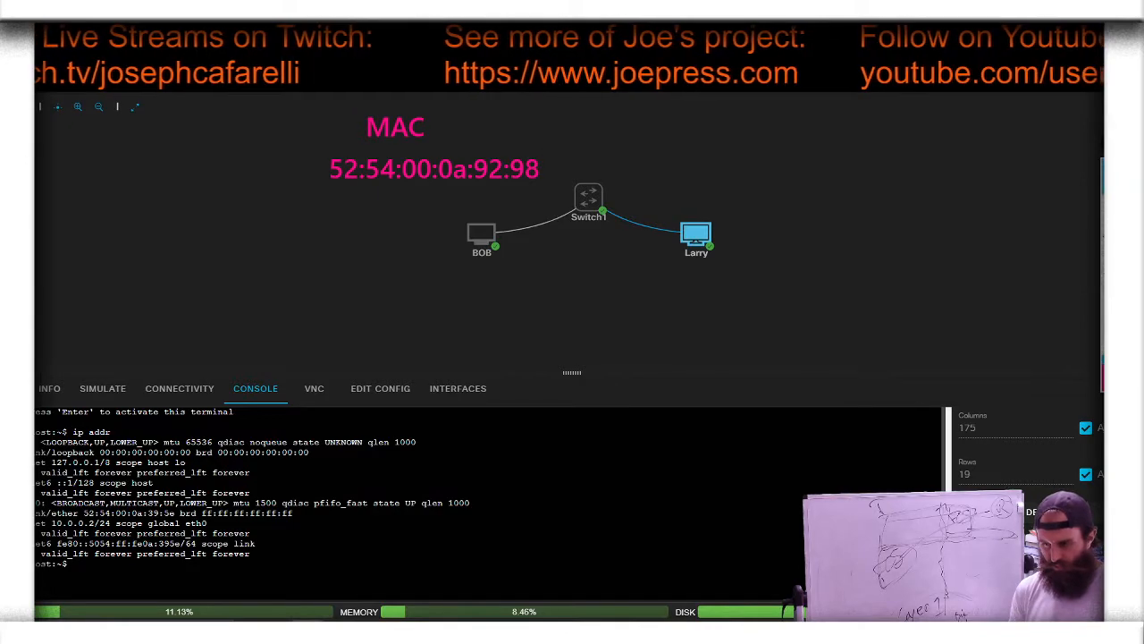
left_click_drag(82, 513, 170, 515)
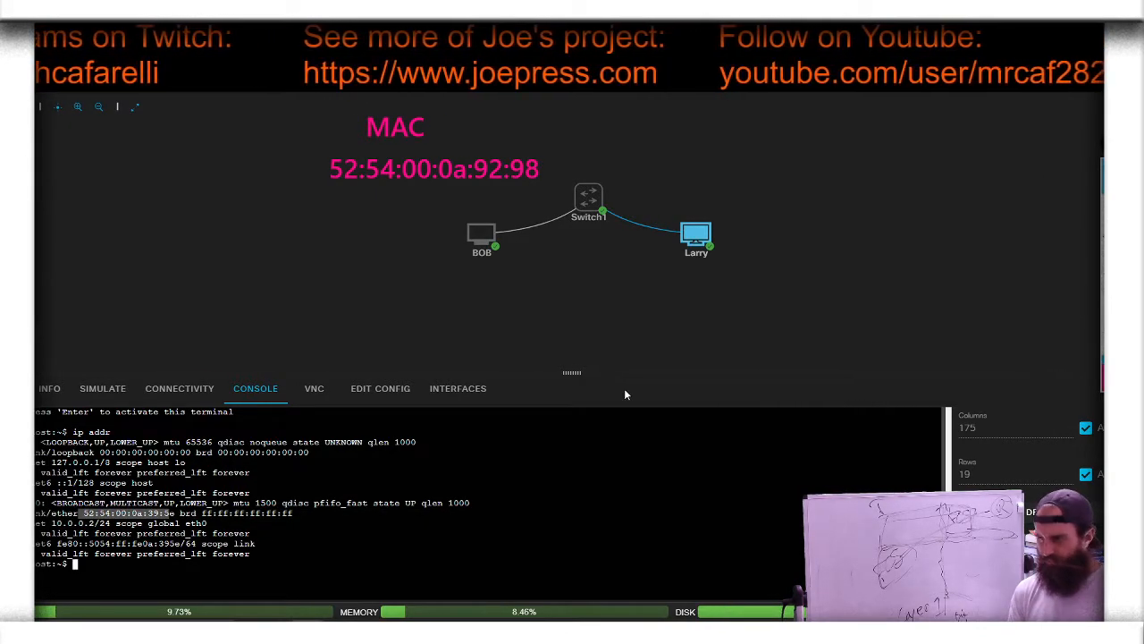
Step: Add the on-screen text annotation 52:54:00:0a:39:5e above Larry
left_click(1091, 206)
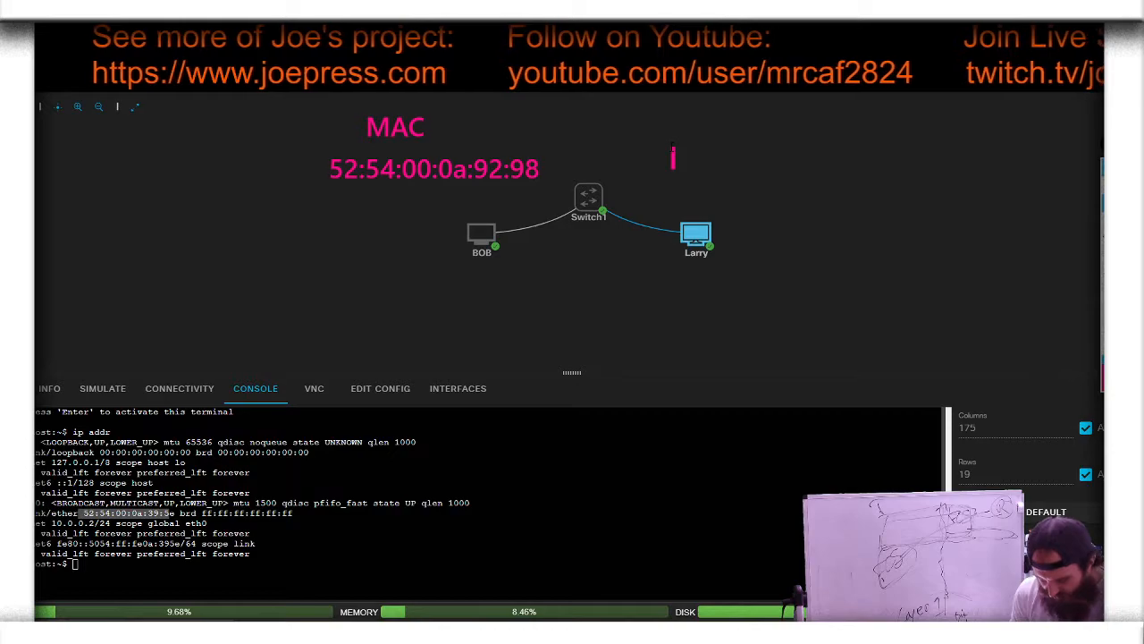
type("52:54:00:")
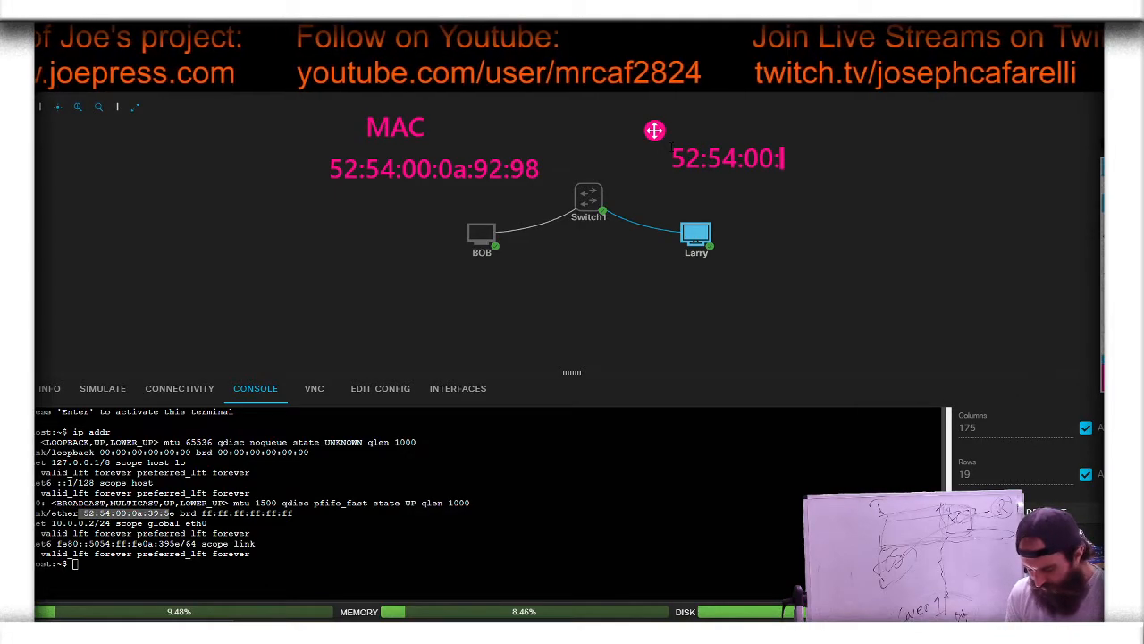
type("0a")
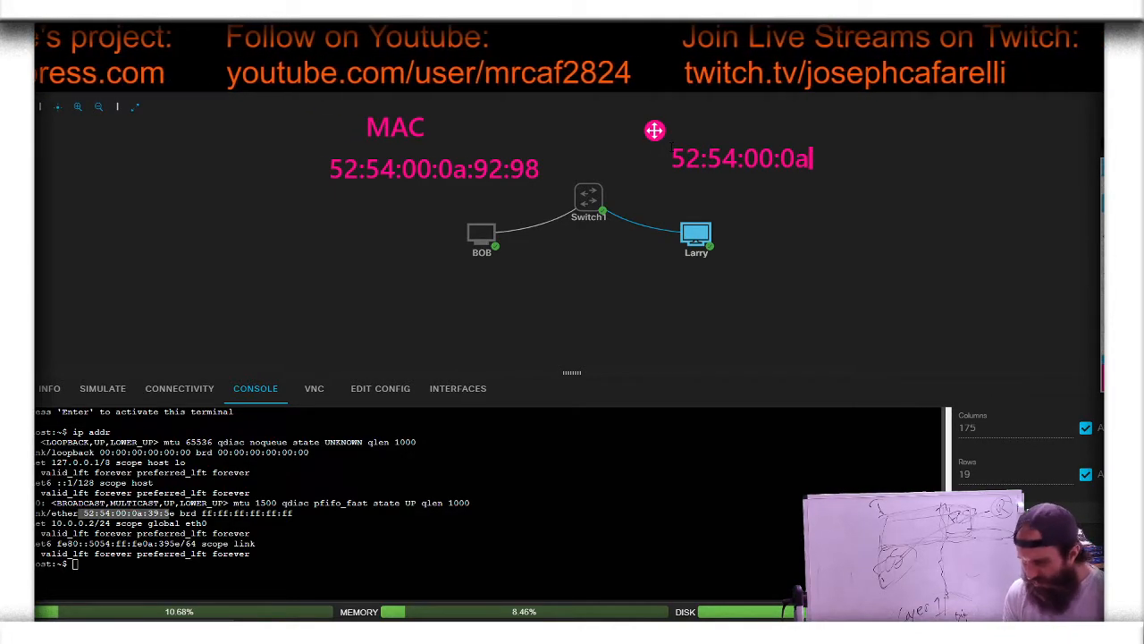
type(":39:5e")
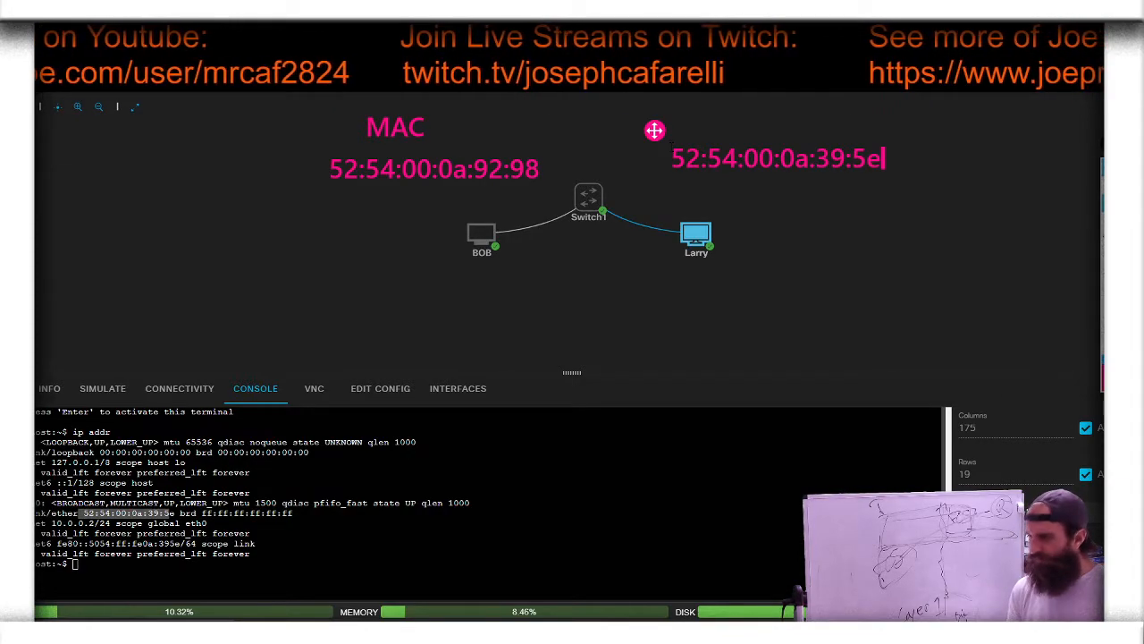
left_click(759, 283)
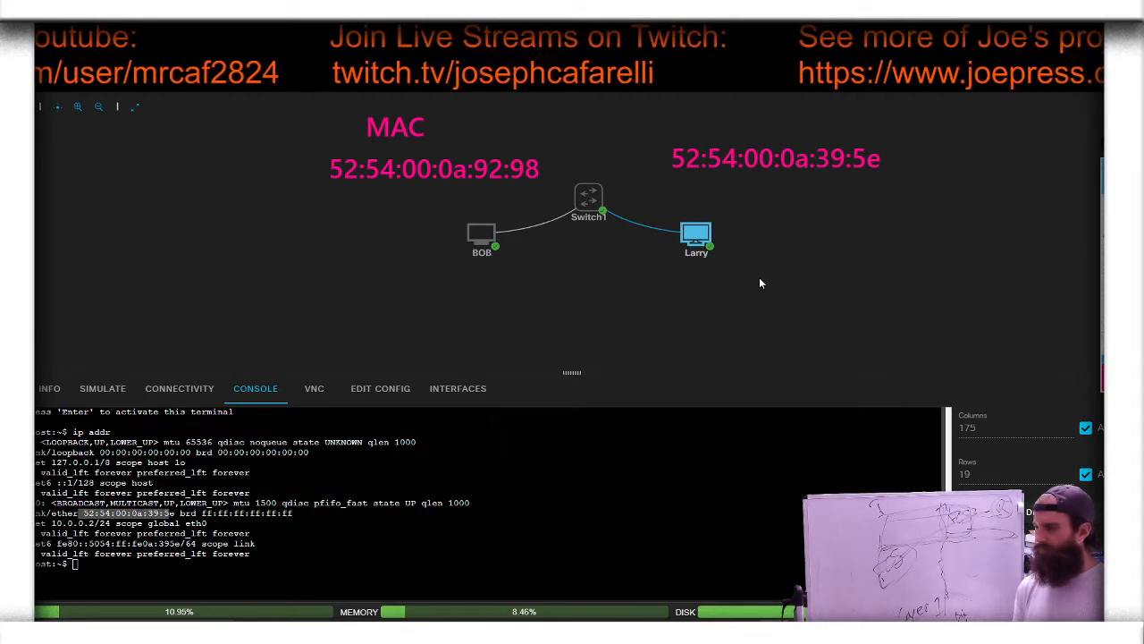
Step: Run show mac address-table in Switch1's console and highlight Larry's MAC address in the table
left_click(588, 197)
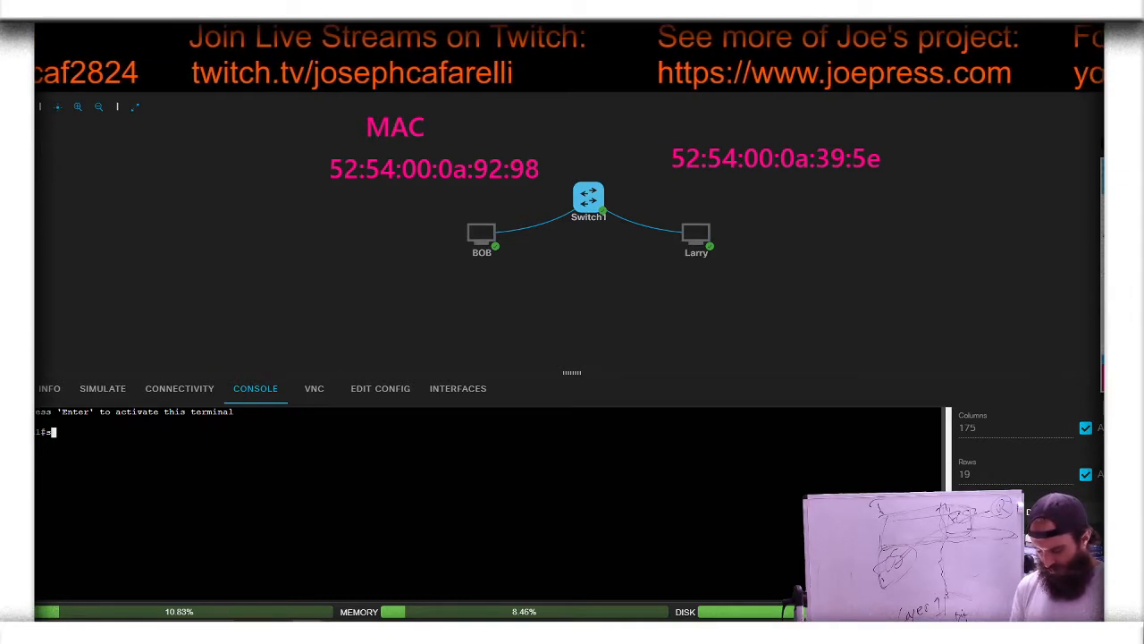
key("Tab")
type("c ad")
key("Tab")
key("Return")
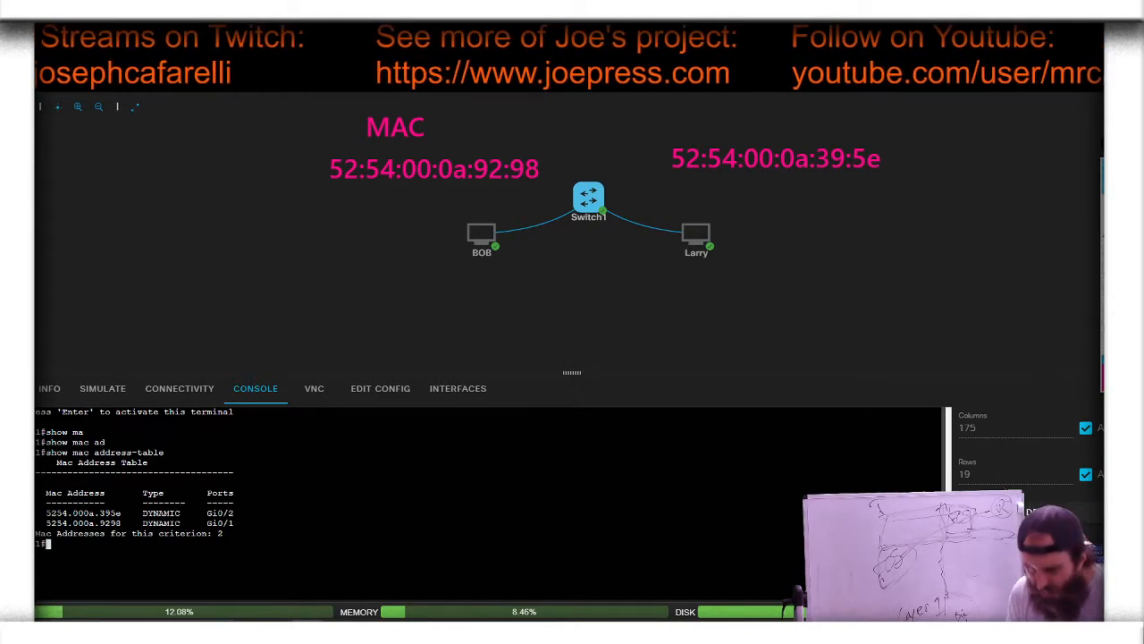
left_click_drag(45, 514, 121, 513)
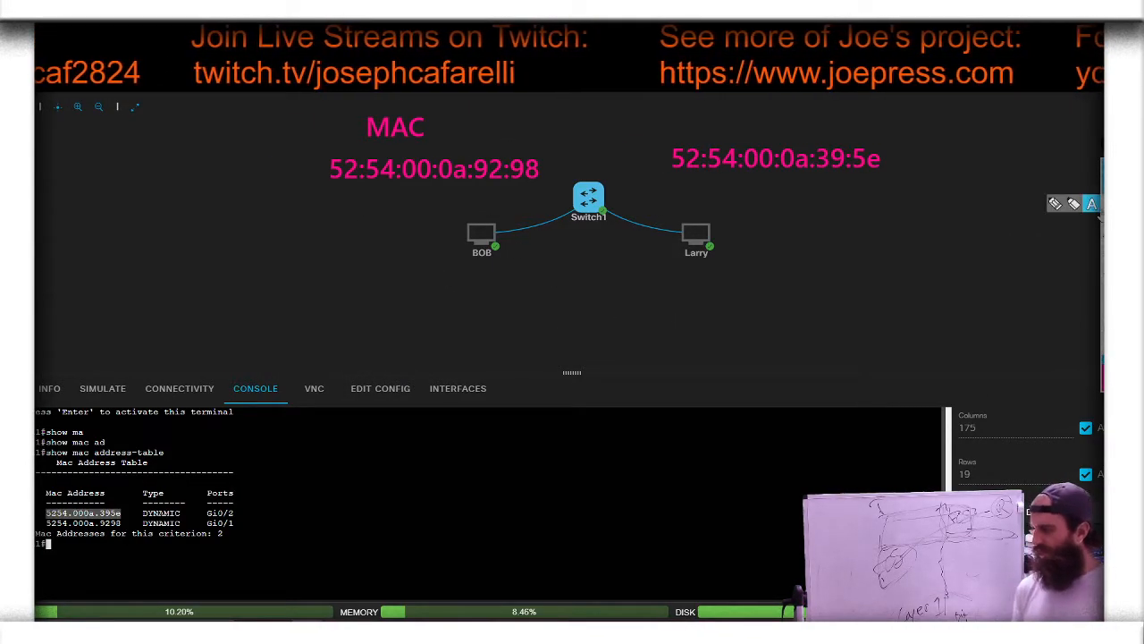
Step: Add the text annotation Layer 2 MAC PDU below Switch1, between BOB and Larry, and leave text mode
left_click(1091, 203)
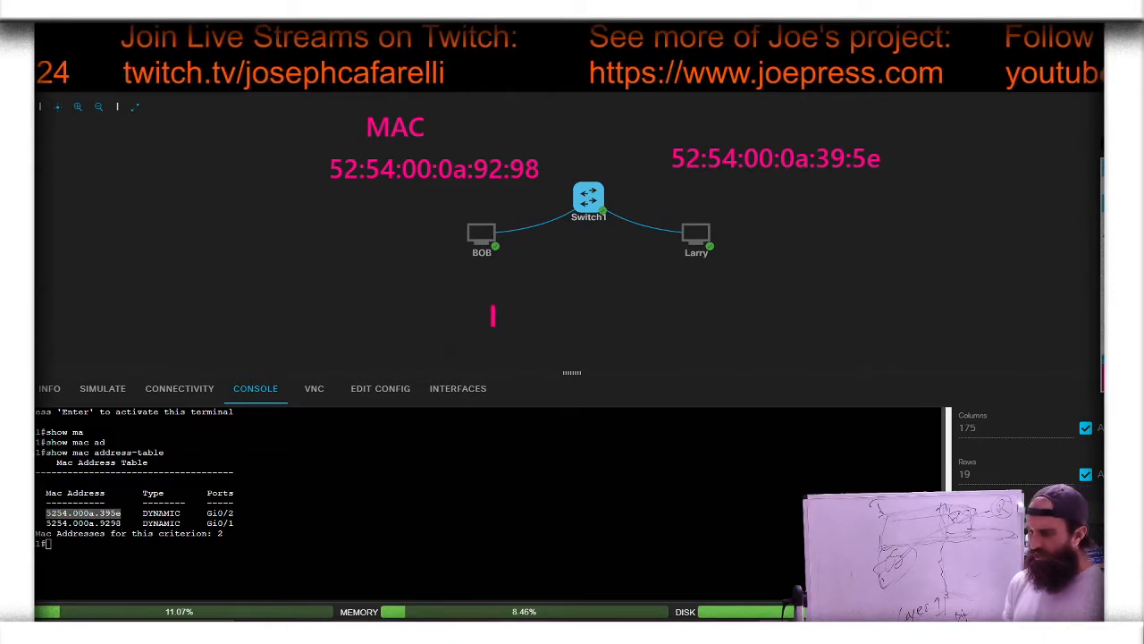
left_click(523, 274)
type("Layer 2 ")
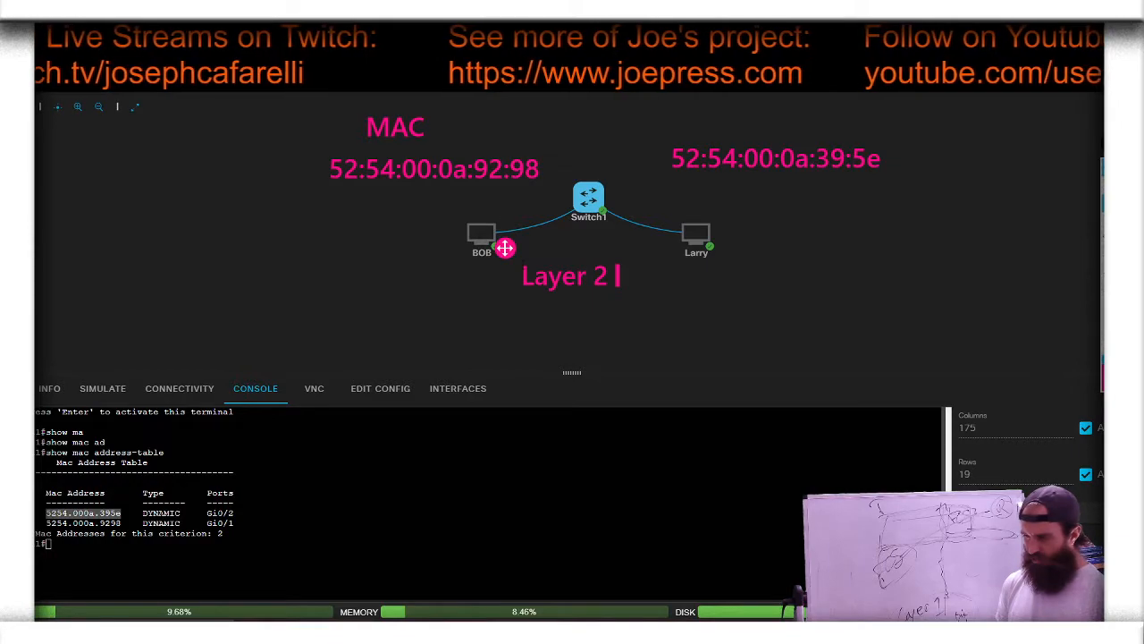
type("MAC")
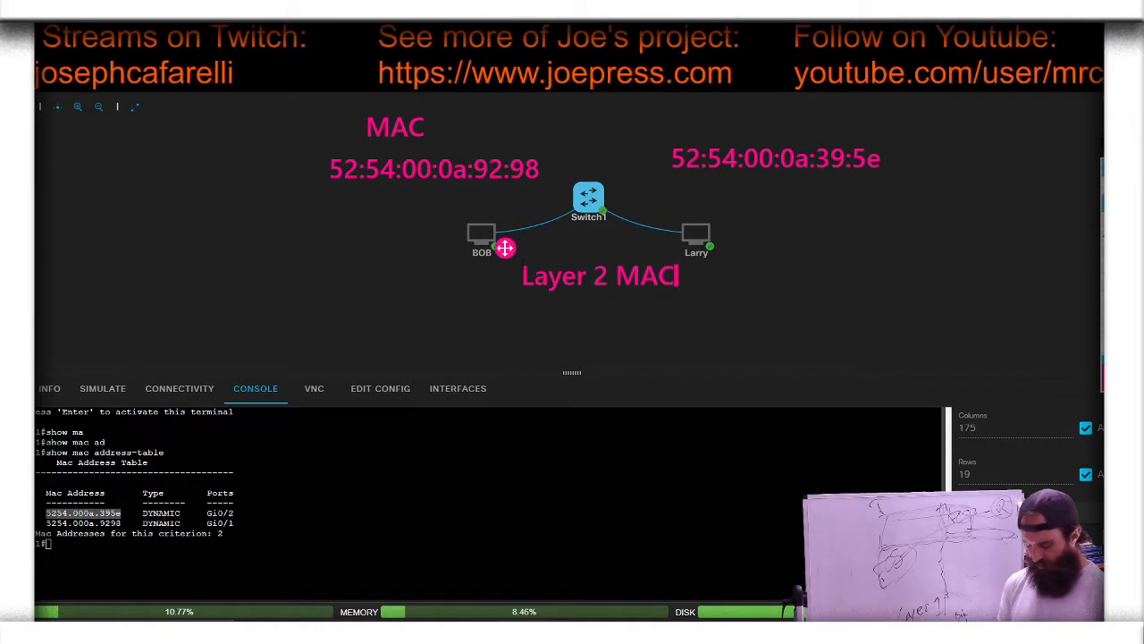
type(" PDU")
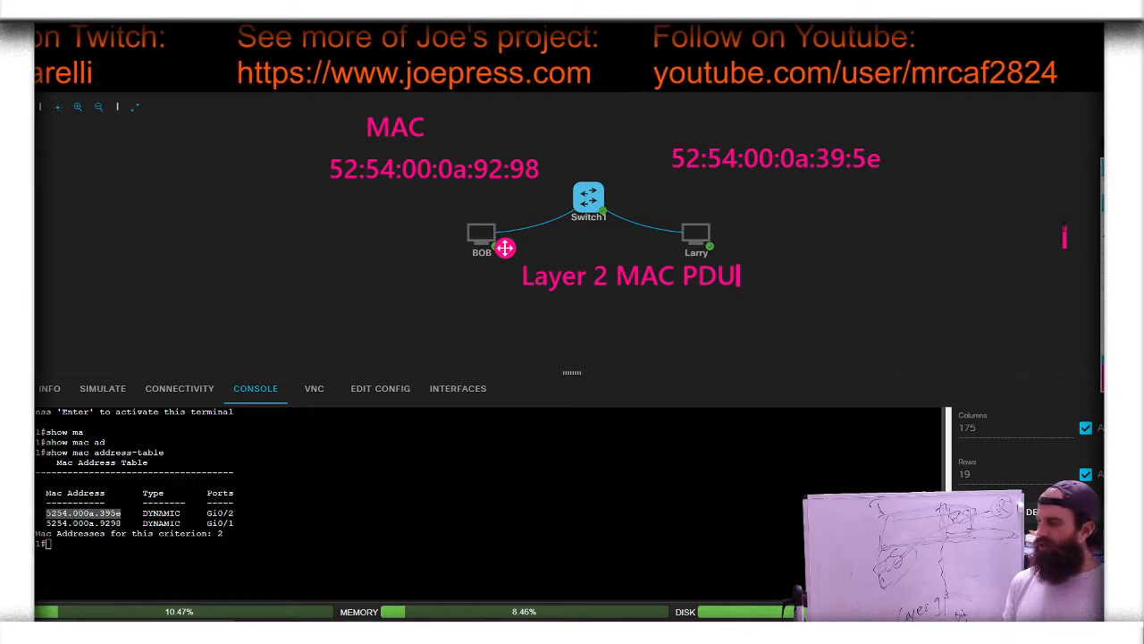
left_click(1109, 176)
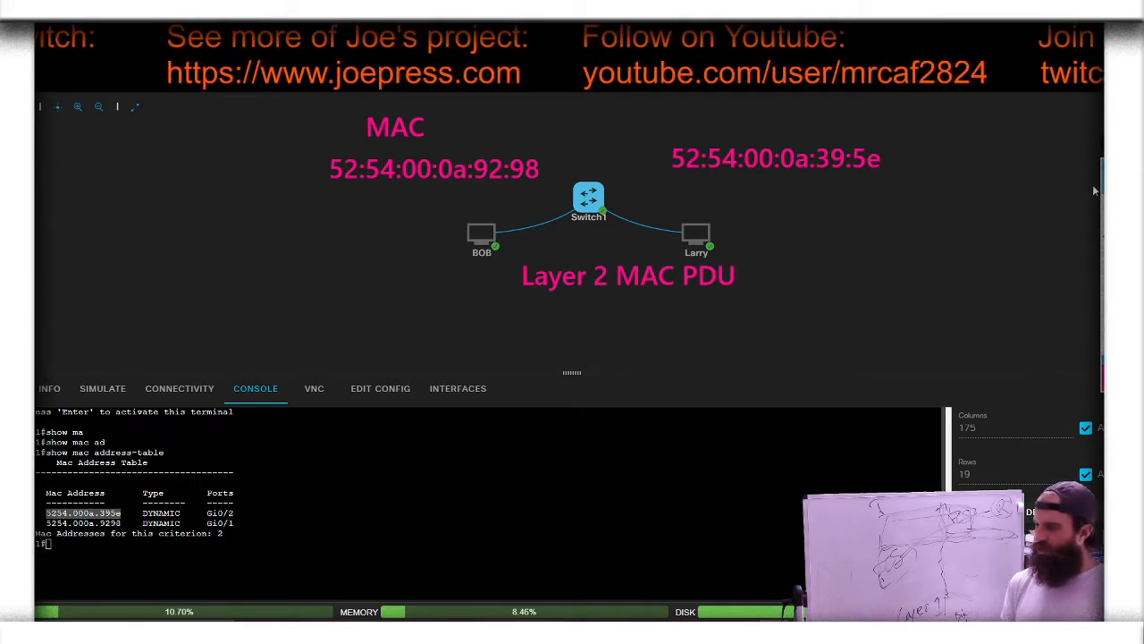